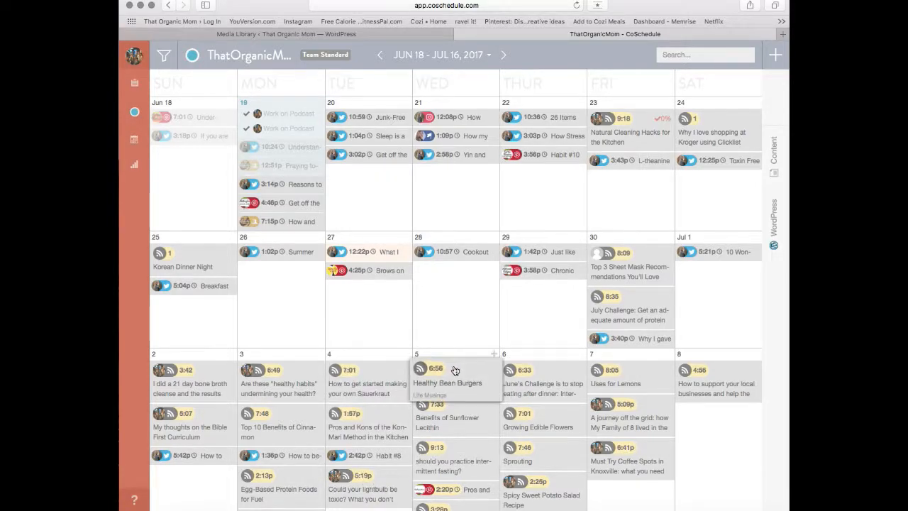
Step: Reschedule Healthy Bean Burgers and the intermittent fasting post to July 8, the July Challenge post to July 1, and Benefits of Sunflower Lecithin to June 28
mouse_move(451, 374)
left_mouse_down()
mouse_move(717, 497)
mouse_move(638, 443)
left_mouse_up()
left_click_drag(430, 426, 616, 482)
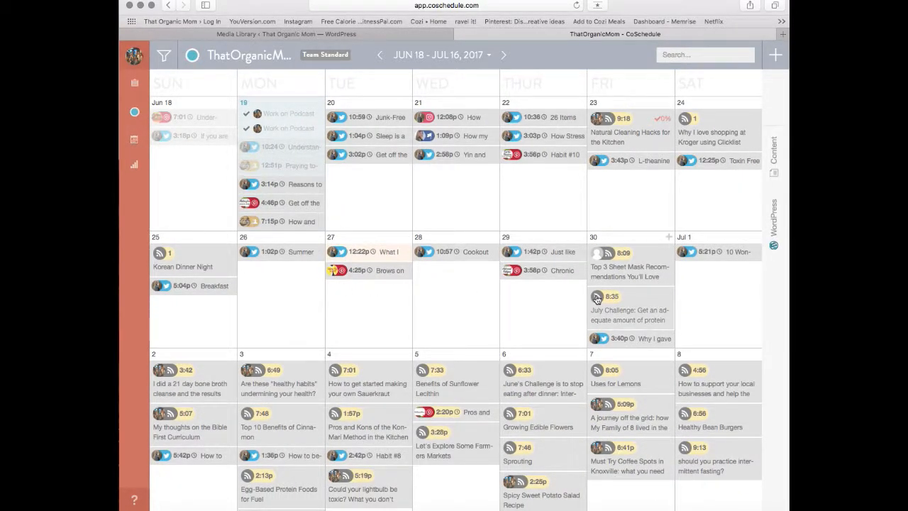
left_click_drag(592, 299, 628, 304)
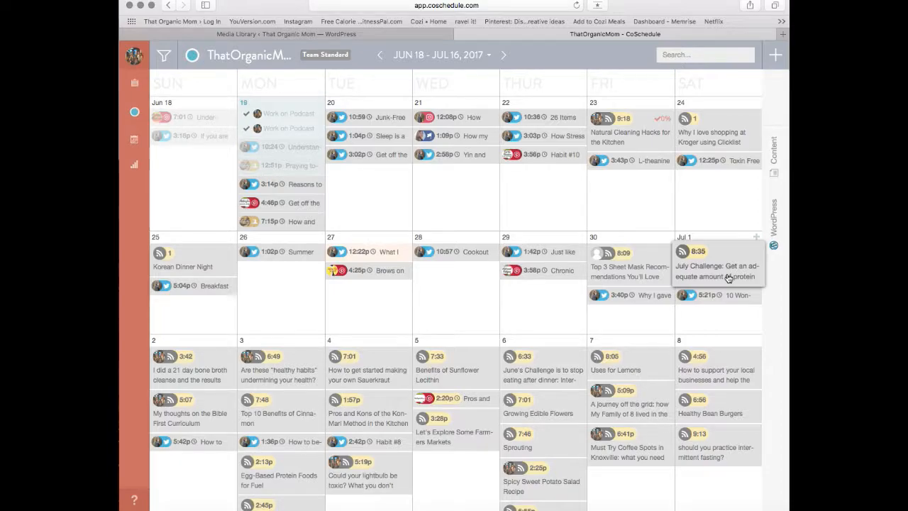
left_click_drag(488, 367, 436, 319)
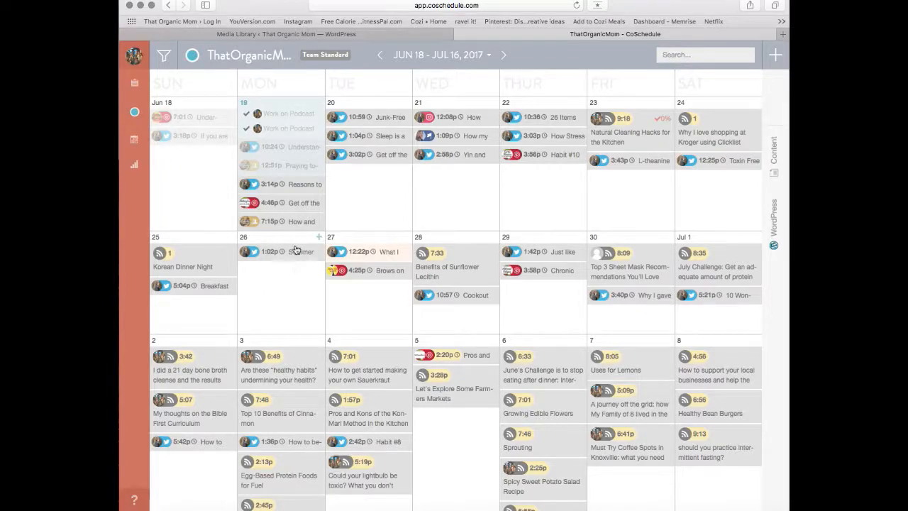
Step: Start a new social message on the calendar for June 26
mouse_move(247, 281)
mouse_move(287, 259)
left_click(319, 239)
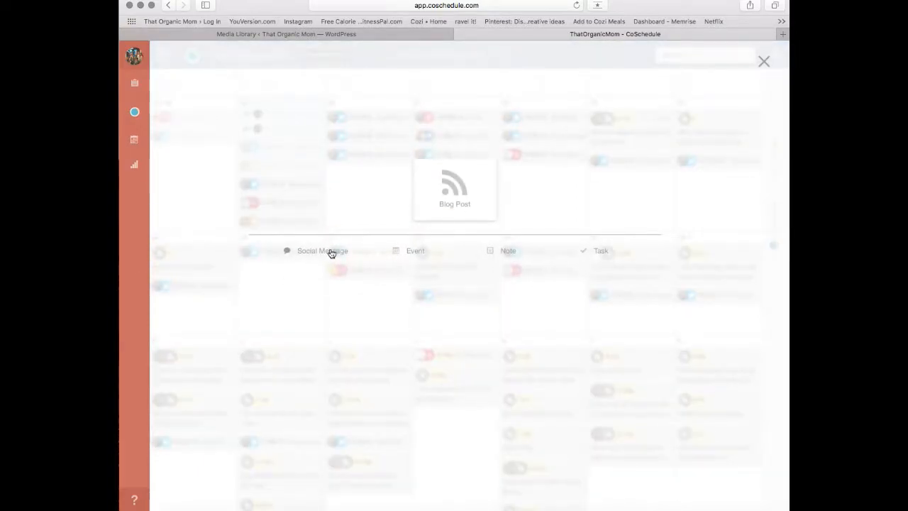
left_click(322, 251)
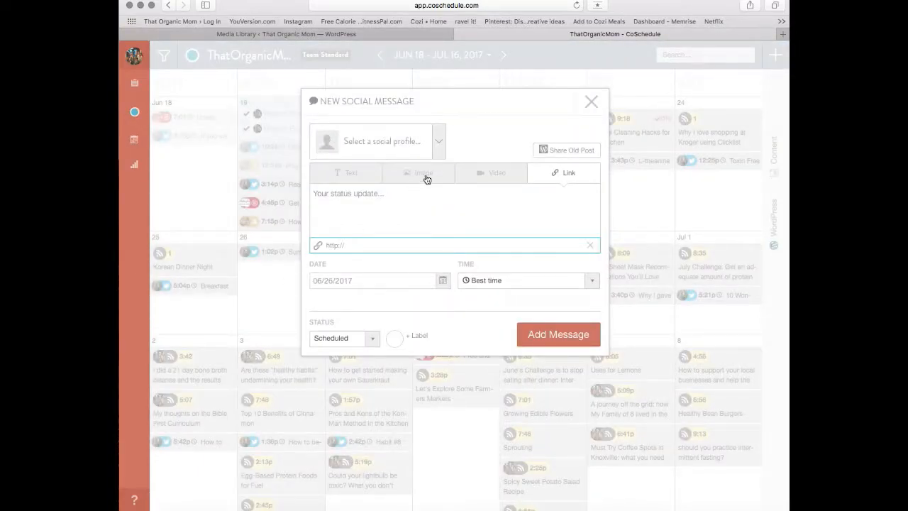
left_click(436, 145)
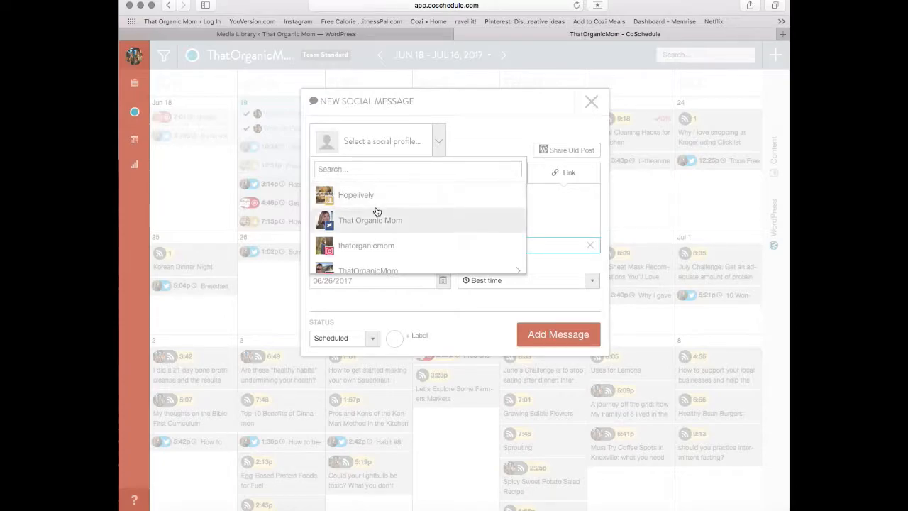
scroll(376, 212, "down", 1)
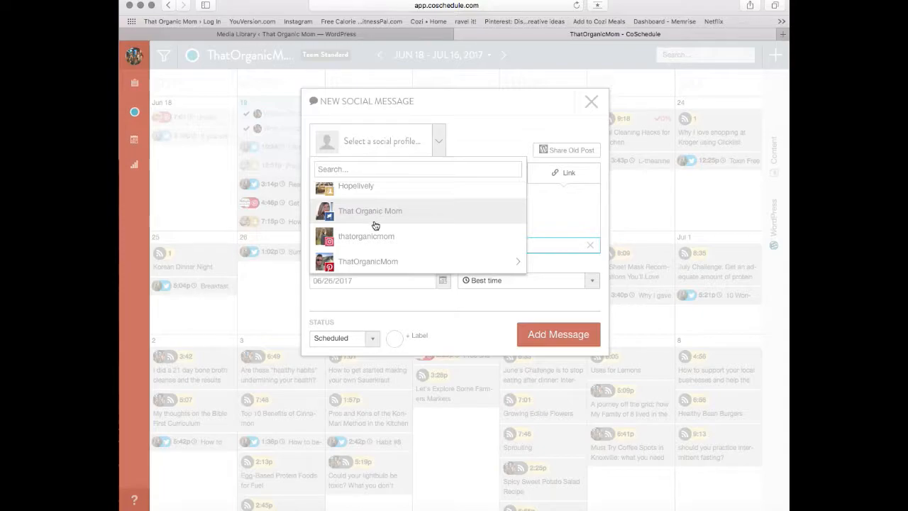
scroll(374, 227, "down", 2)
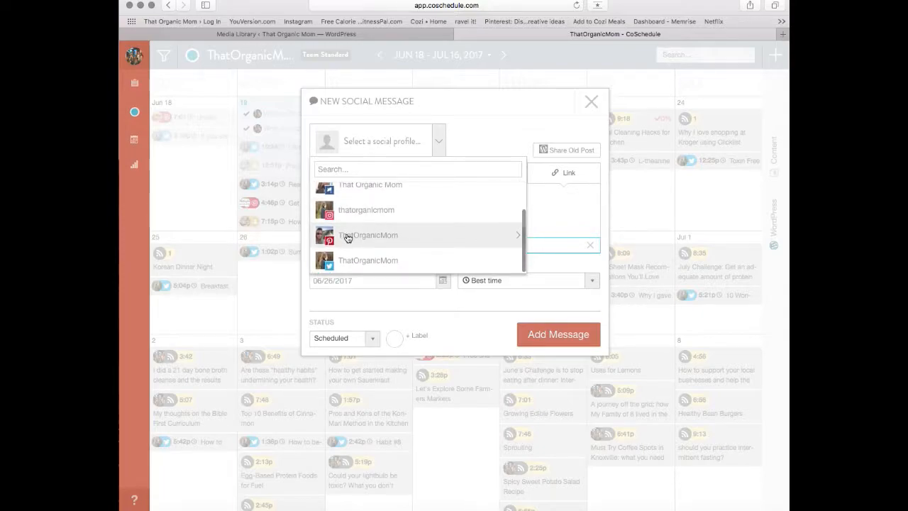
left_click(502, 144)
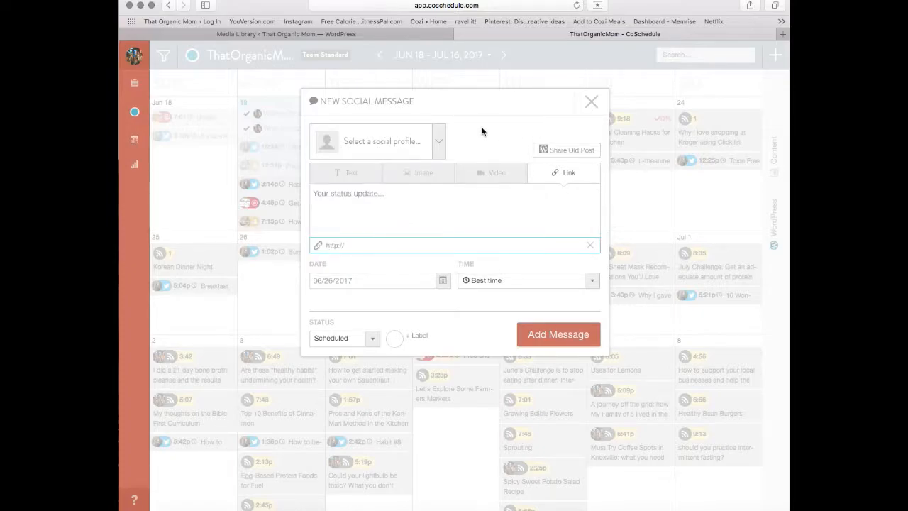
Step: Search the old posts for "recipe" and attach Garlic Benefits Plus Recipes to the social message
left_click(567, 151)
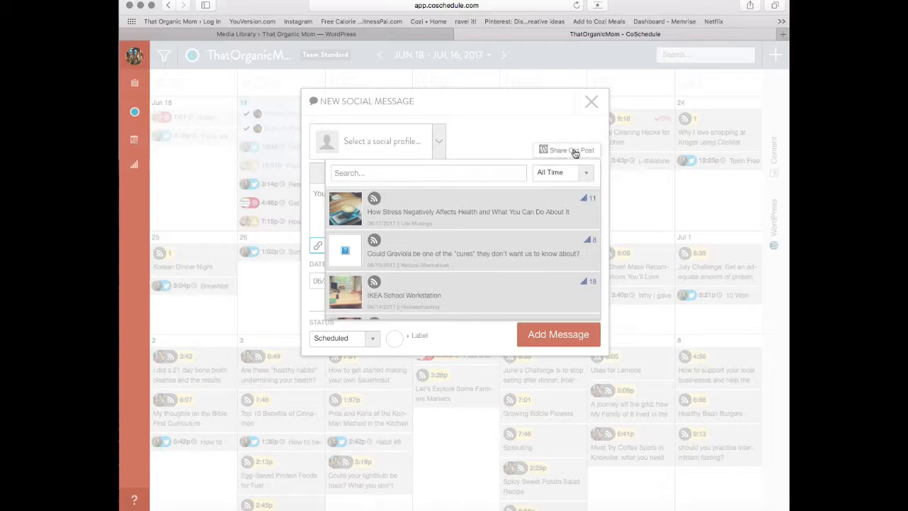
scroll(435, 252, "down", 5)
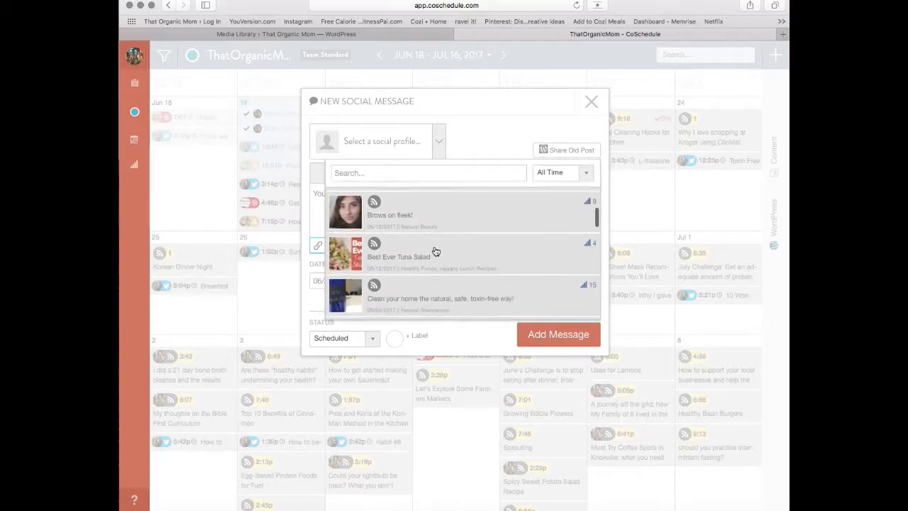
scroll(435, 252, "down", 5)
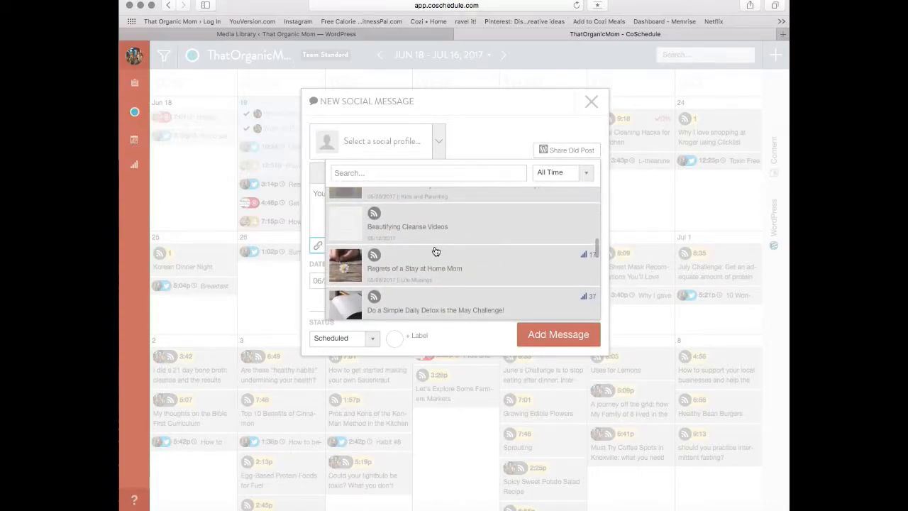
scroll(436, 252, "down", 10)
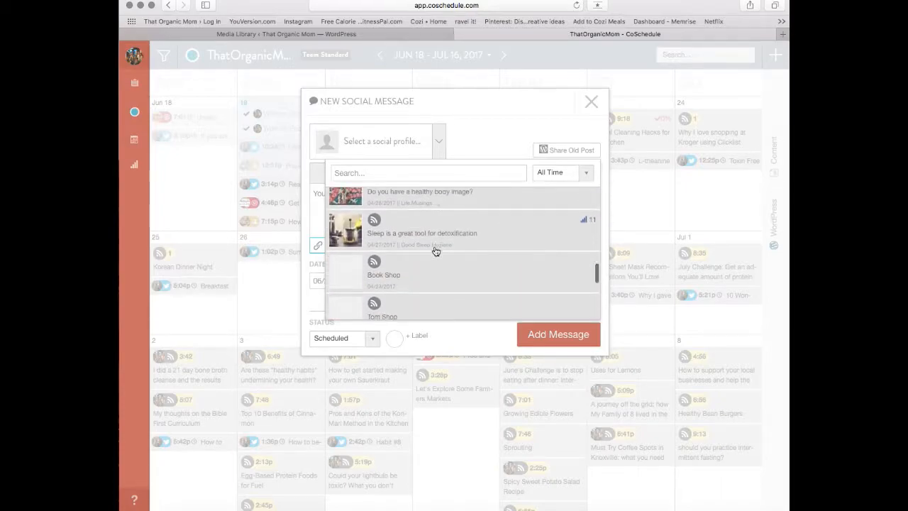
scroll(435, 252, "down", 3)
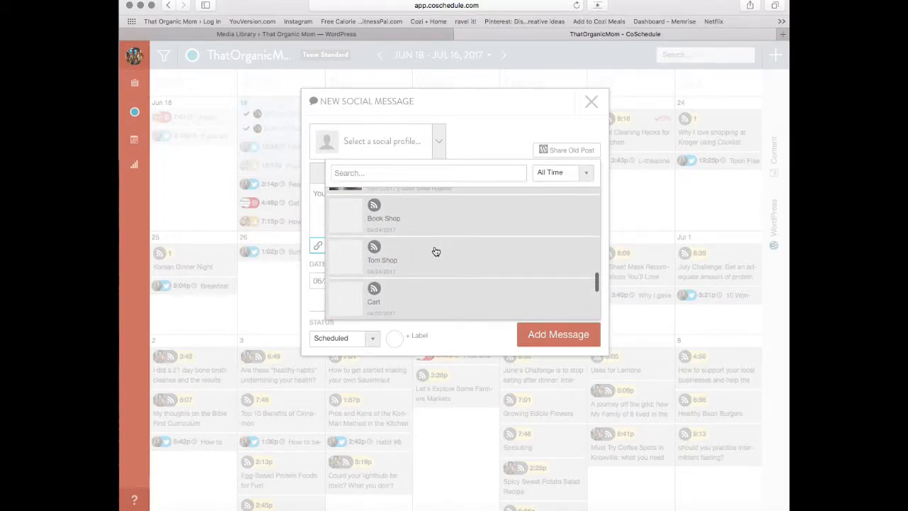
scroll(436, 251, "down", 4)
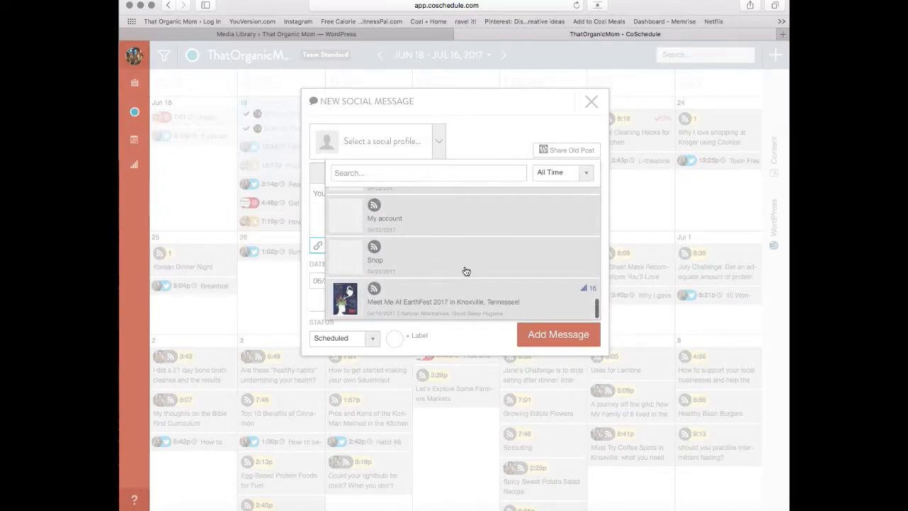
scroll(465, 268, "up", 4)
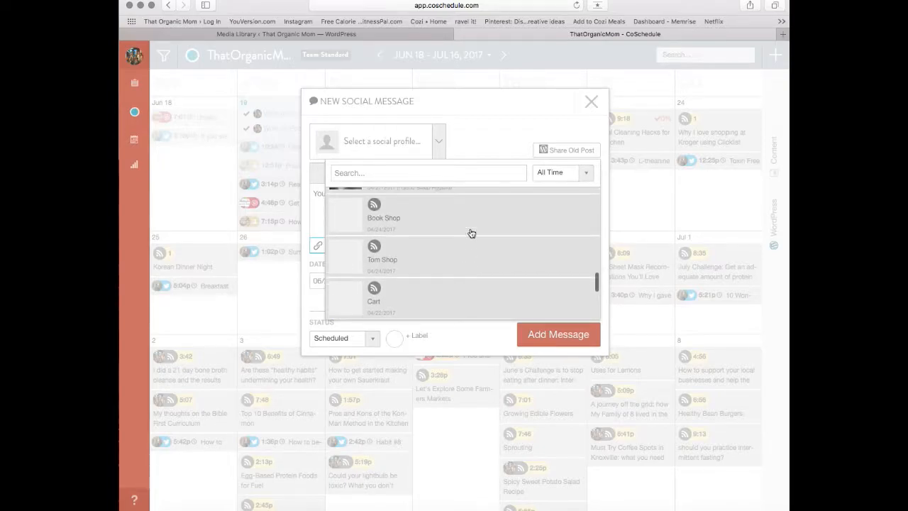
left_click(468, 173)
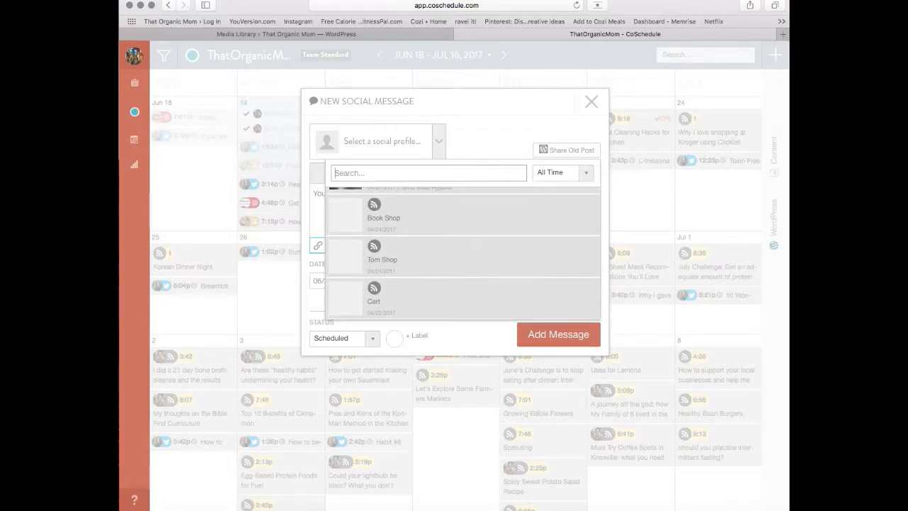
type("recipe")
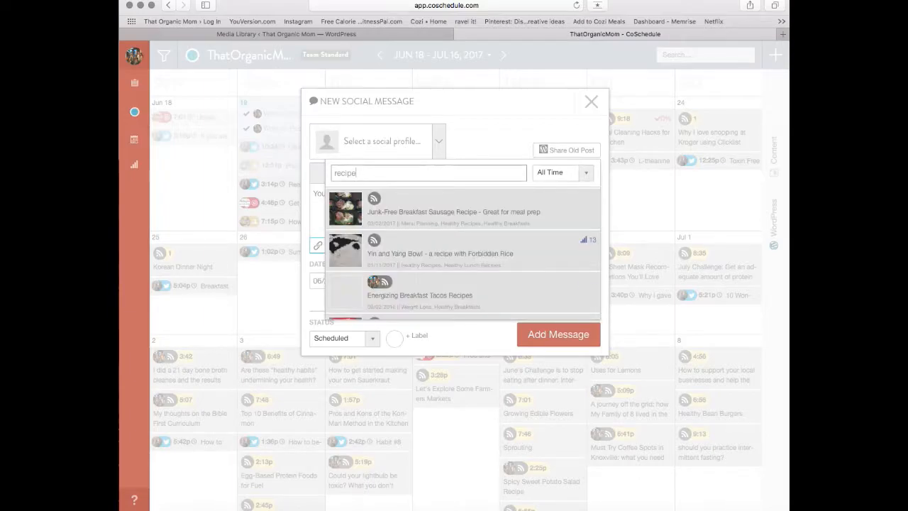
scroll(473, 239, "down", 4)
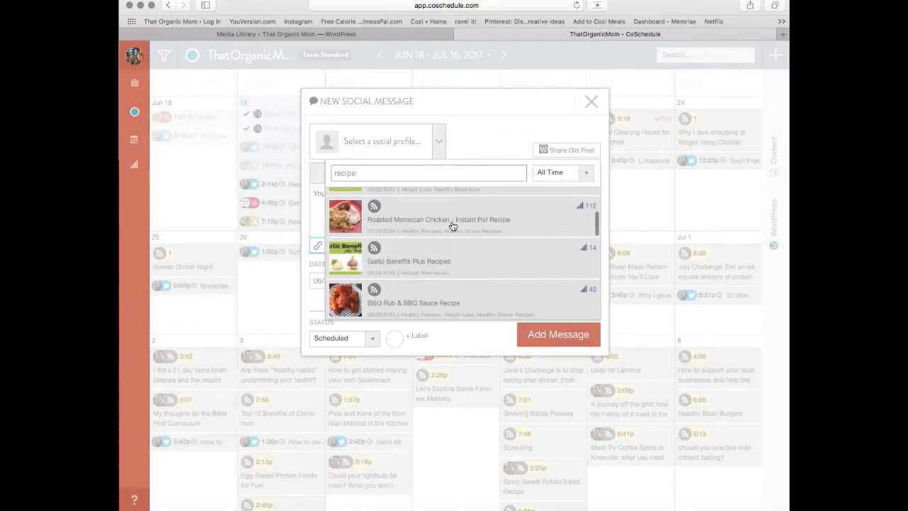
scroll(526, 288, "down", 1)
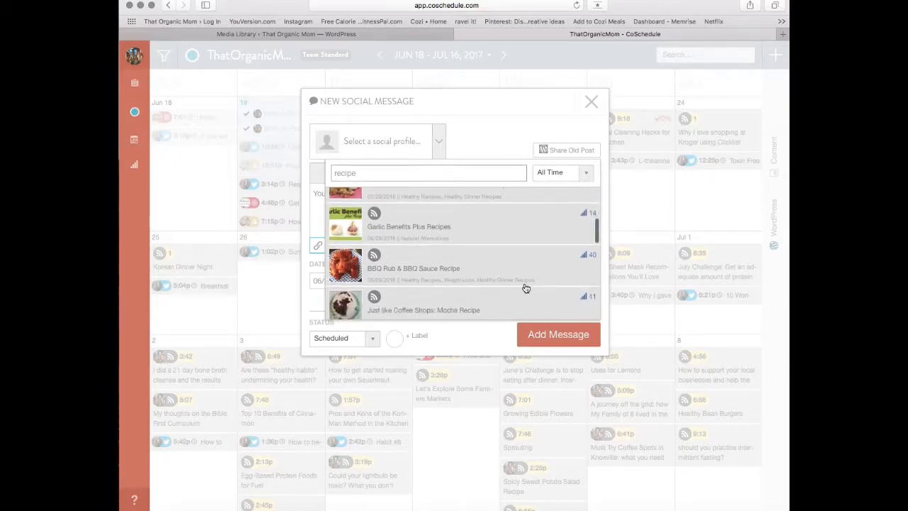
left_click(426, 227)
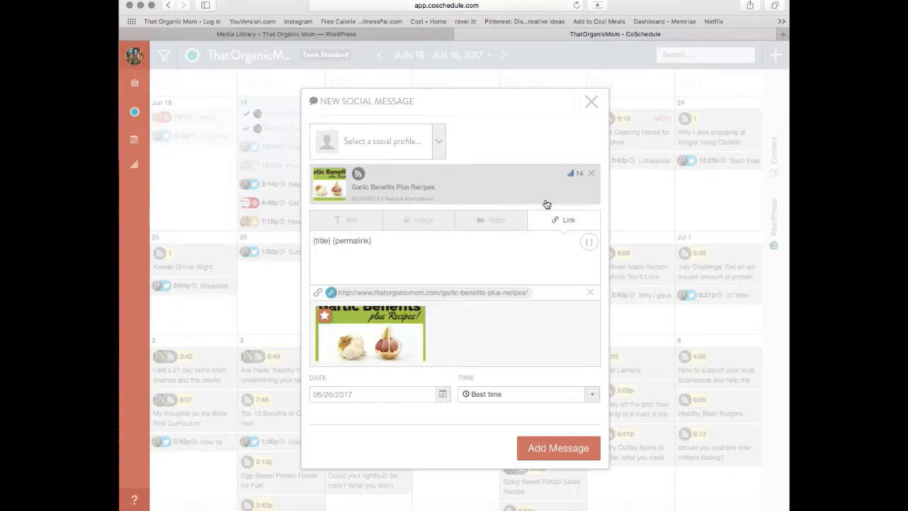
Step: Make it an image message and replace the default picture with the Benefits of Eating Raw Garlic image from the post's gallery
left_click(424, 222)
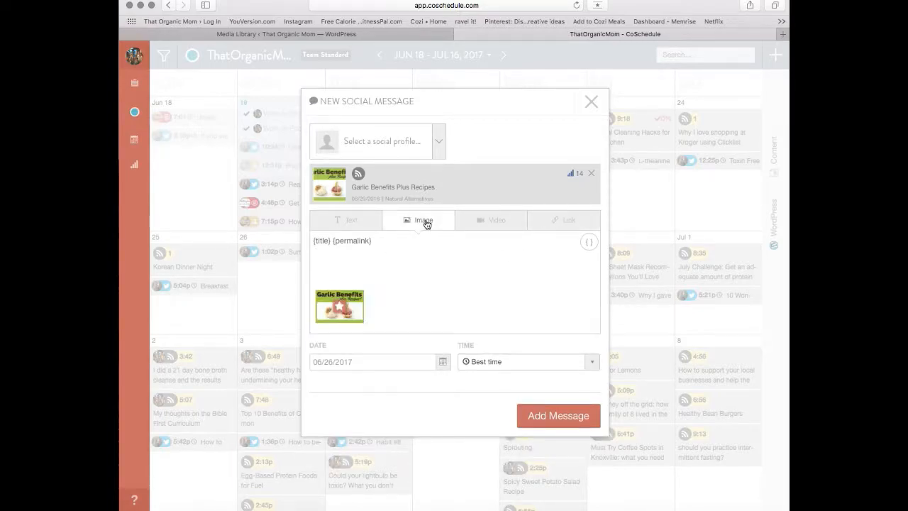
mouse_move(349, 301)
left_click(357, 297)
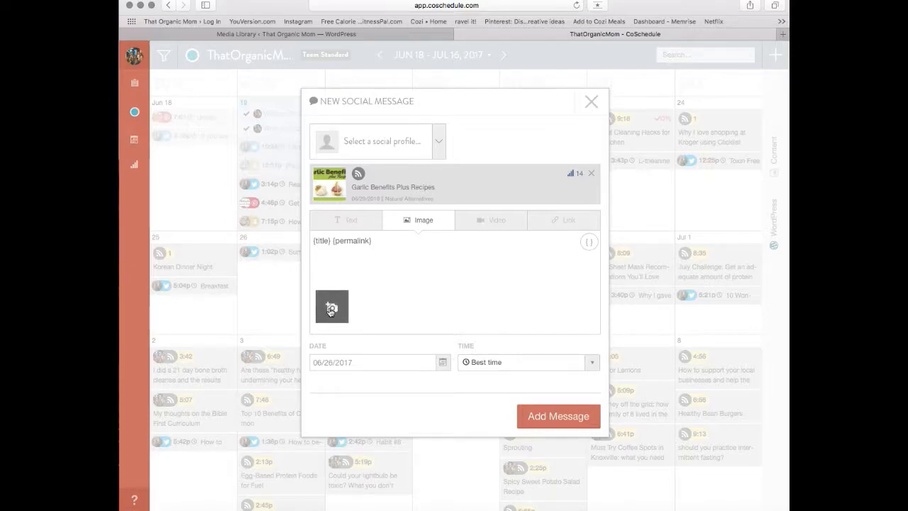
left_click(330, 310)
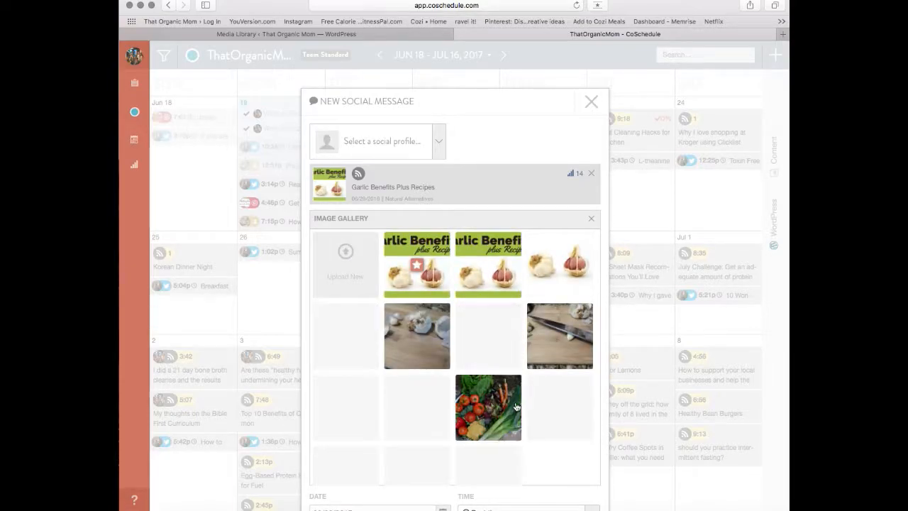
scroll(516, 406, "down", 2)
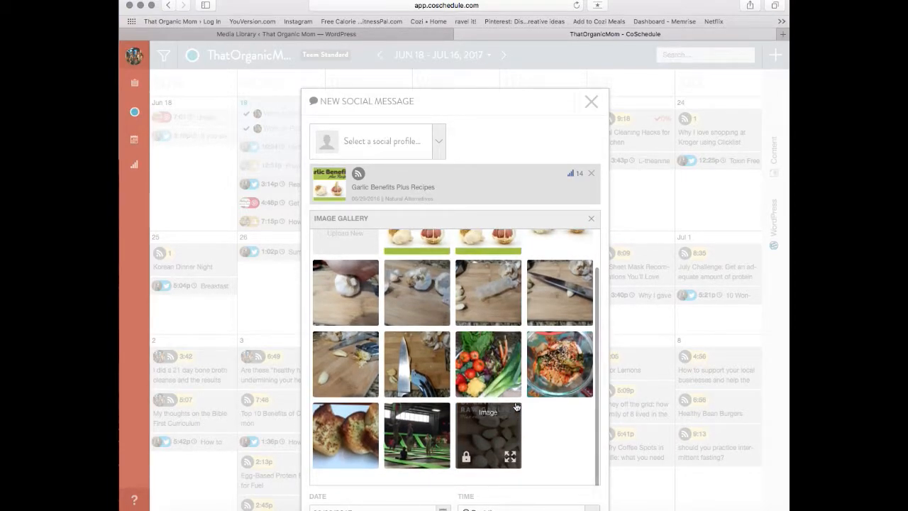
left_click(489, 426)
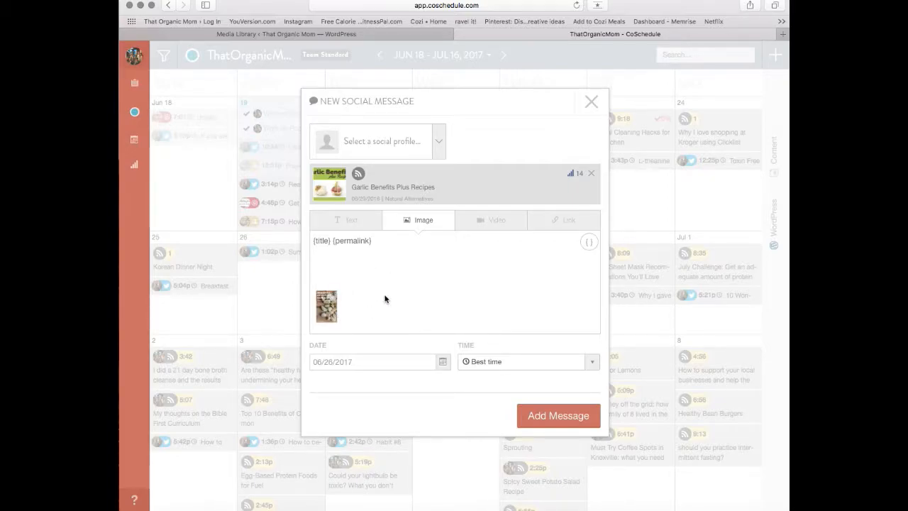
Step: Choose the Eating Healthy board of the ThatOrganicMom Pinterest profile as the message's destination
left_click(376, 141)
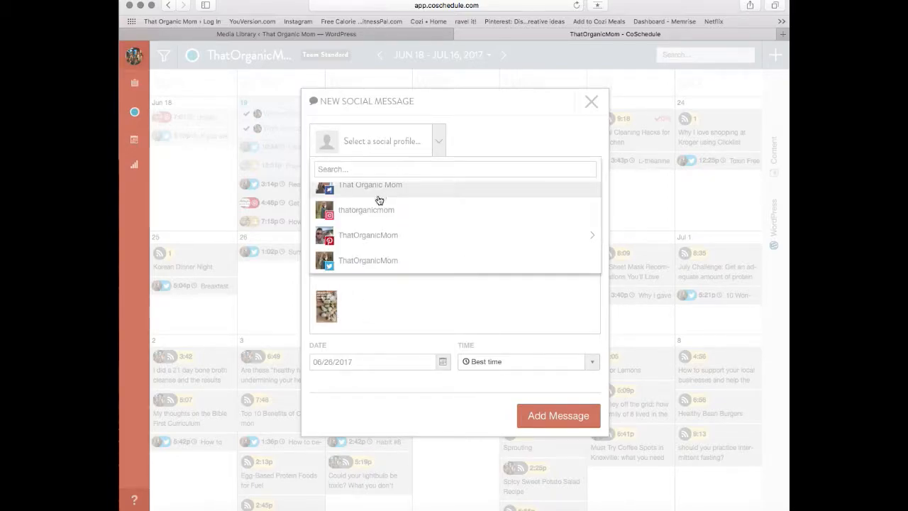
left_click(359, 241)
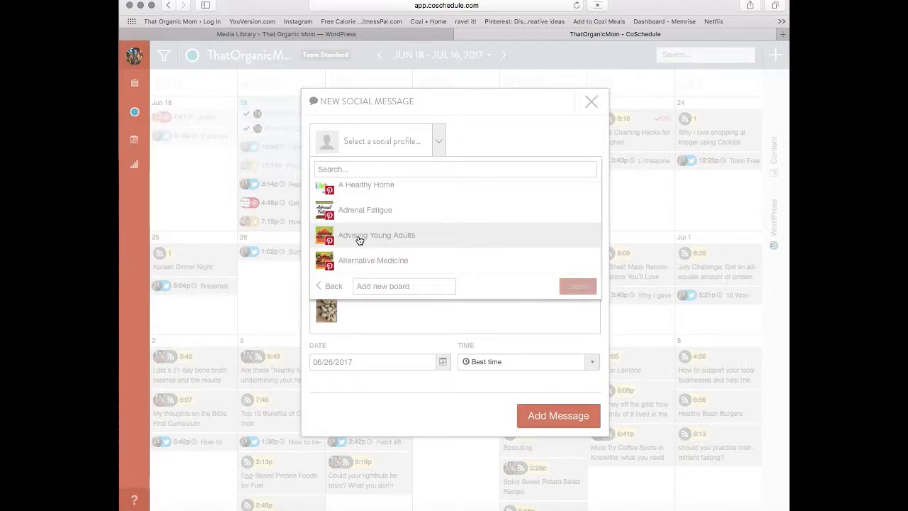
scroll(402, 239, "down", 10)
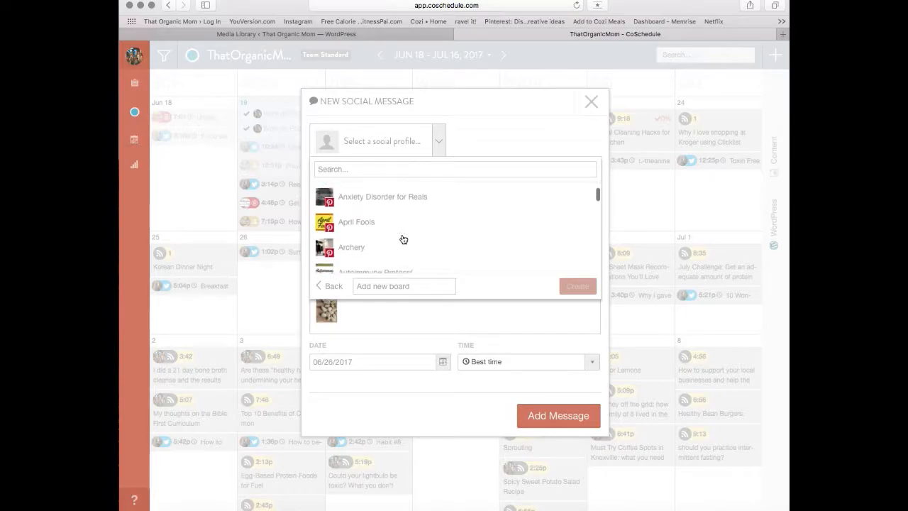
scroll(402, 239, "down", 10)
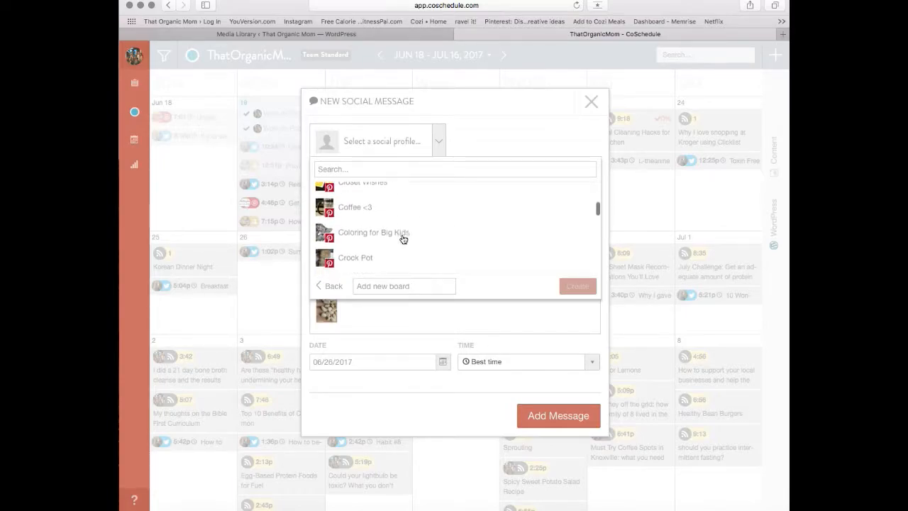
scroll(402, 239, "down", 5)
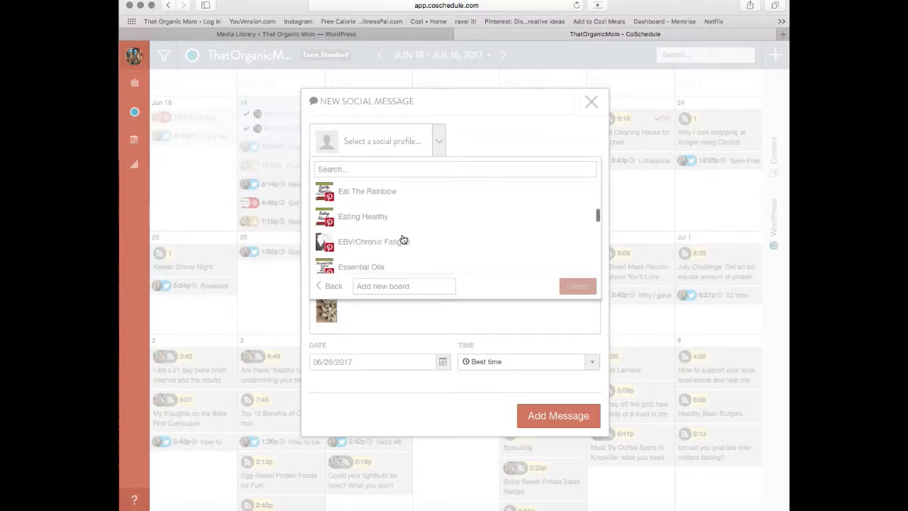
left_click(371, 218)
left_click(543, 297)
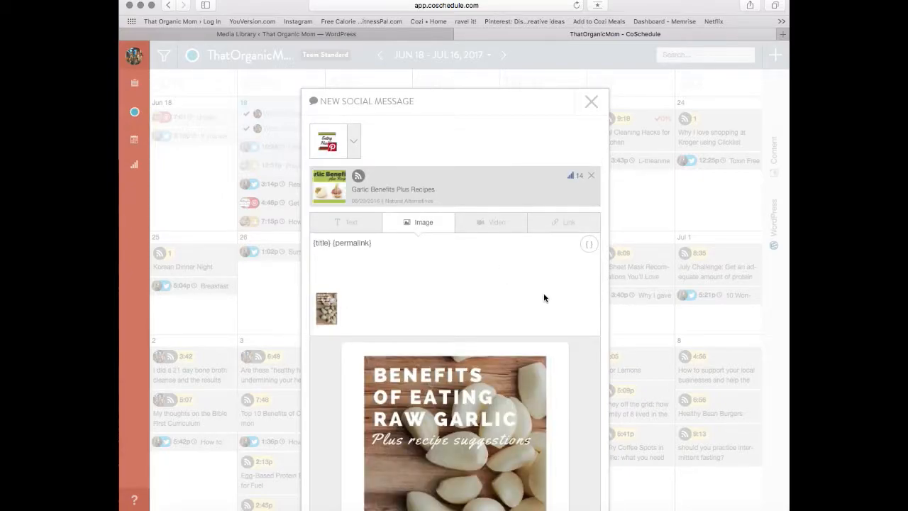
Step: Review the pin preview together with the message's text and scheduling settings
scroll(543, 297, "down", 5)
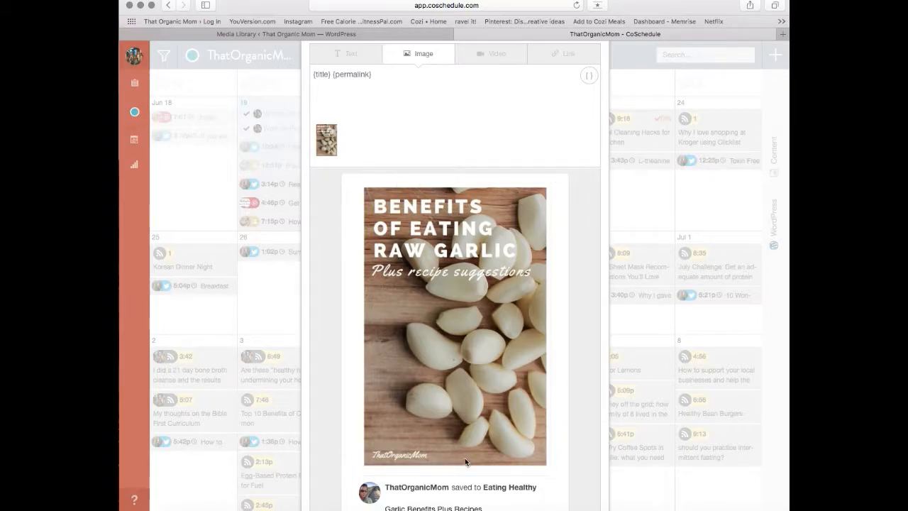
scroll(591, 273, "down", 5)
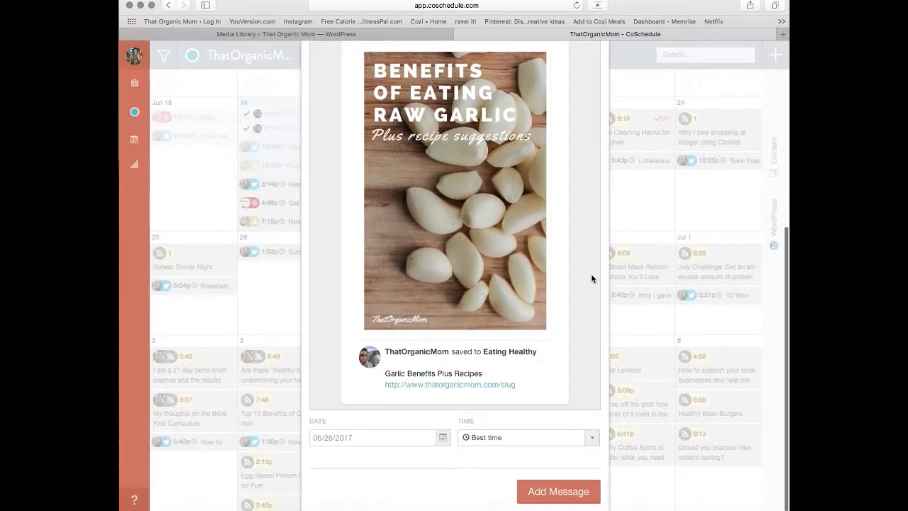
scroll(500, 190, "up", 5)
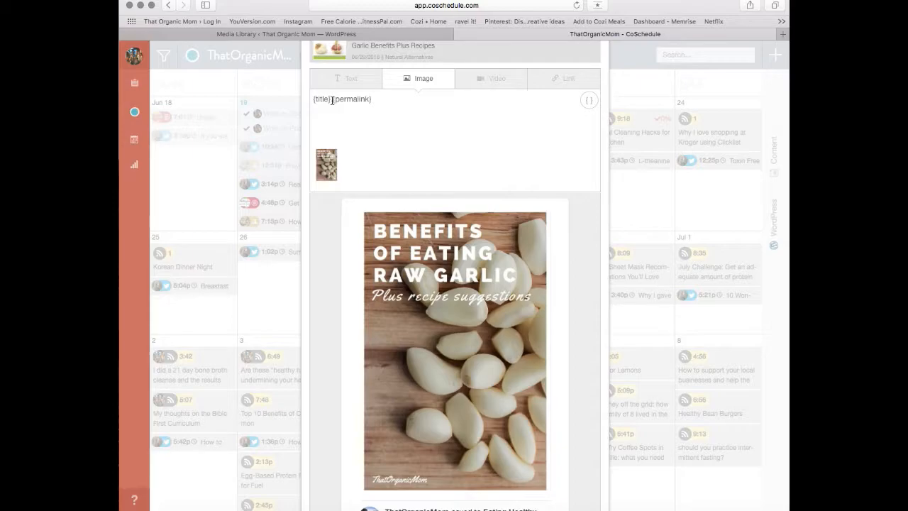
Step: Add the hashtag #garlic between the title and the permalink in the Pinterest message text
left_click(331, 100)
type("#garlic")
scroll(394, 163, "down", 3)
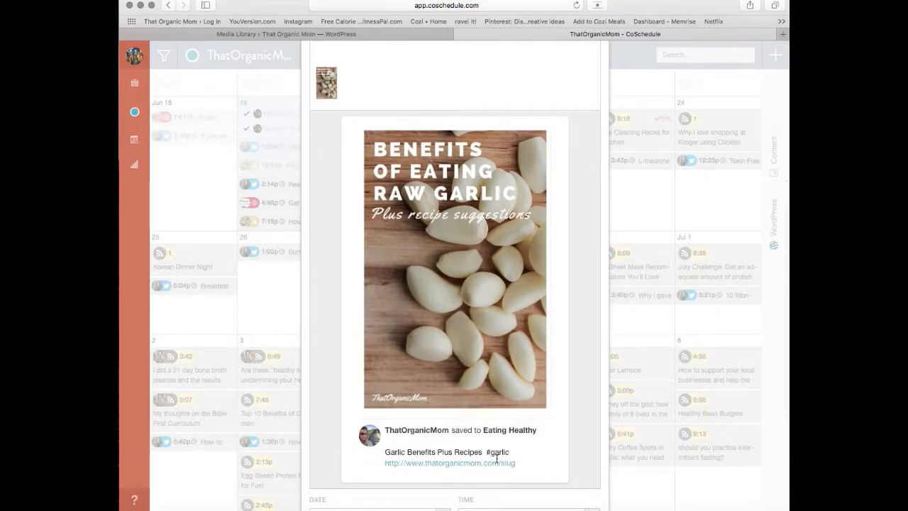
Step: Schedule the Pinterest message for 06/26/2017 at the best time and add it to the calendar
scroll(507, 451, "down", 3)
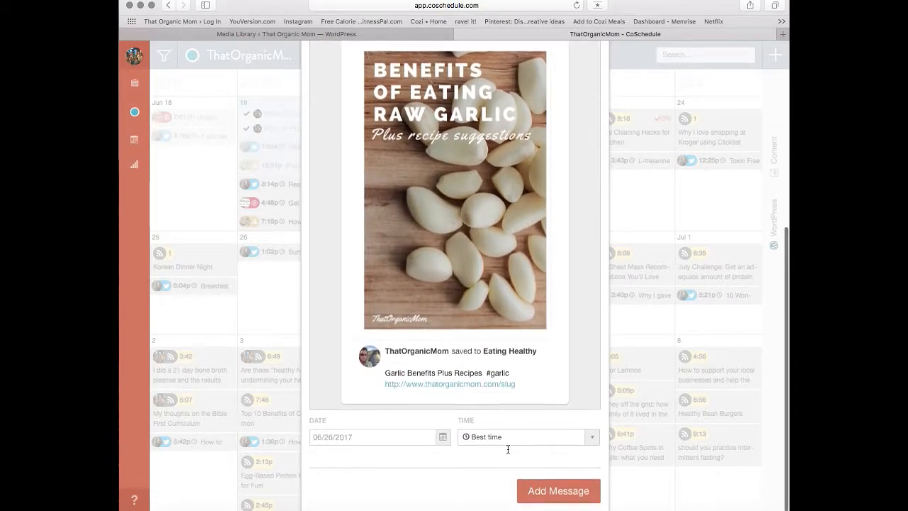
left_click(442, 438)
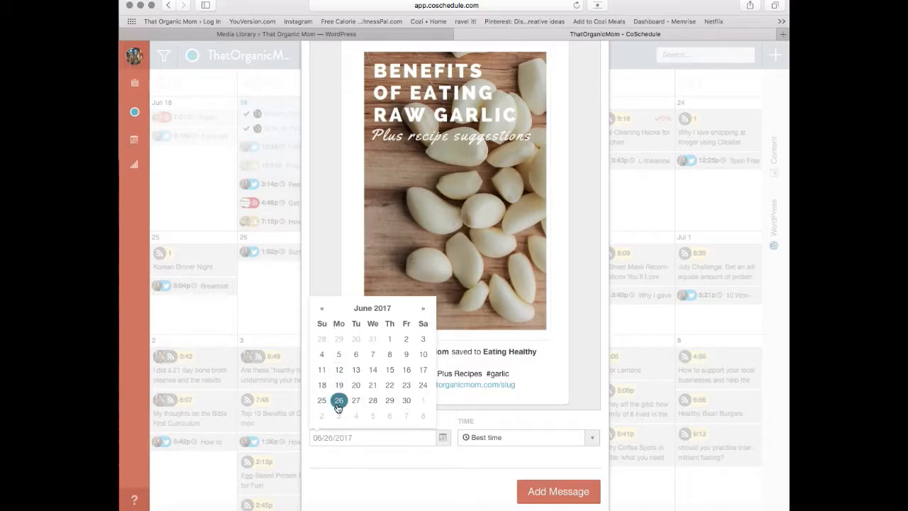
left_click(592, 441)
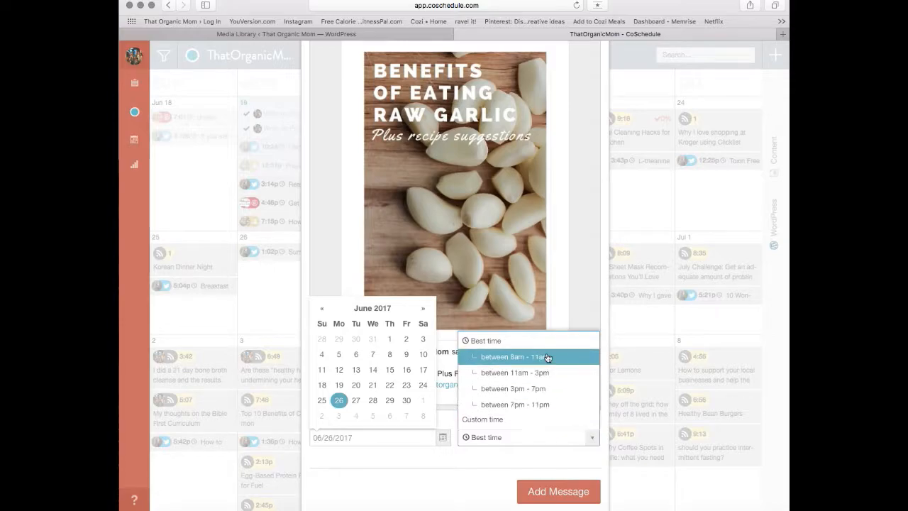
left_click(493, 341)
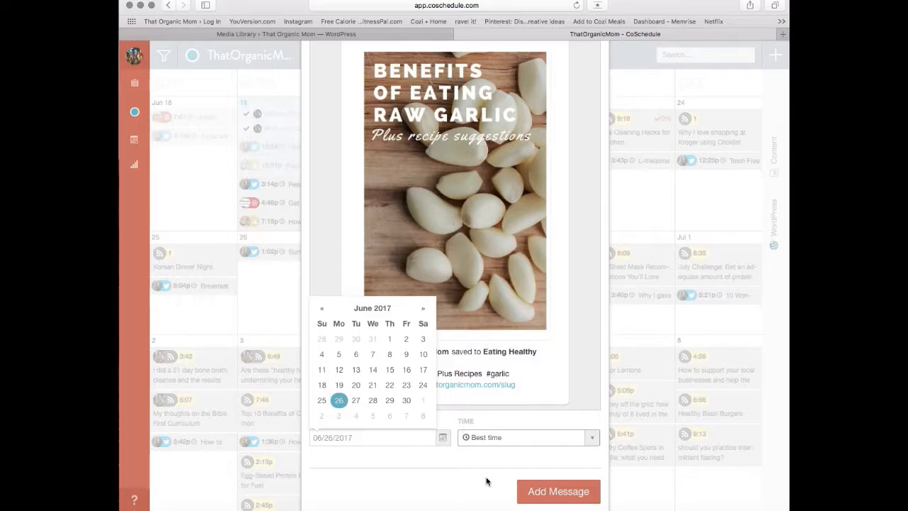
left_click(552, 492)
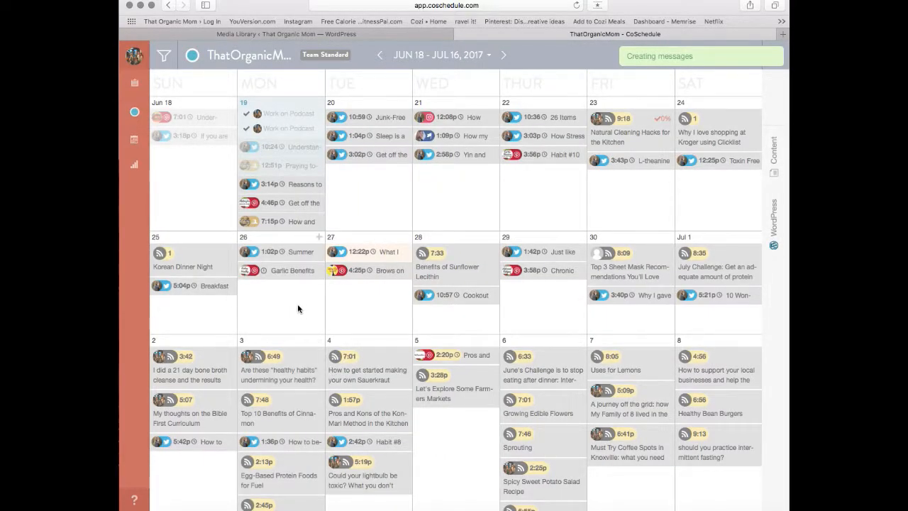
Step: Start a new social message on June 29 for the thatorganicmom Instagram profile
mouse_move(278, 280)
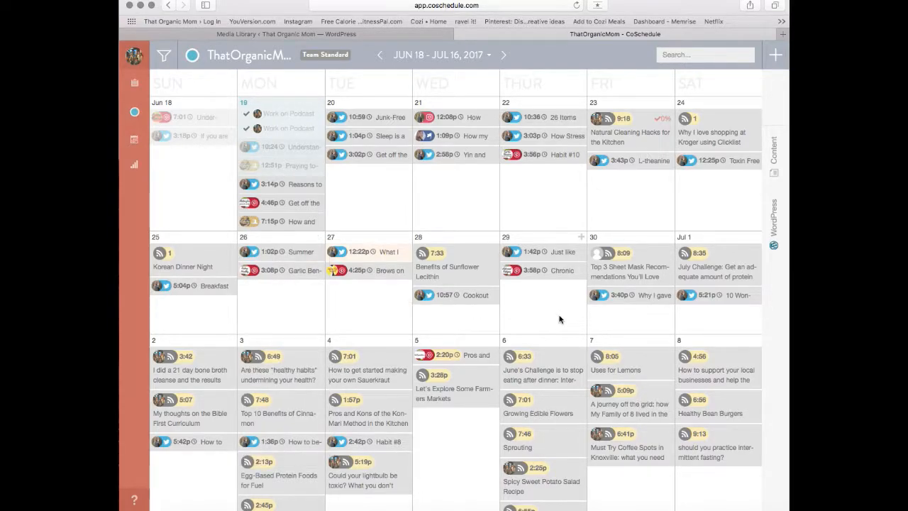
left_click(582, 238)
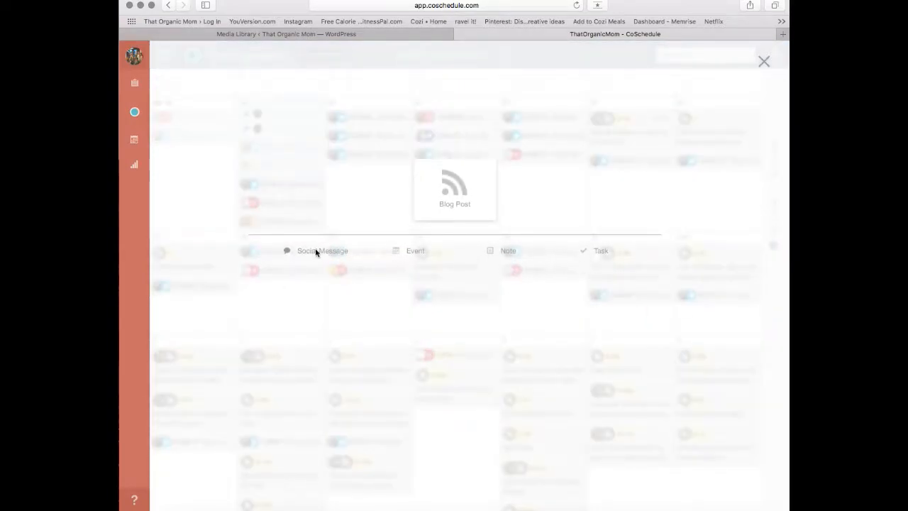
left_click(316, 251)
left_click(428, 152)
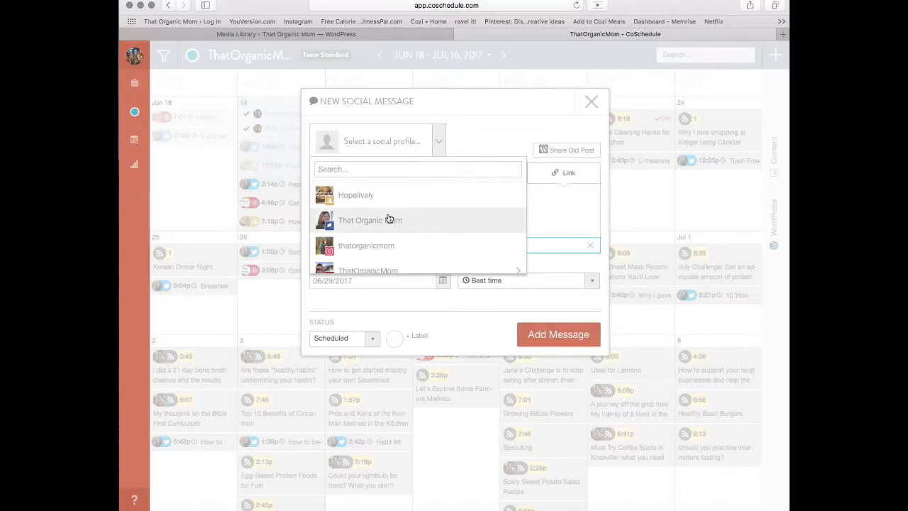
scroll(383, 222, "down", 3)
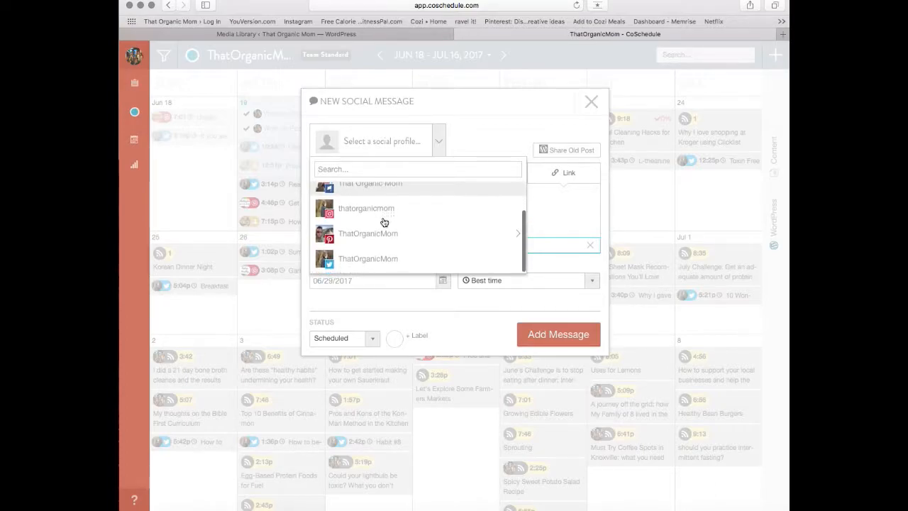
left_click(359, 235)
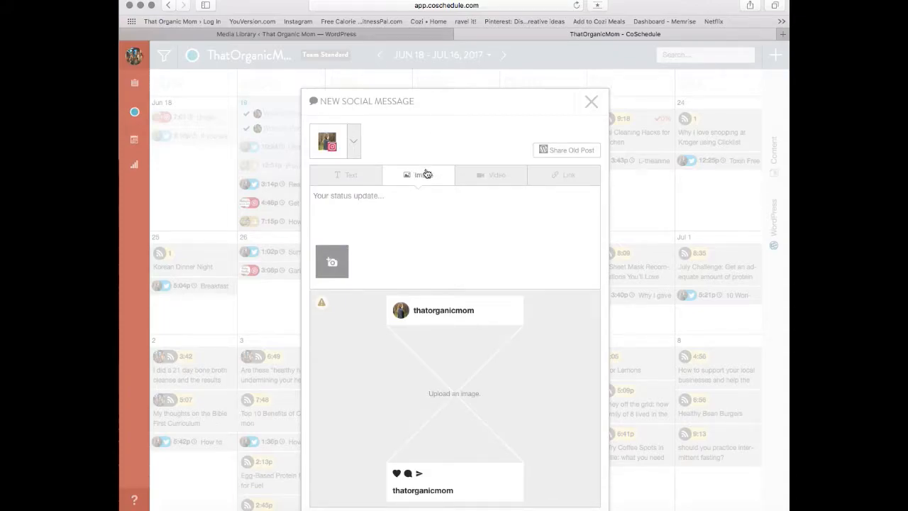
Step: Attach the old post IKEA School Workstation to the Instagram message
left_click(572, 152)
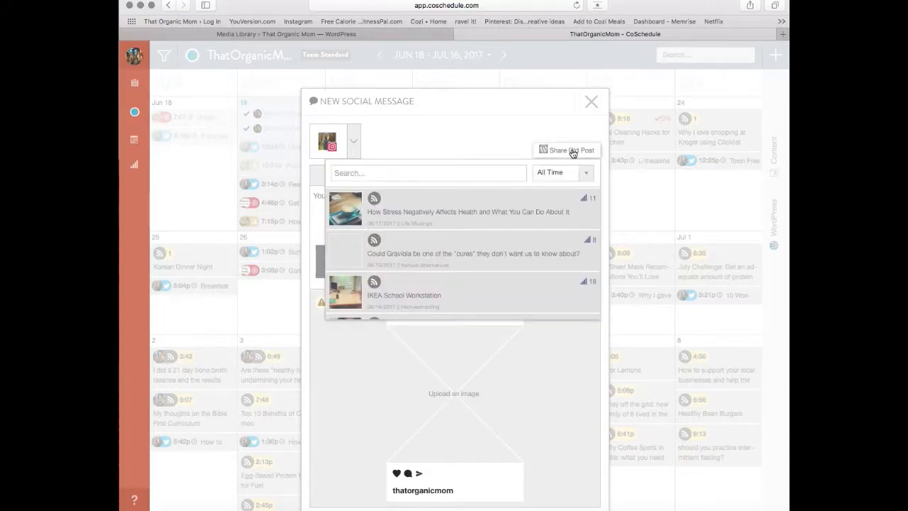
scroll(480, 234, "down", 2)
scroll(480, 233, "down", 1)
left_click(462, 209)
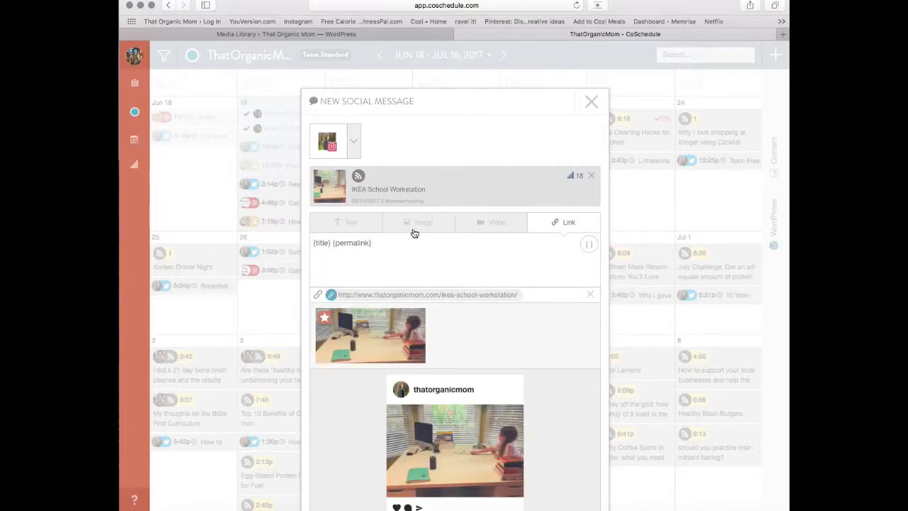
Step: Make it an image message and replace the default picture with the gallery image titled School Work Station
scroll(439, 282, "down", 3)
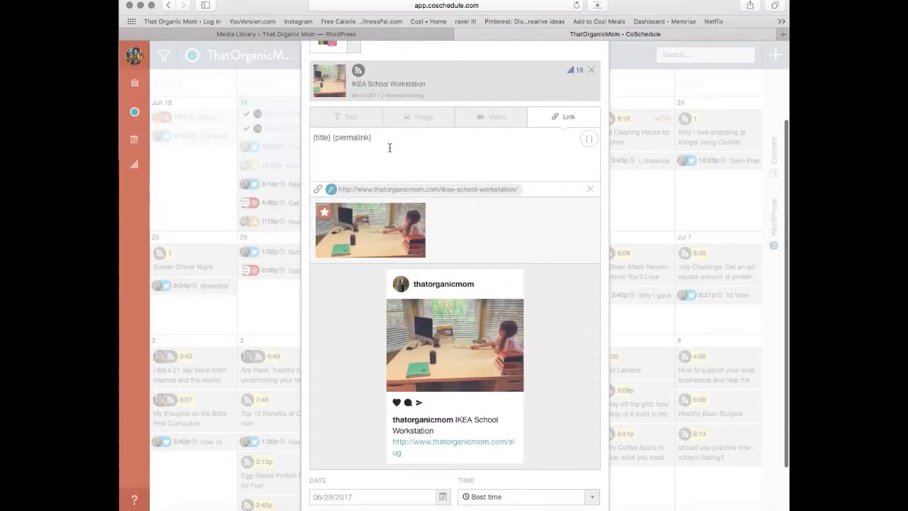
left_click(426, 120)
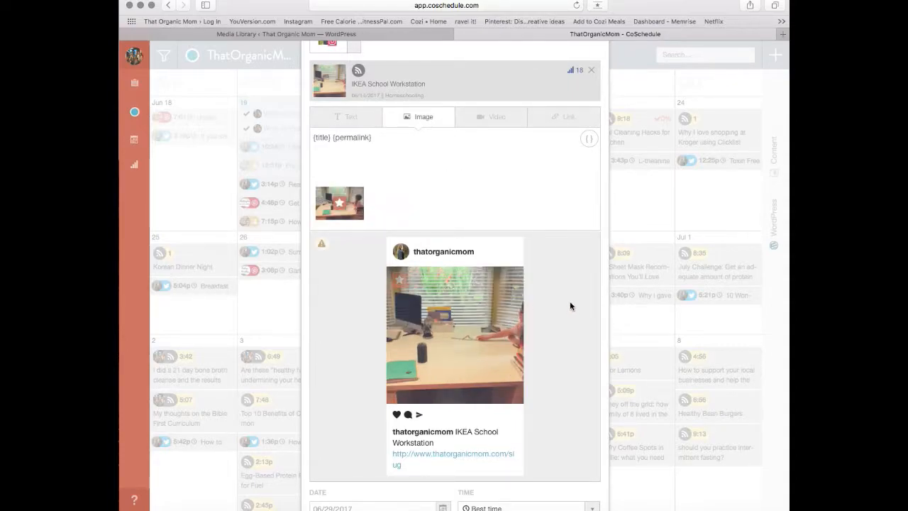
left_click(358, 197)
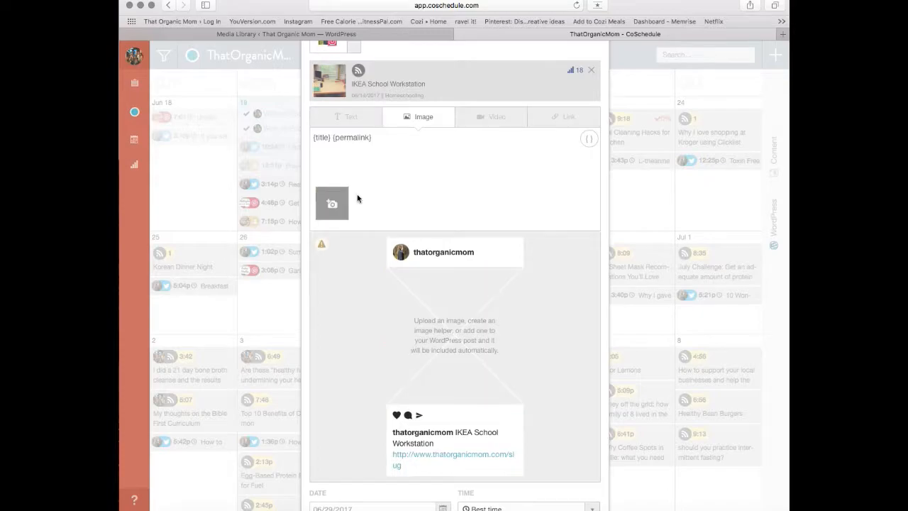
left_click(336, 204)
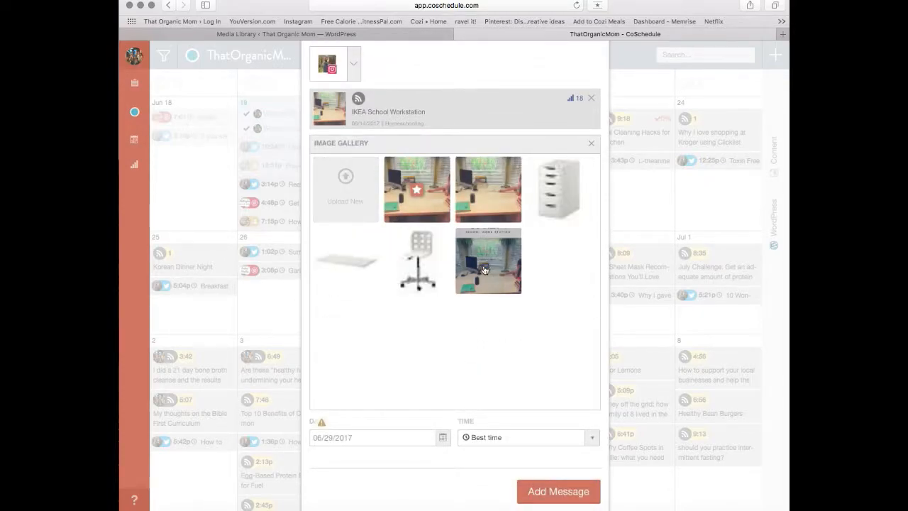
left_click(480, 270)
Step: Insert "This is the workstation we are currently using and I love it! #homeschool #homeschoolmom #homeschoolclassroom" between the title and the permalink
scroll(554, 425, "down", 4)
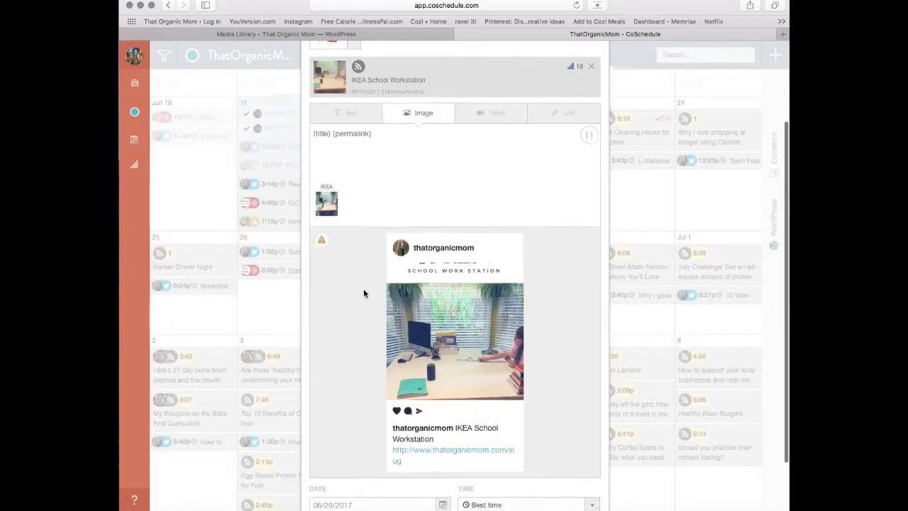
scroll(363, 293, "down", 2)
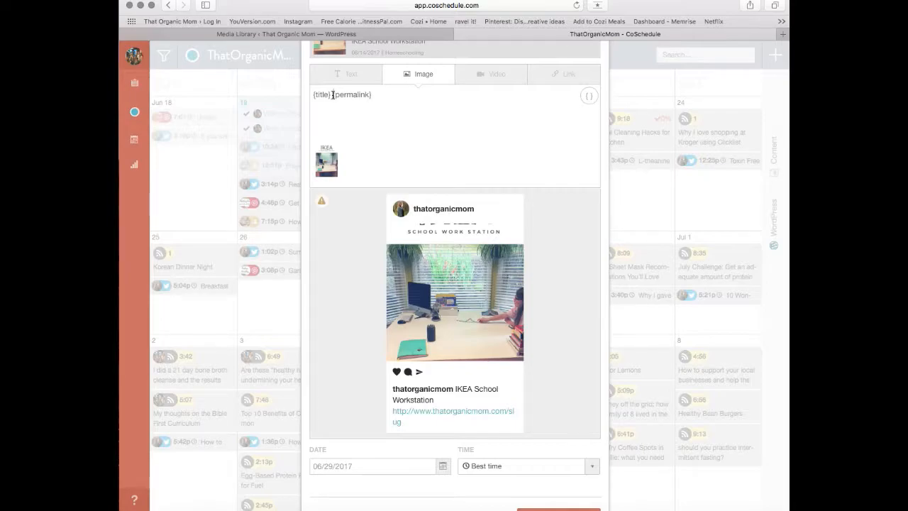
type("This i")
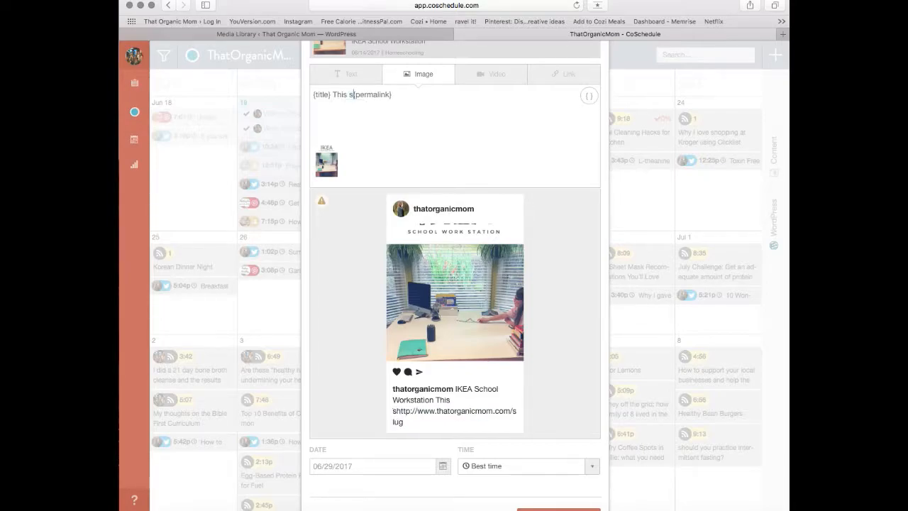
type("s the workstation we are currently using and I love it! #homeschool")
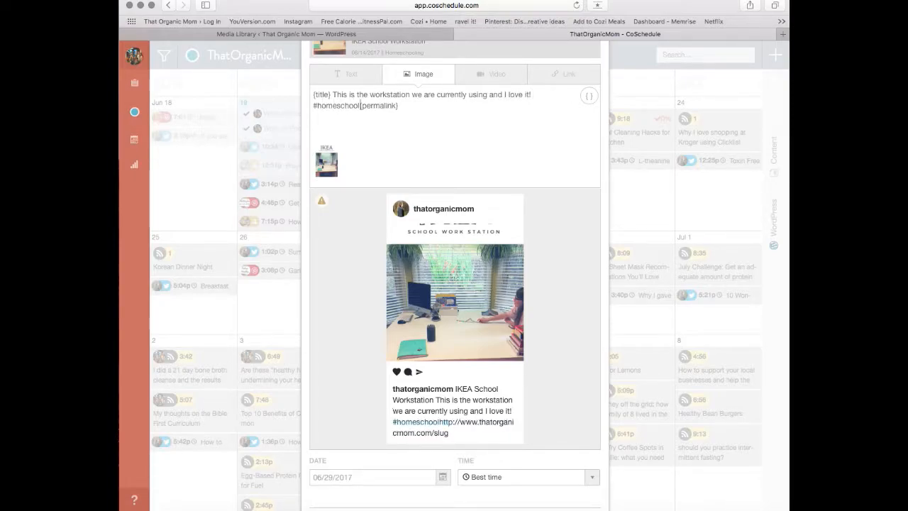
type(" #homeschoolm")
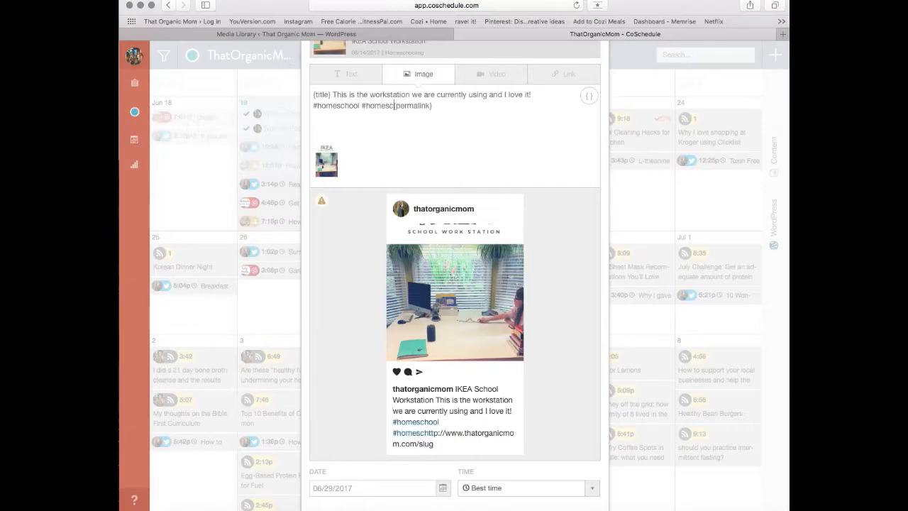
type("om #")
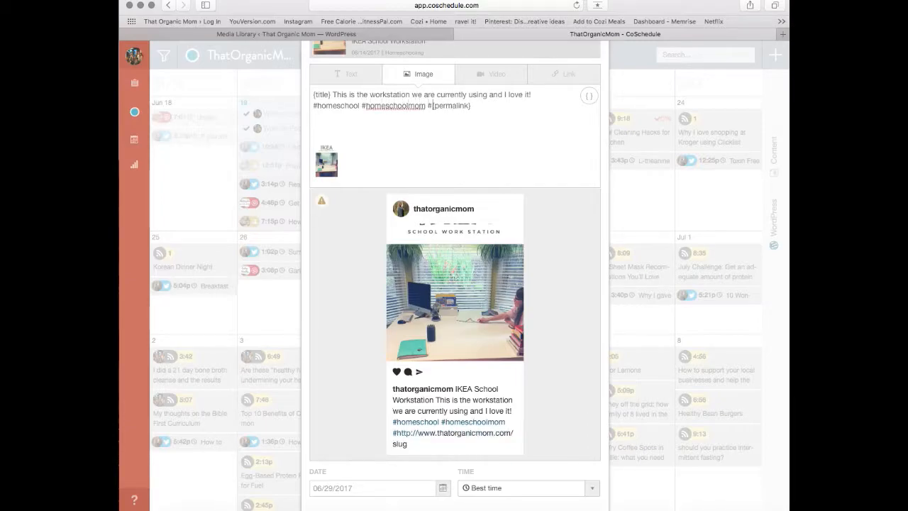
type("homes")
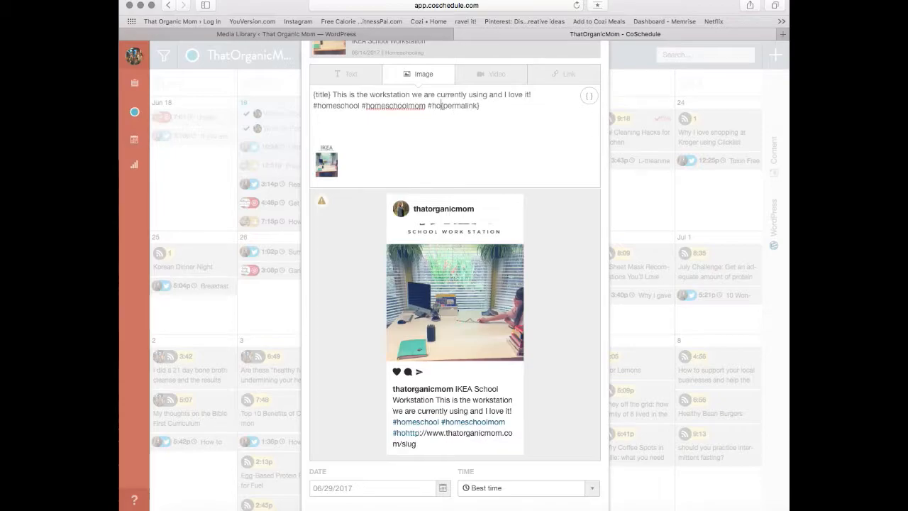
type("choolclassro")
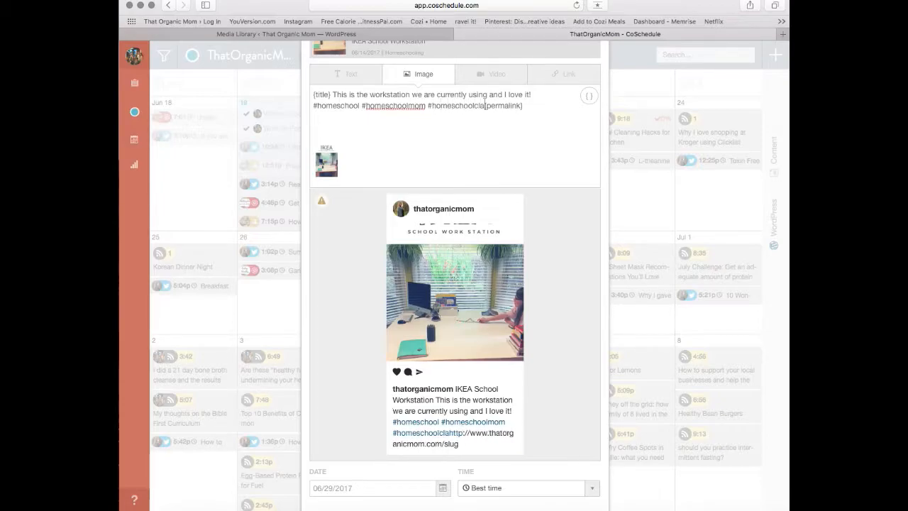
type("om")
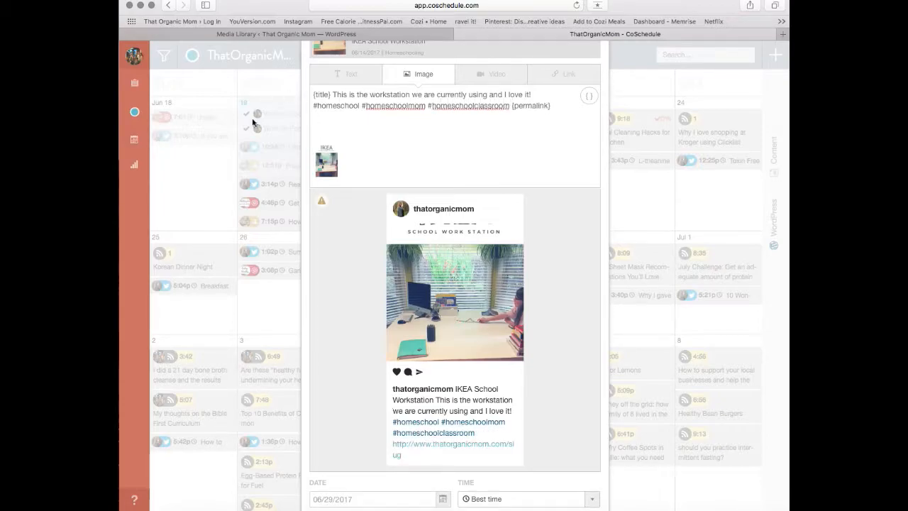
Step: Set the Instagram message's time to the best time between 3pm and 7pm and add it to the calendar
scroll(468, 212, "down", 2)
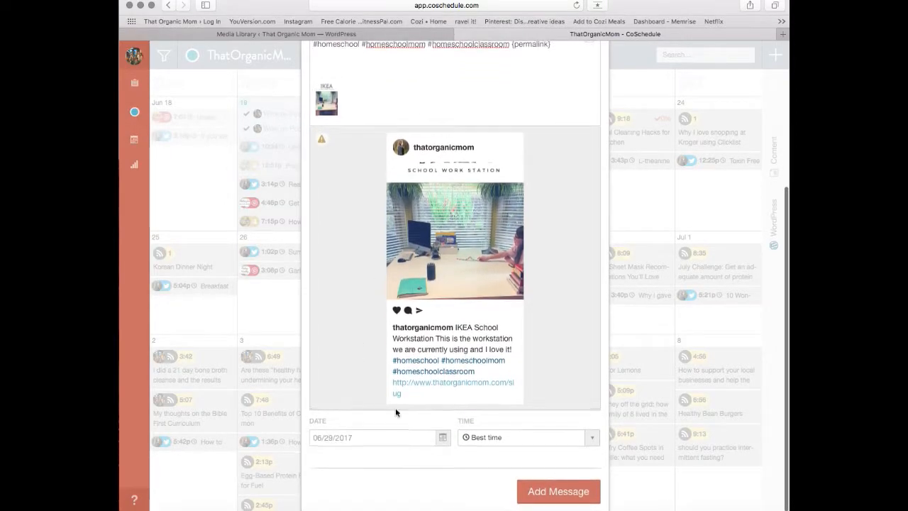
left_click(589, 438)
left_click(543, 388)
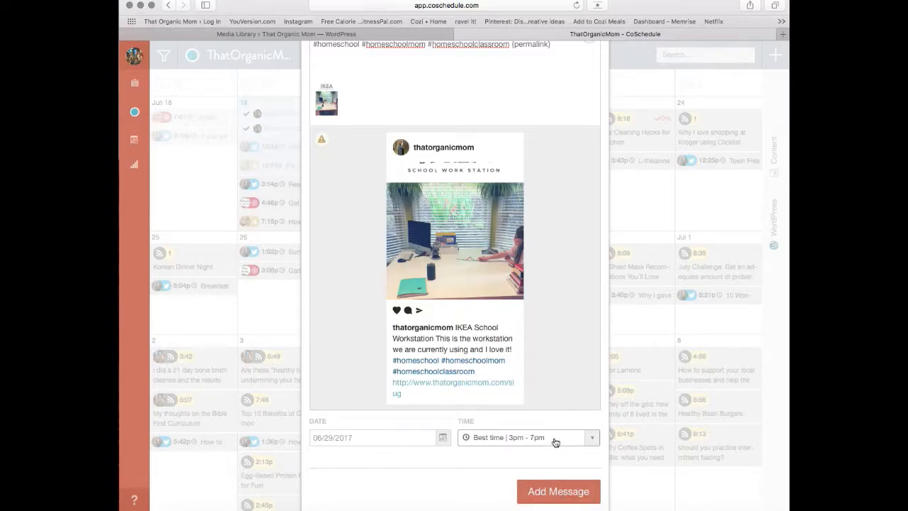
left_click(557, 490)
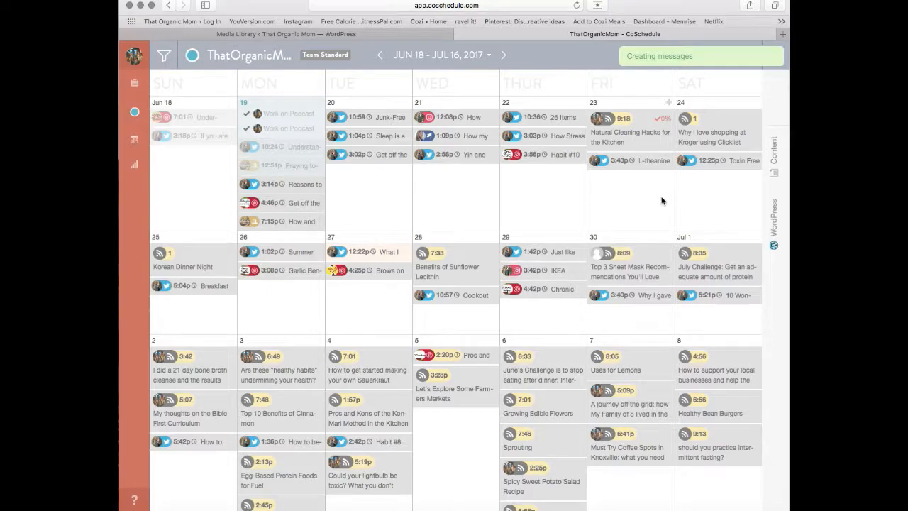
Step: Start a new social message on June 27 for the That Organic Mom Facebook page profile
mouse_move(547, 273)
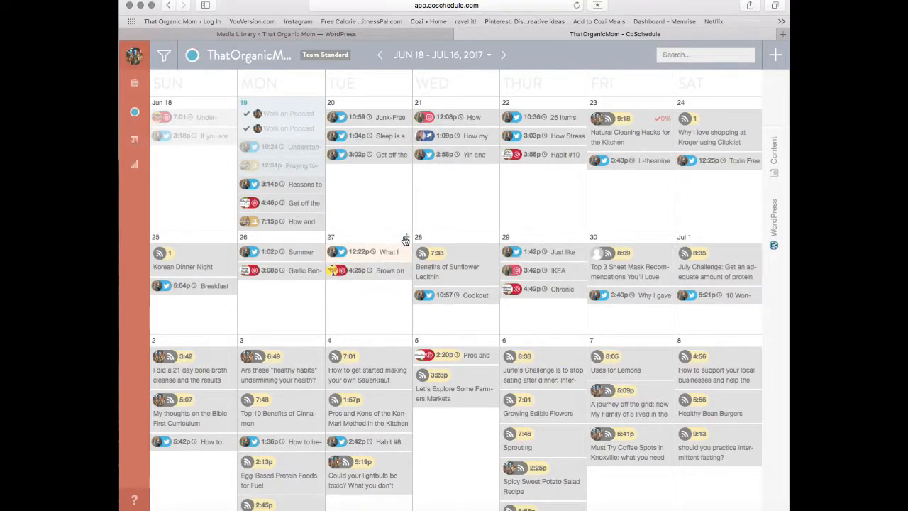
left_click(406, 237)
left_click(338, 252)
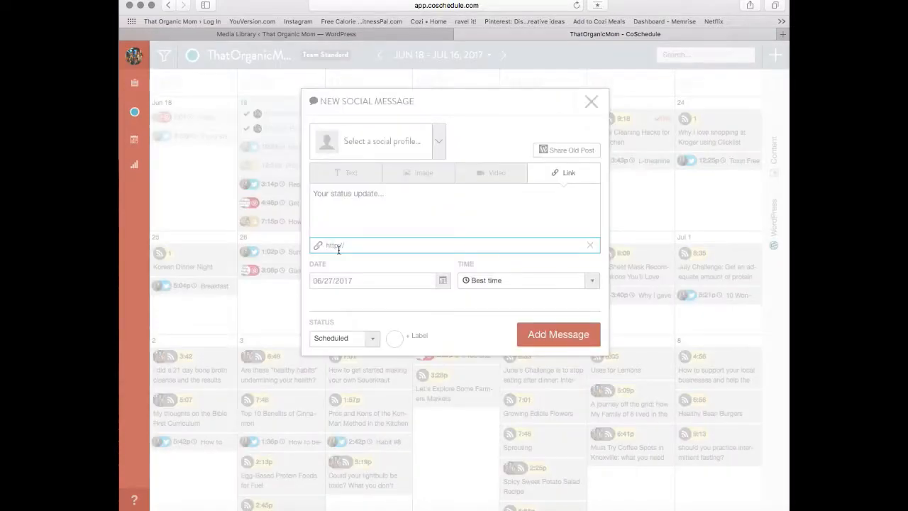
left_click(437, 144)
left_click(361, 223)
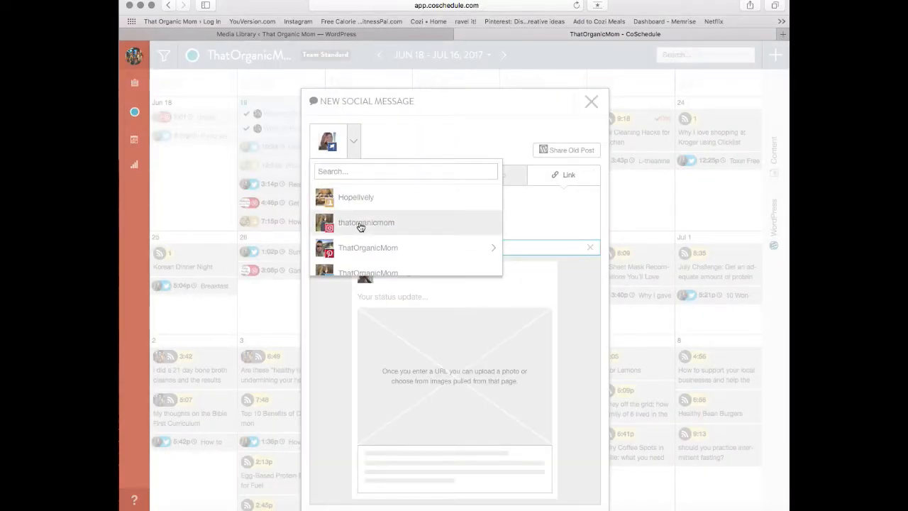
Step: Search the old posts for almonds, replace the search with avocado, and attach the post "Should You Eat Avocados?" to the message
left_click(566, 153)
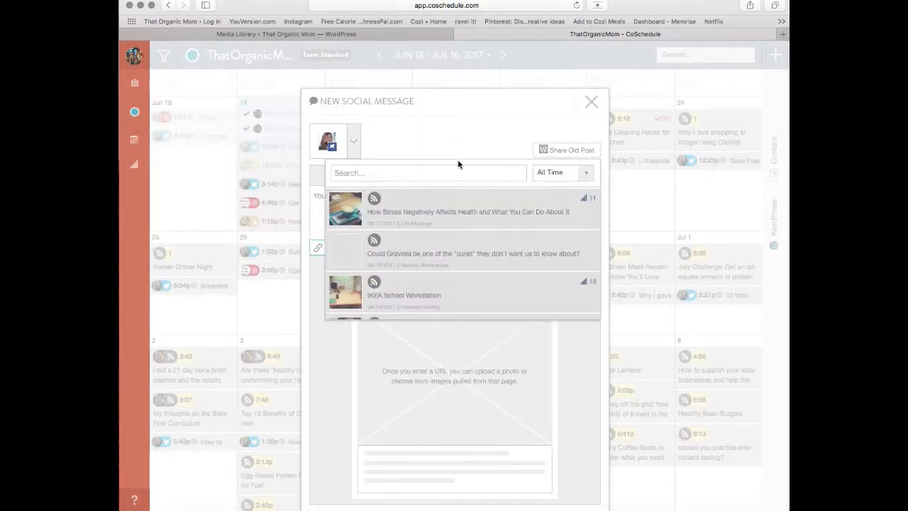
type("almonds")
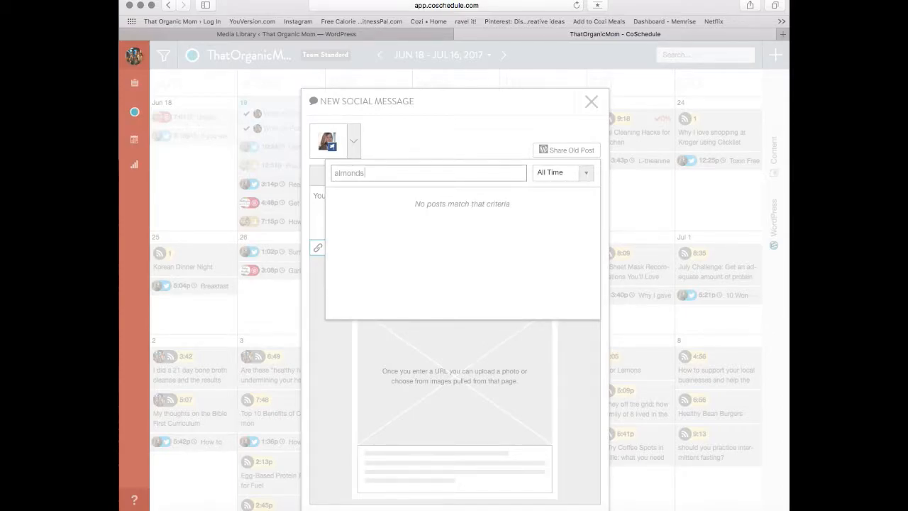
key("BackSpace")
key("BackSpace")
key("BackSpace")
key("BackSpace")
key("BackSpace")
key("BackSpace")
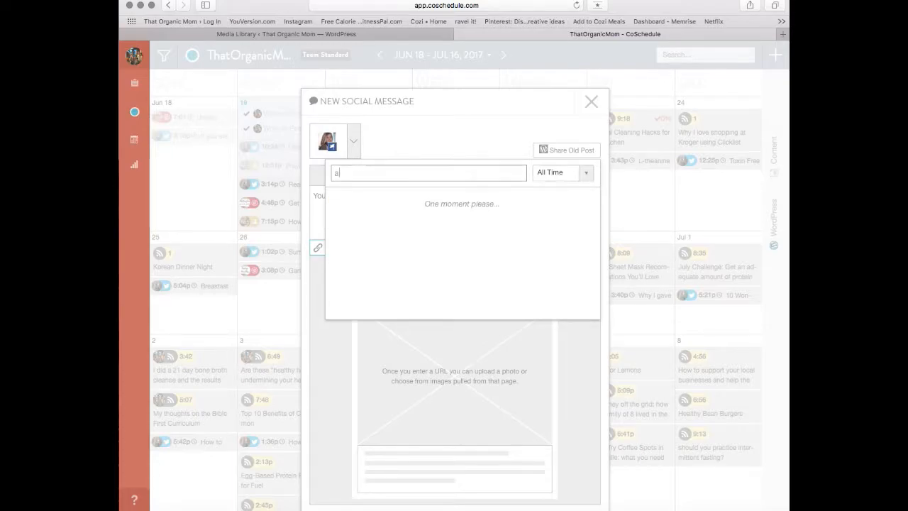
type("vocado")
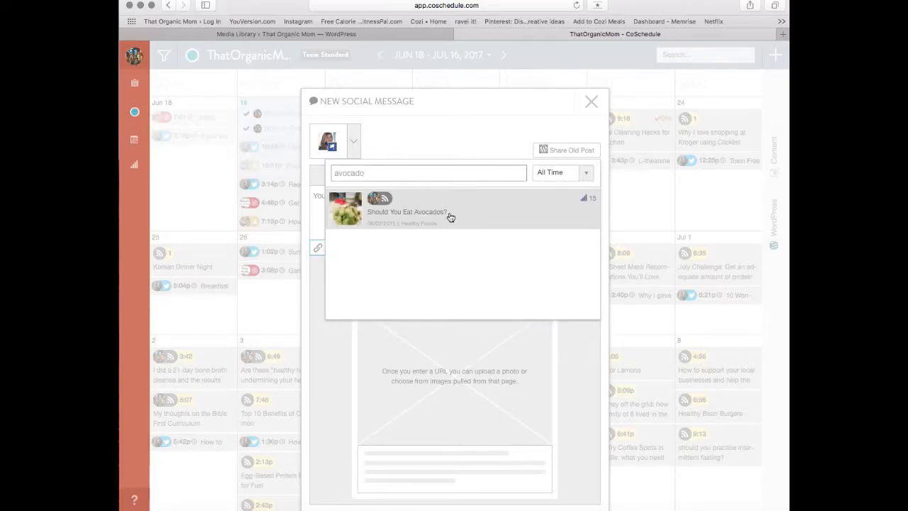
left_click(450, 217)
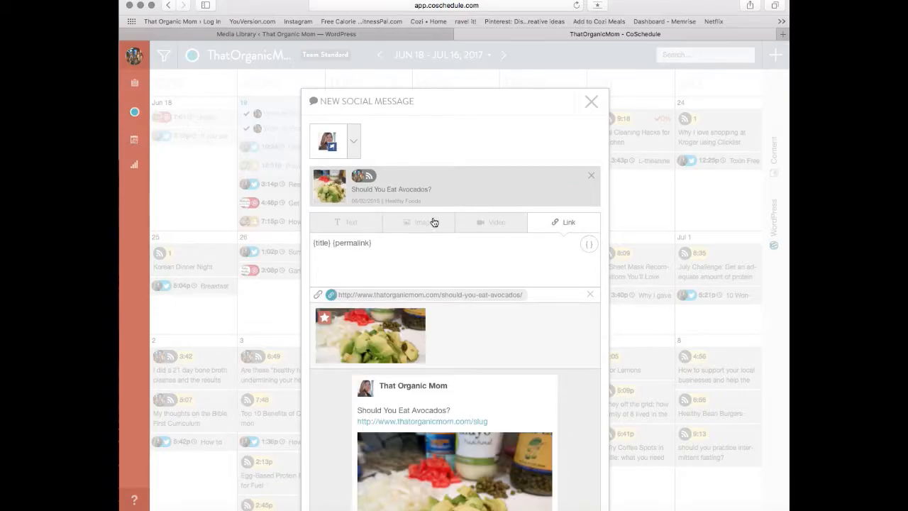
Step: Make it an image message and replace the default picture with the unstarred chopped avocado photo from the image gallery
left_click(415, 224)
scroll(415, 226, "down", 5)
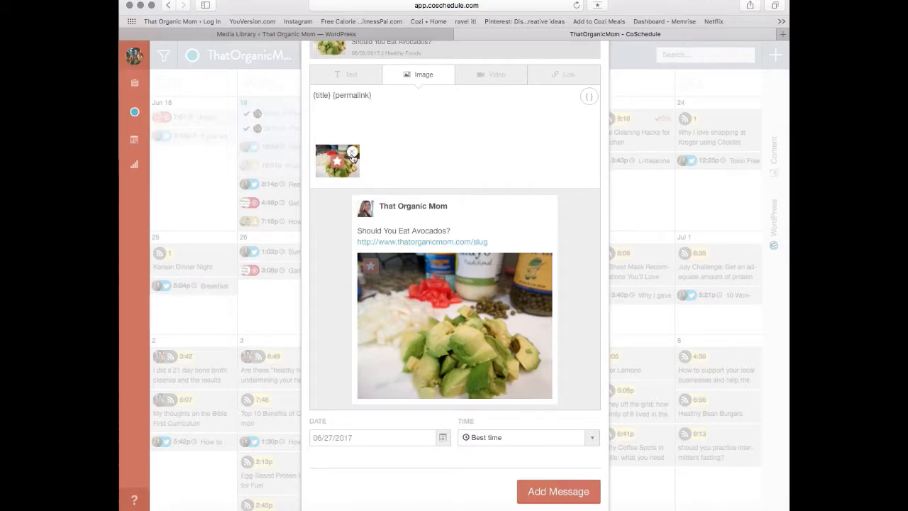
left_click(352, 154)
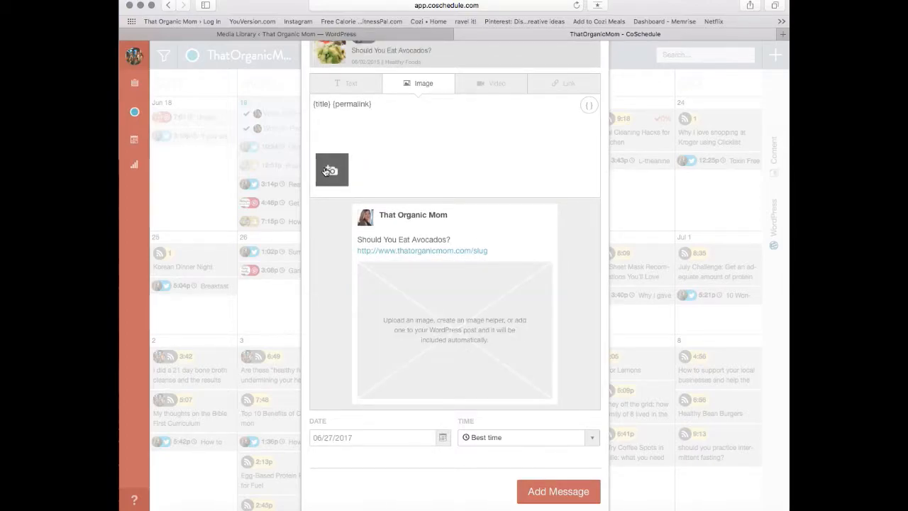
left_click(328, 170)
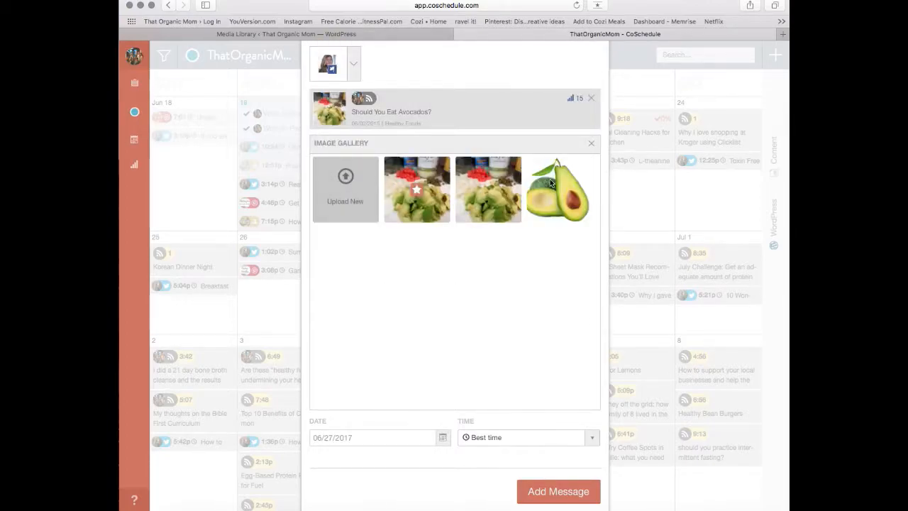
left_click(497, 201)
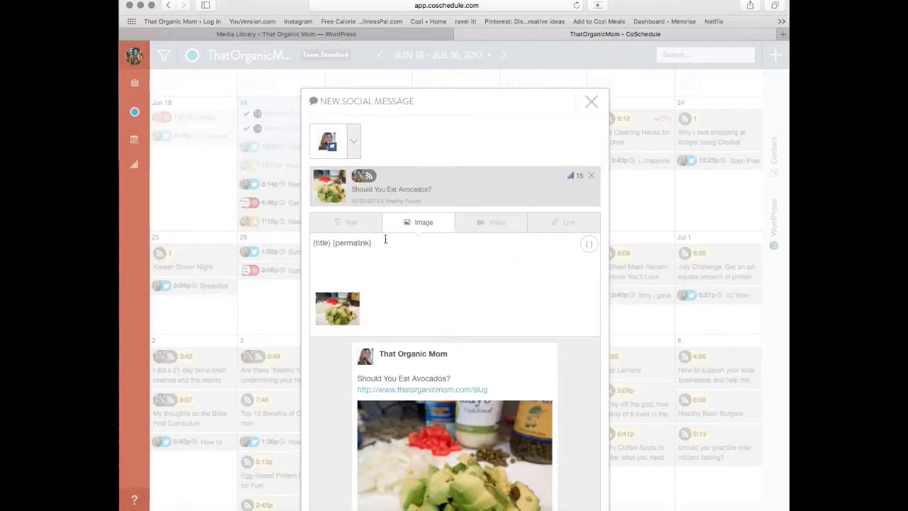
Step: Insert "What's your favorite way to eat avocado?" between the title and the permalink, and add the message to the calendar
scroll(396, 240, "down", 2)
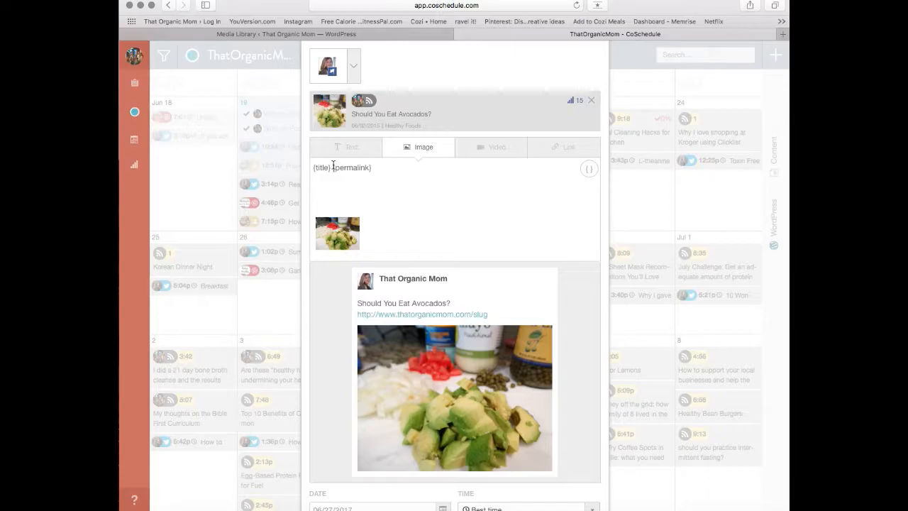
type("What")
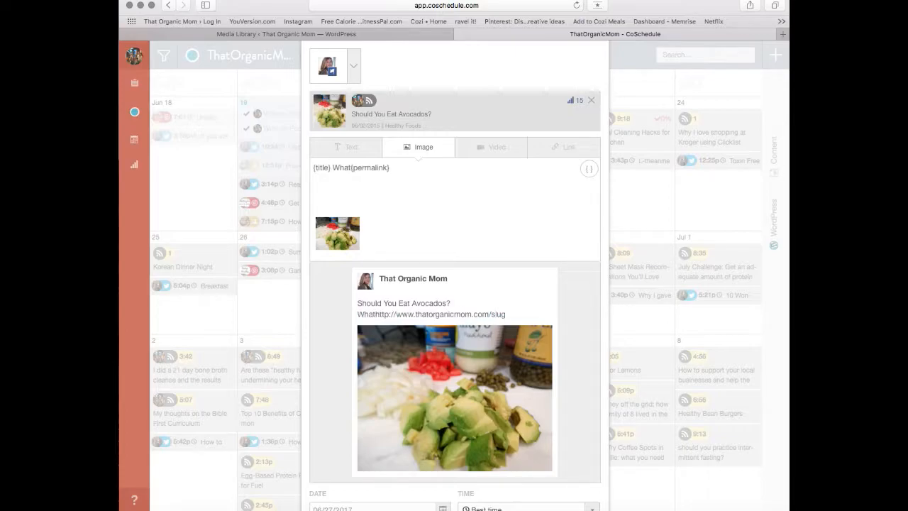
type("'s your favorite w")
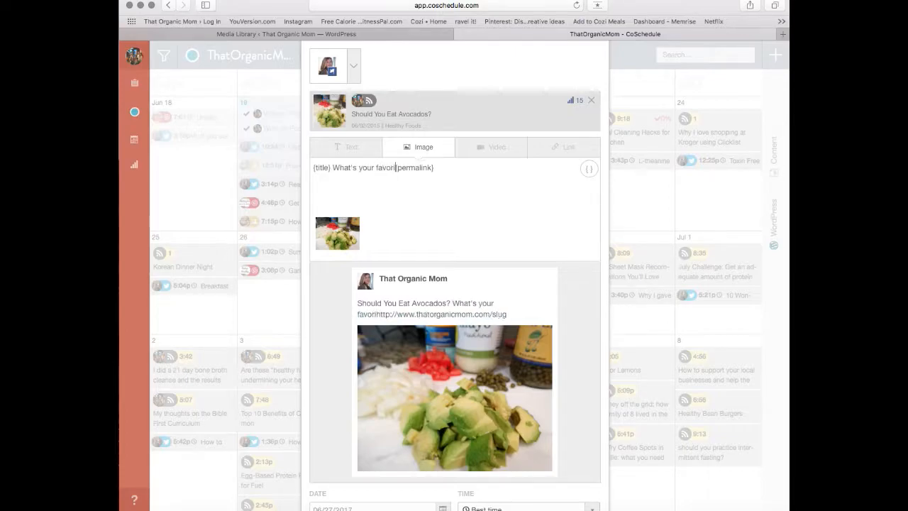
type("ay to eat avoc")
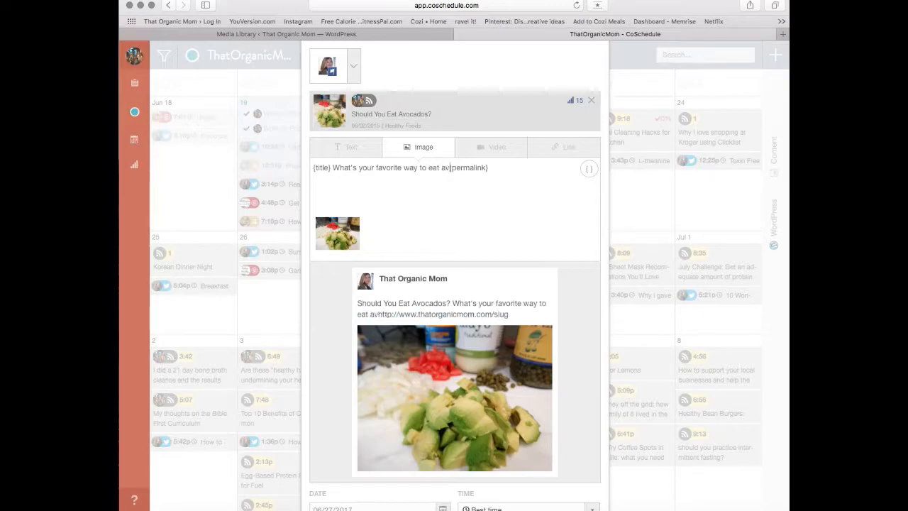
type("ado?")
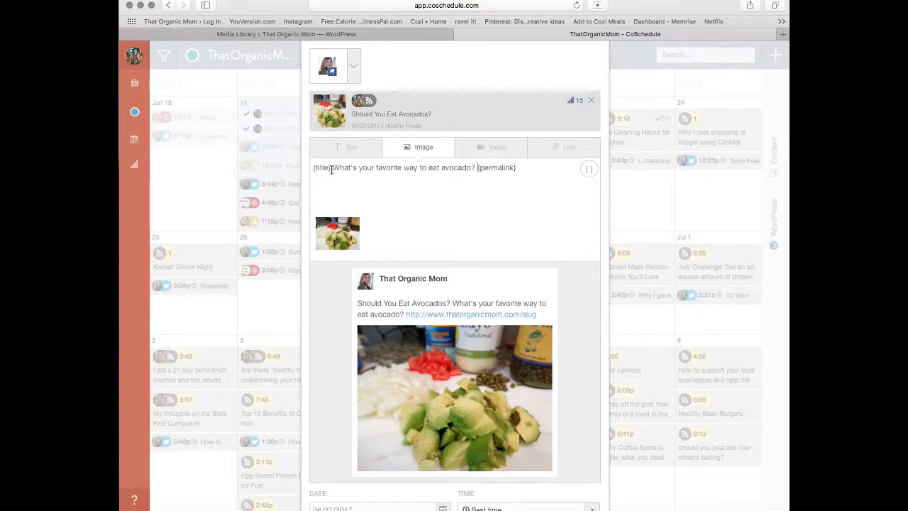
left_click_drag(330, 168, 306, 169)
left_click(451, 197)
scroll(399, 290, "down", 2)
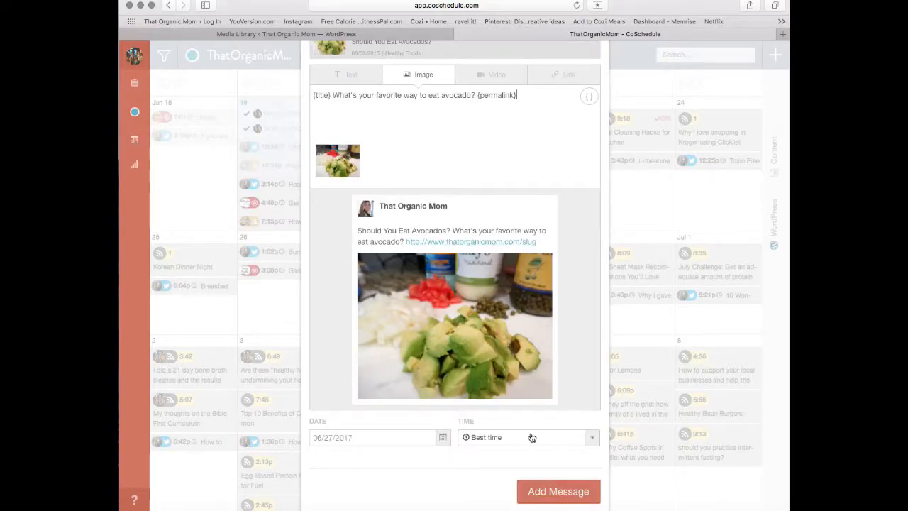
left_click(546, 491)
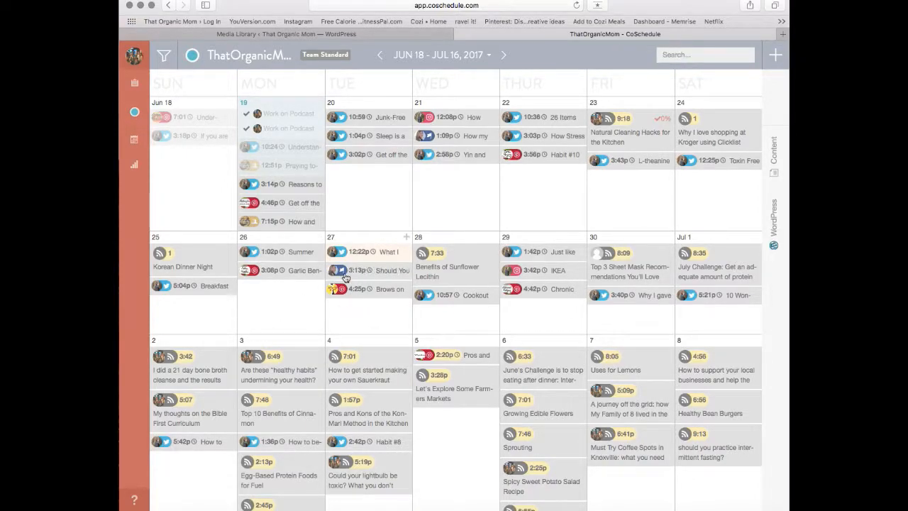
Step: Review the messages scheduled on June 27 and the calendar entries through mid-July
mouse_move(356, 273)
mouse_move(373, 259)
mouse_move(360, 294)
mouse_move(378, 123)
scroll(376, 184, "down", 5)
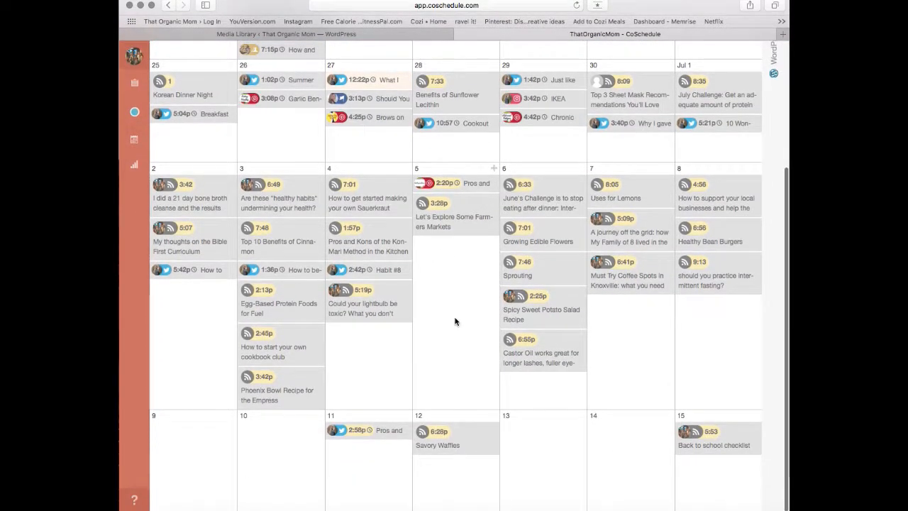
scroll(454, 321, "up", 5)
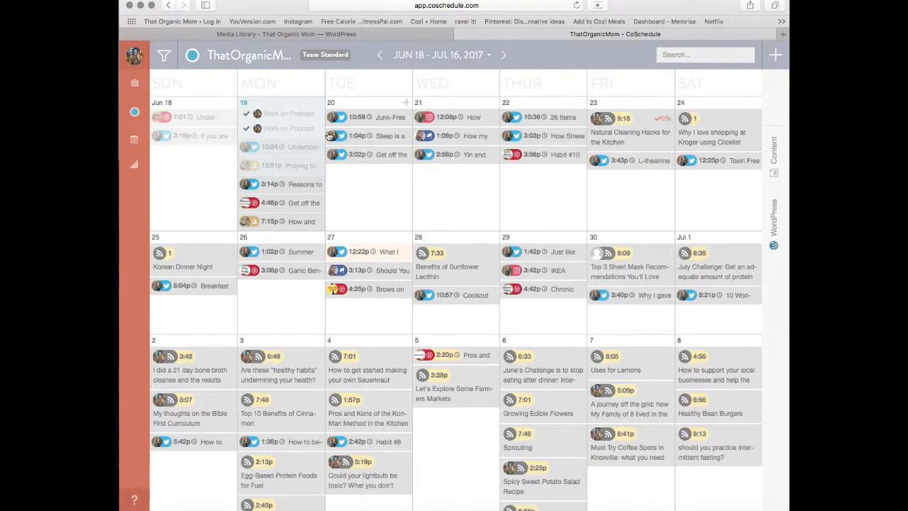
mouse_move(323, 147)
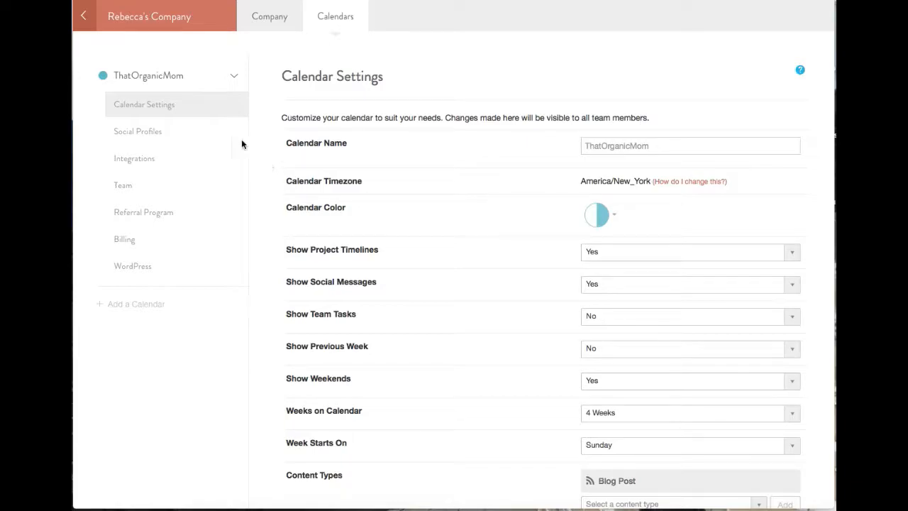
Step: Open the calendar's Social Profiles settings and examine the networks that can be connected and the public profiles already added
left_click(162, 134)
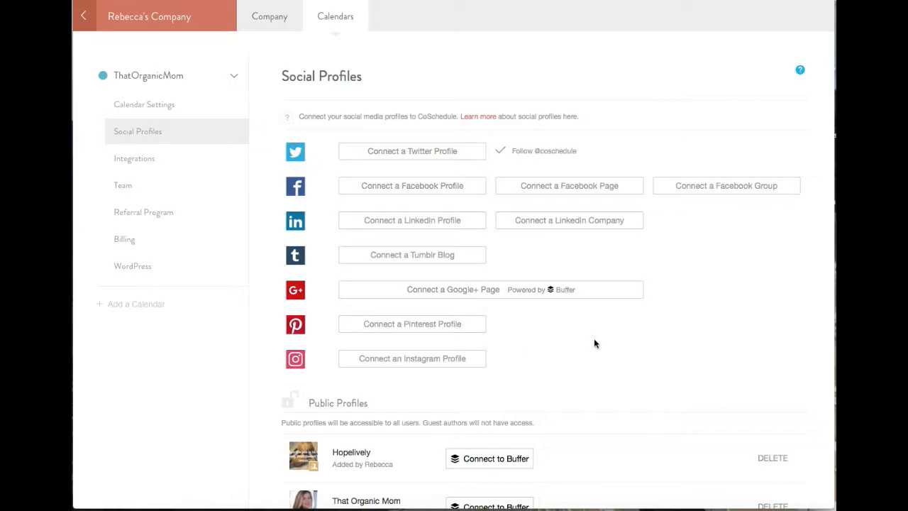
scroll(628, 340, "down", 3)
scroll(628, 340, "up", 3)
scroll(715, 315, "down", 2)
scroll(715, 315, "down", 1)
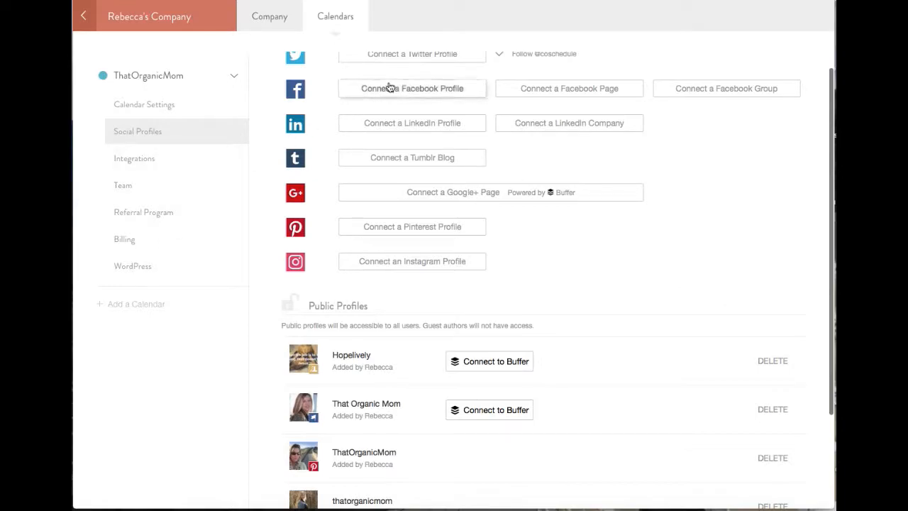
scroll(634, 308, "up", 3)
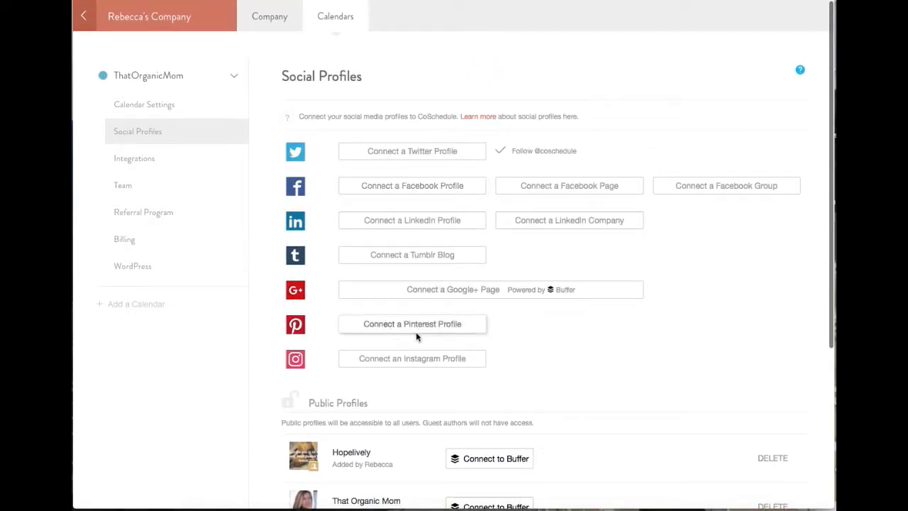
scroll(506, 348, "down", 2)
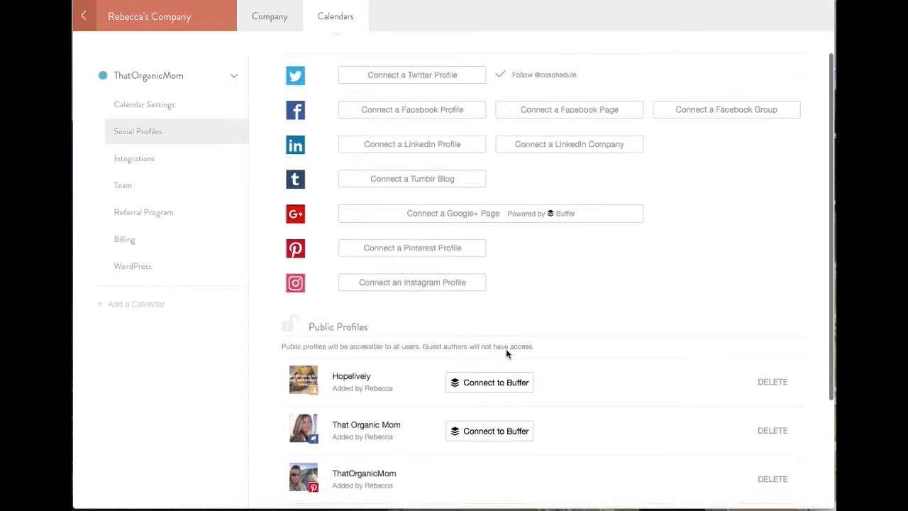
scroll(583, 374, "down", 3)
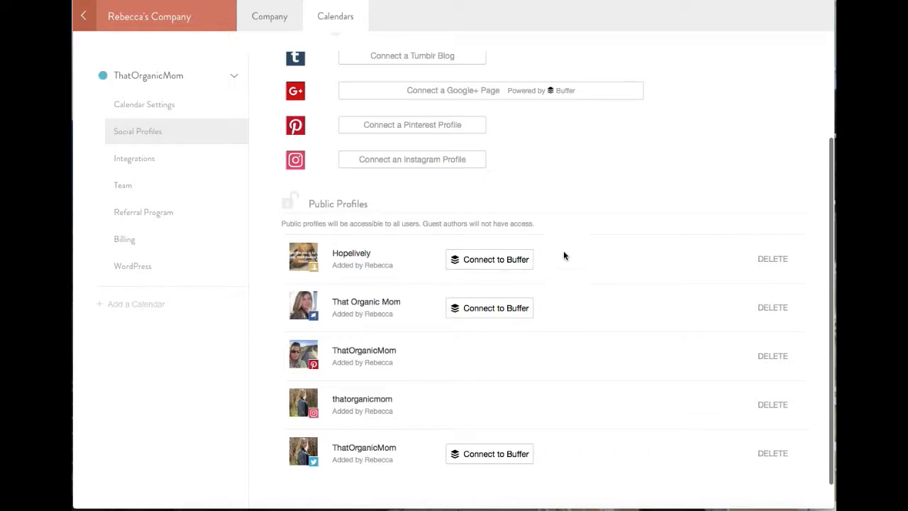
scroll(600, 192, "up", 1)
scroll(600, 192, "down", 2)
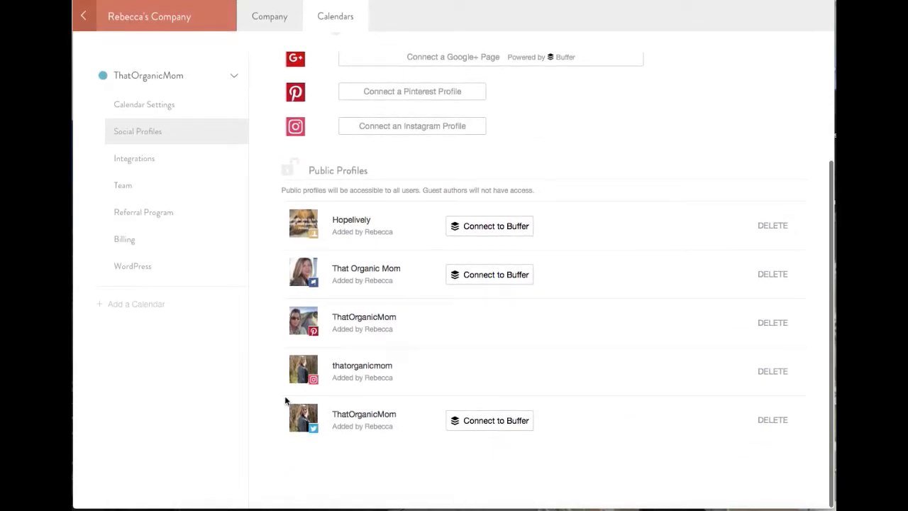
scroll(567, 402, "up", 5)
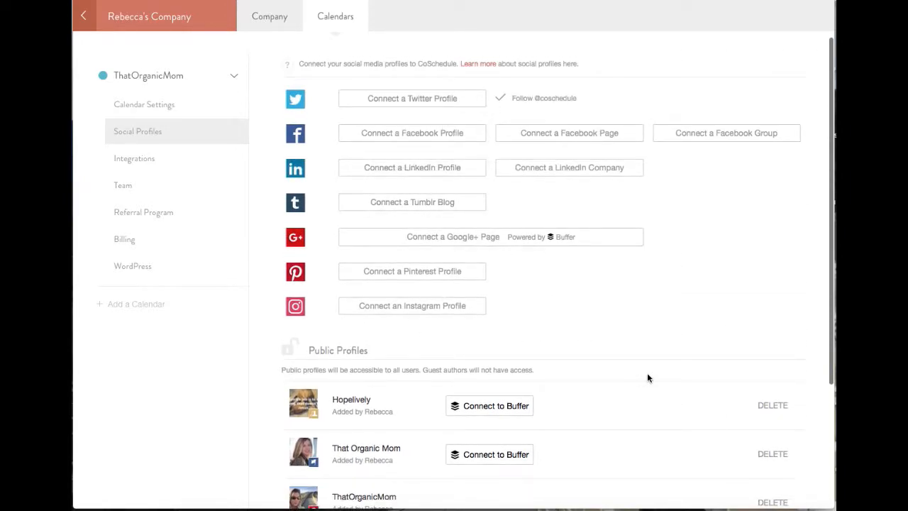
scroll(646, 377, "down", 3)
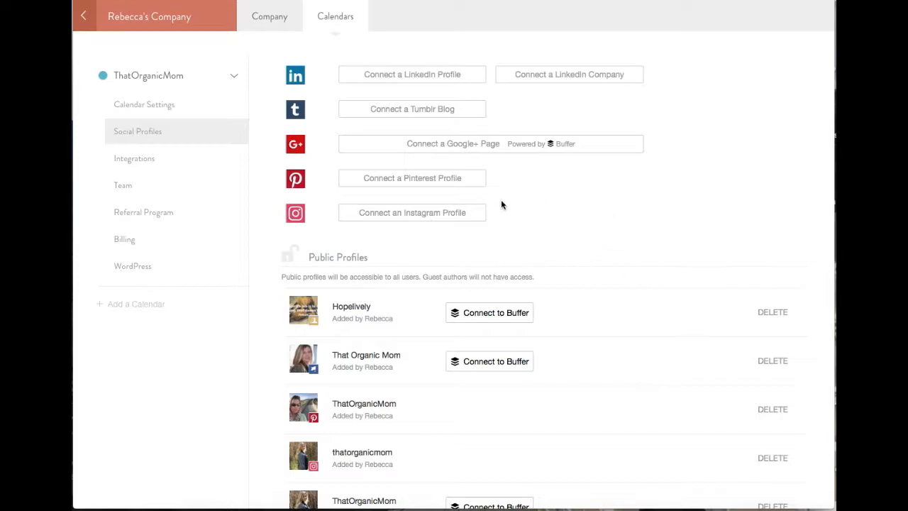
scroll(569, 258, "up", 3)
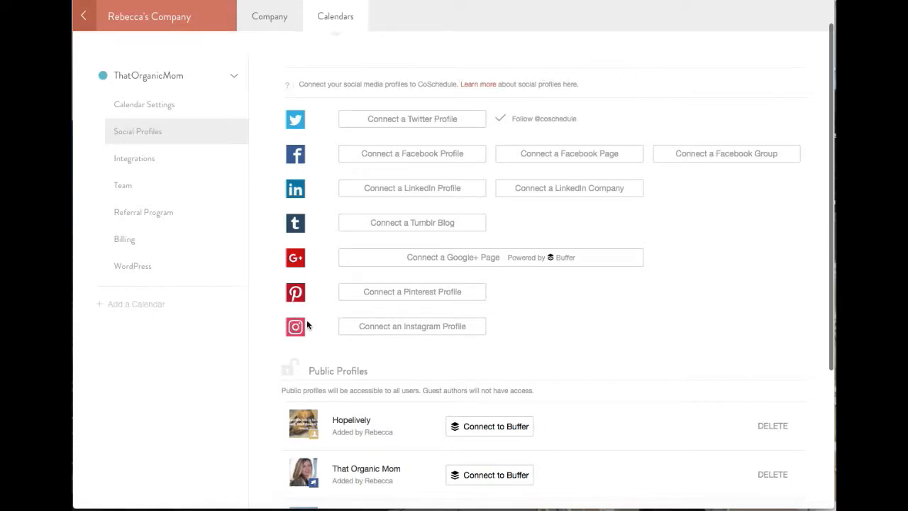
Step: Open the calendar's Integrations settings and examine the Mobile App, Headline Analyzer, Bitly and Google Calendar options
left_click(187, 156)
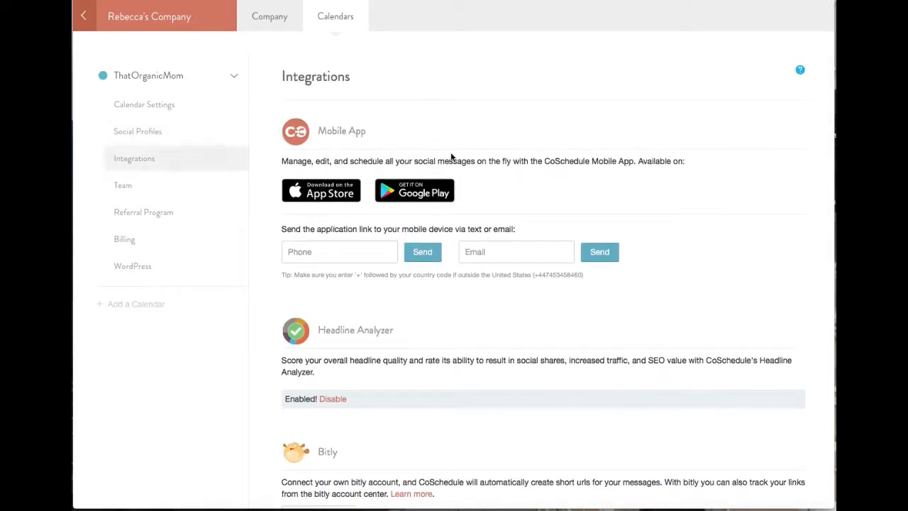
scroll(490, 130, "down", 2)
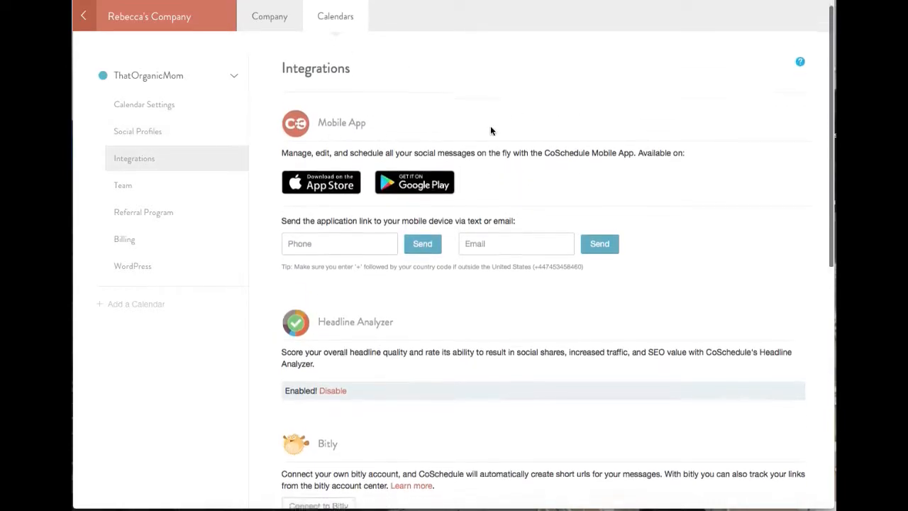
scroll(490, 131, "down", 2)
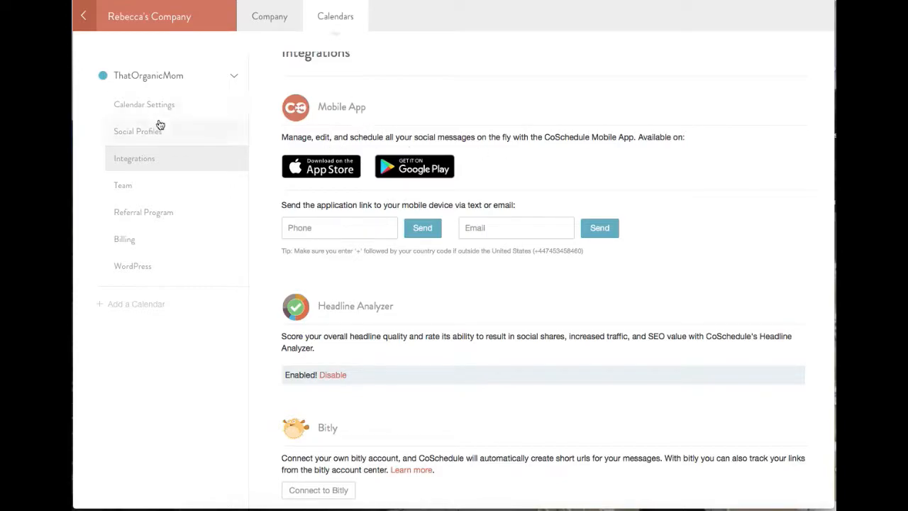
scroll(312, 222, "down", 5)
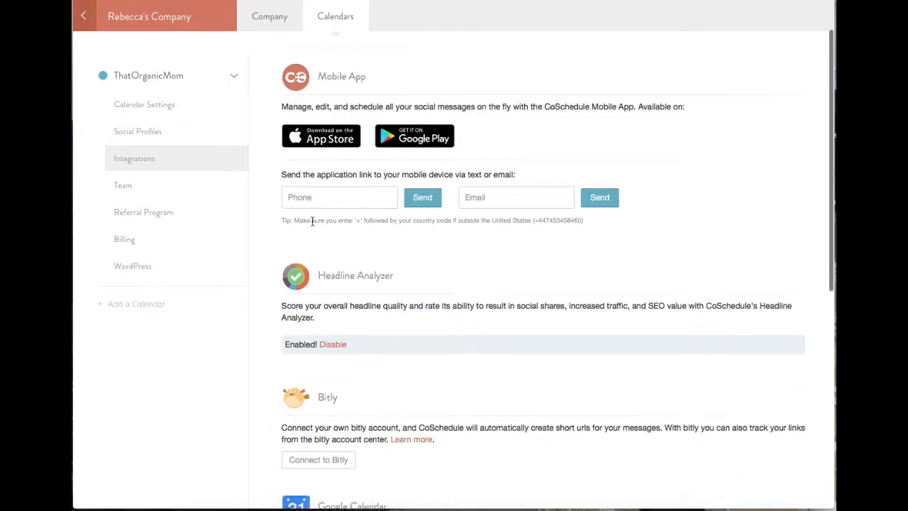
scroll(312, 221, "down", 2)
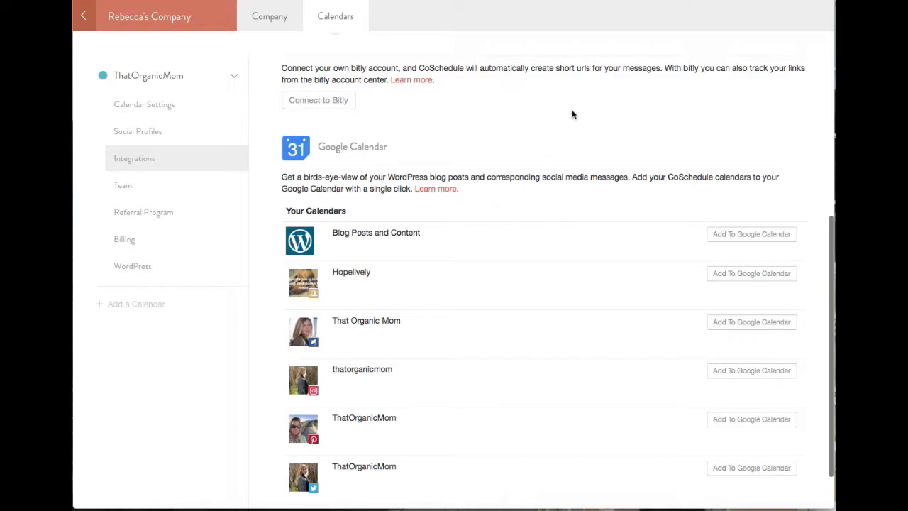
scroll(552, 169, "down", 1)
scroll(552, 171, "up", 5)
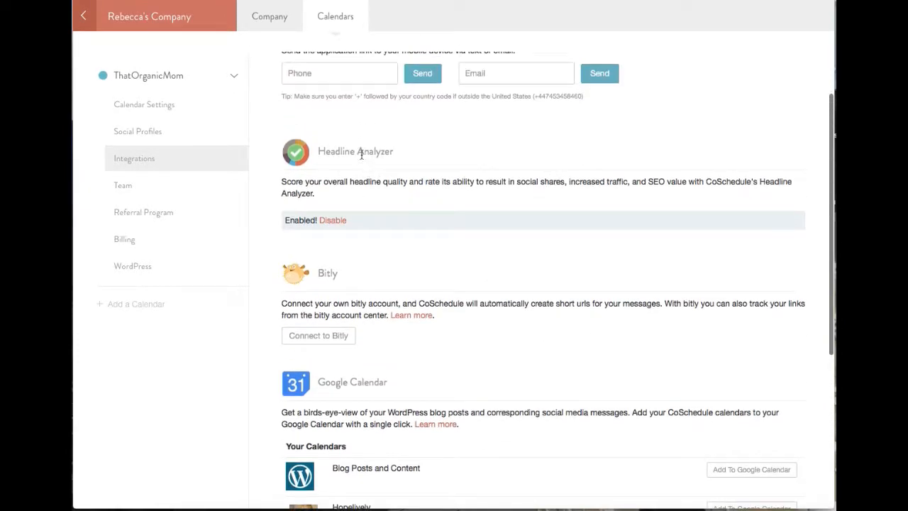
scroll(452, 170, "up", 2)
scroll(529, 114, "up", 2)
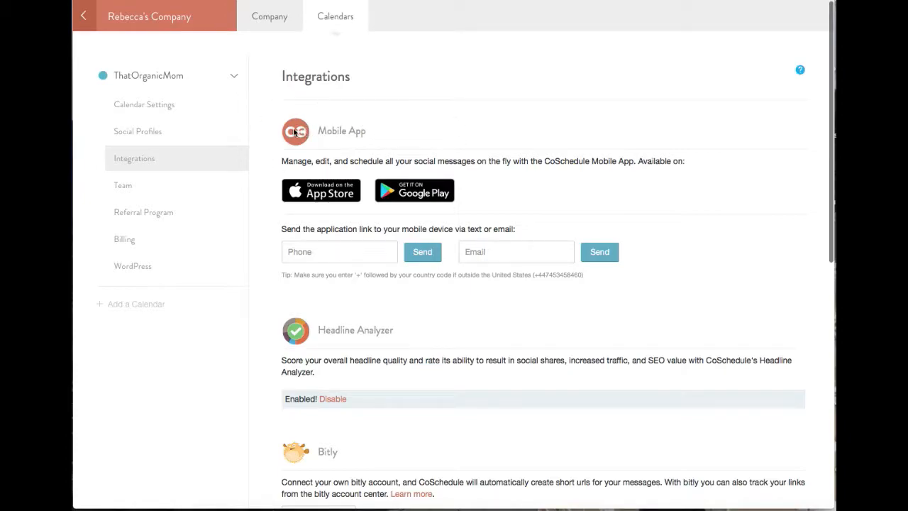
Step: Examine the calendar's Team settings including a member's role, then the Referral Program, Billing and WordPress settings
left_click(160, 185)
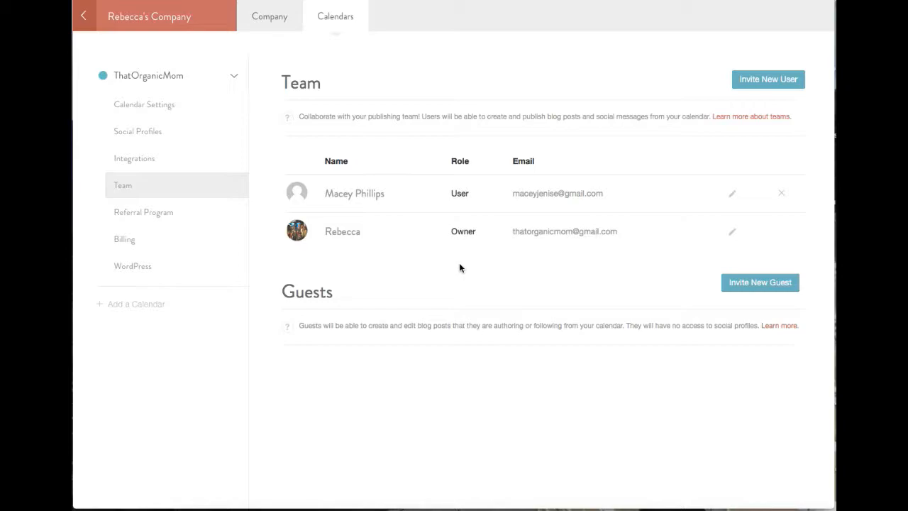
left_click(731, 194)
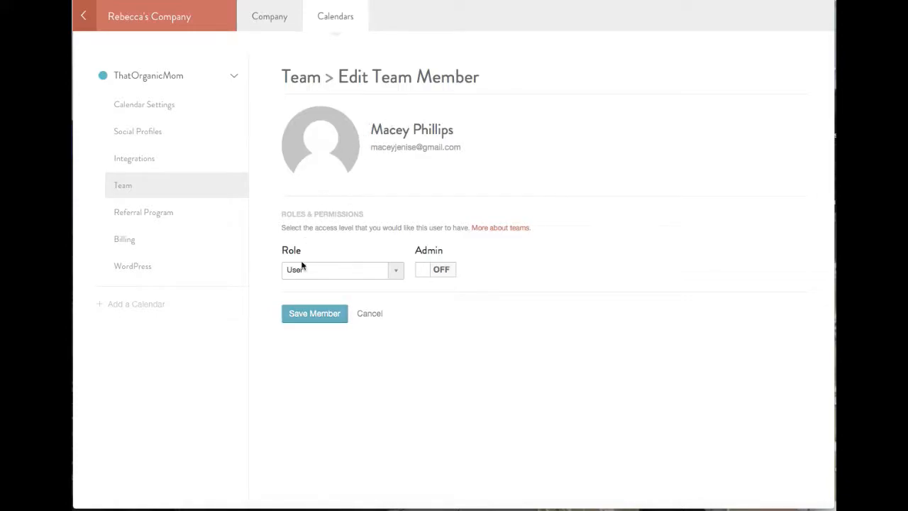
left_click(195, 221)
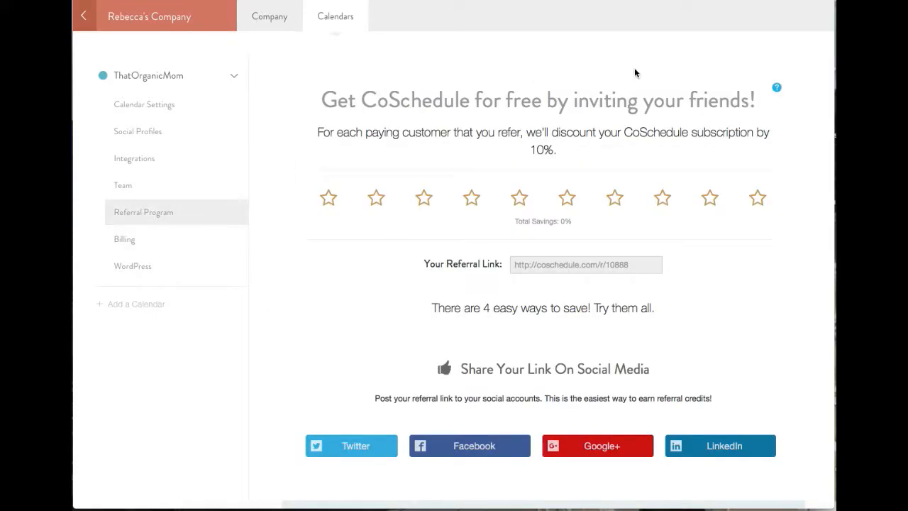
left_click(131, 245)
left_click(130, 265)
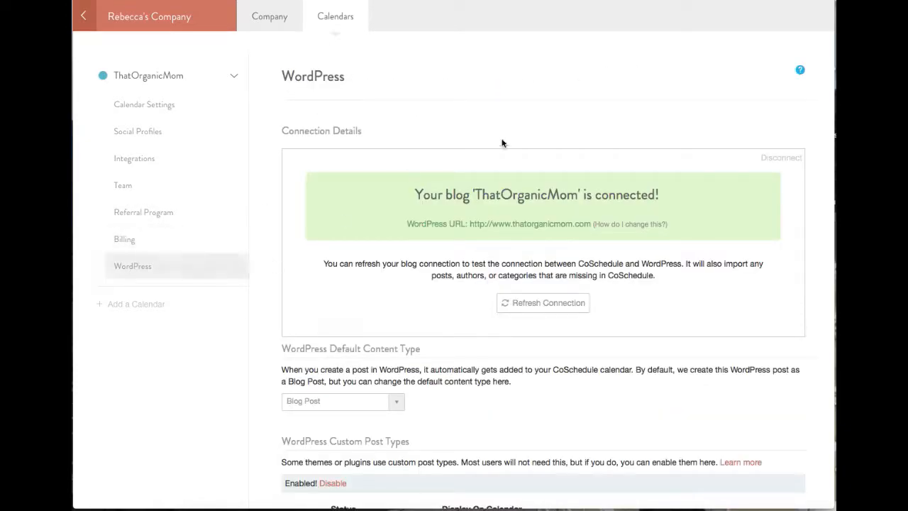
Step: Open the general Calendar Settings and change the calendar color to orange
left_click(147, 104)
scroll(431, 230, "down", 1)
scroll(430, 232, "up", 1)
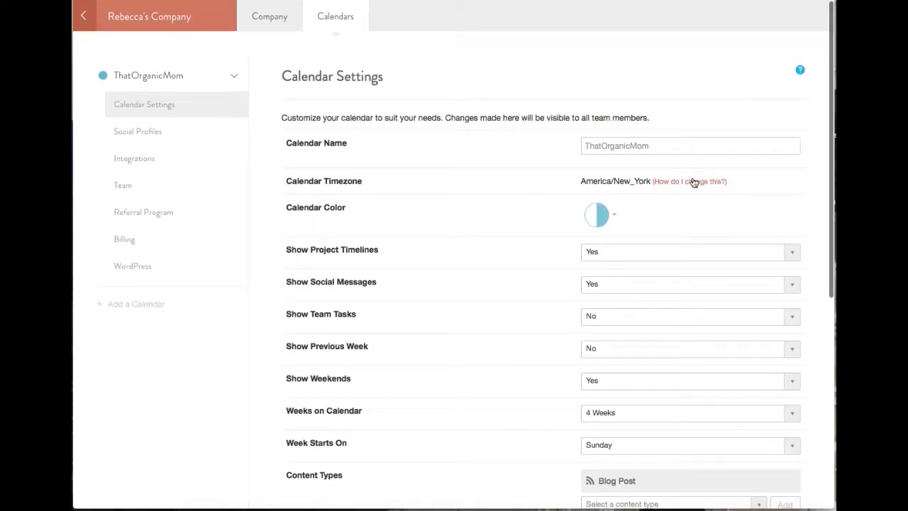
left_click(599, 214)
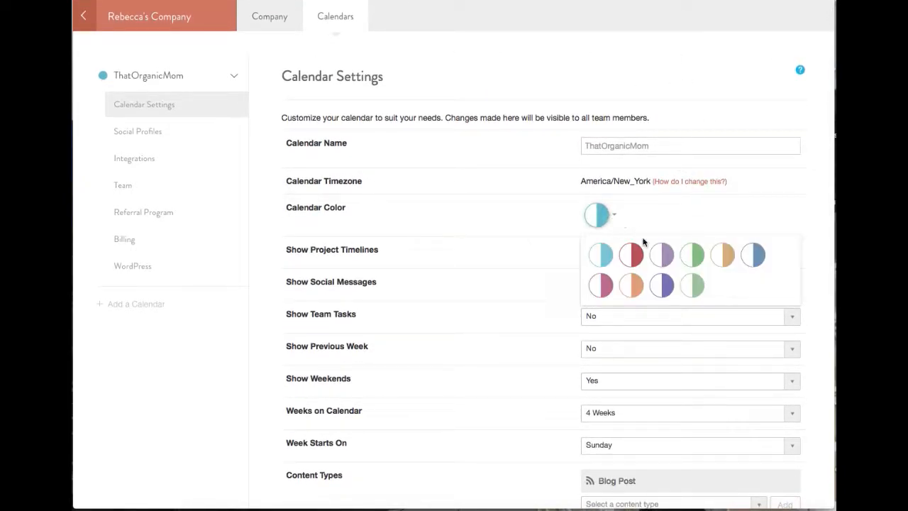
left_click(631, 285)
Step: Check the Show Project Timelines and Show Social Messages options in the calendar settings without changing them
scroll(479, 283, "down", 3)
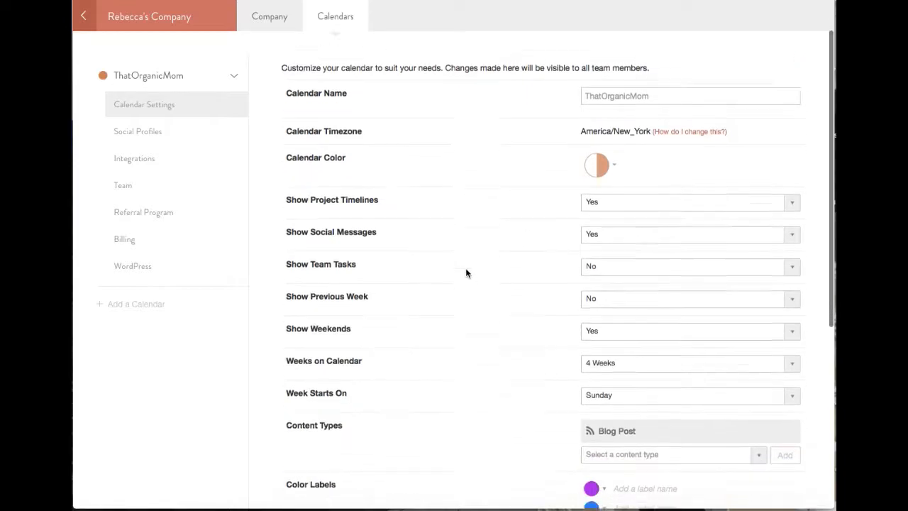
left_click(791, 122)
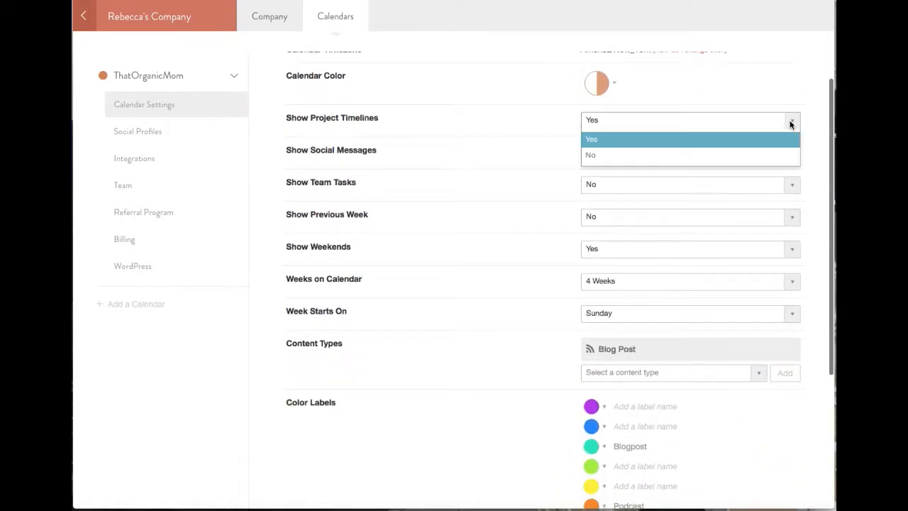
left_click(791, 124)
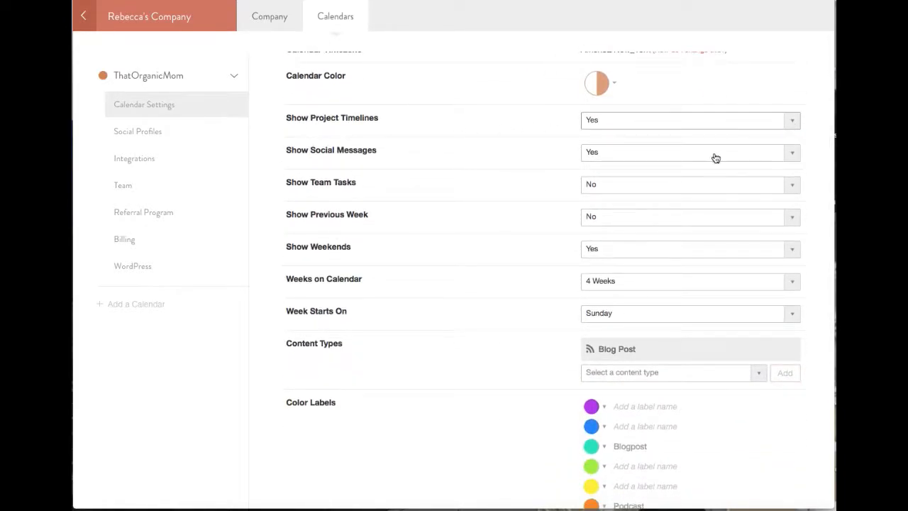
left_click(792, 155)
left_click(791, 151)
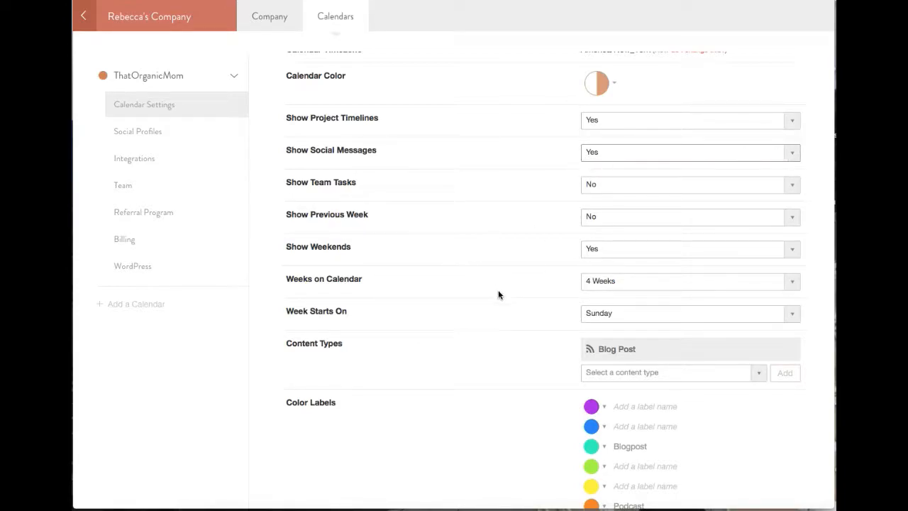
Step: Set the calendar week to start on Monday, check the color labels, and return to the calendar
scroll(530, 370, "down", 3)
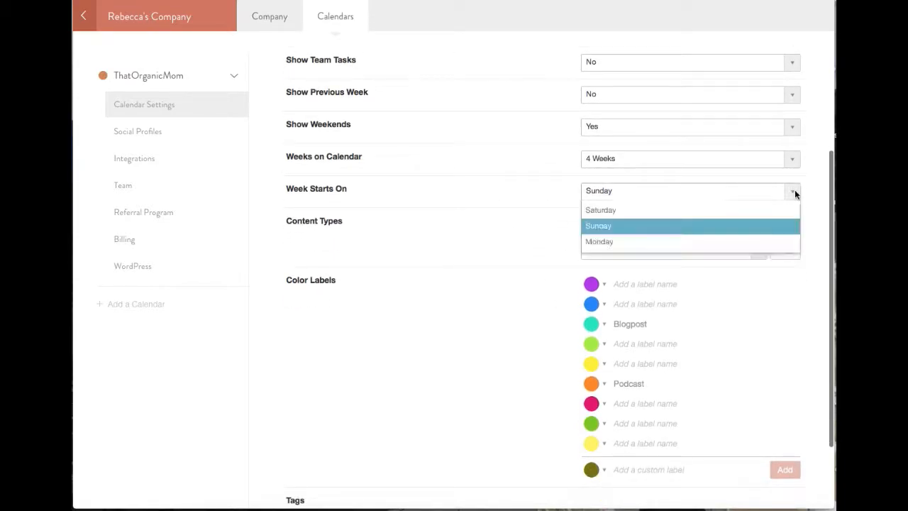
left_click(633, 241)
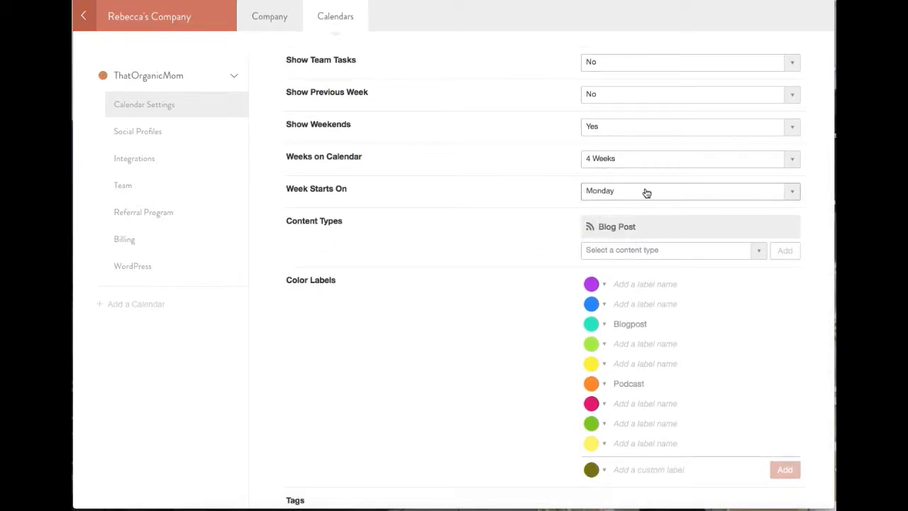
scroll(427, 261, "down", 3)
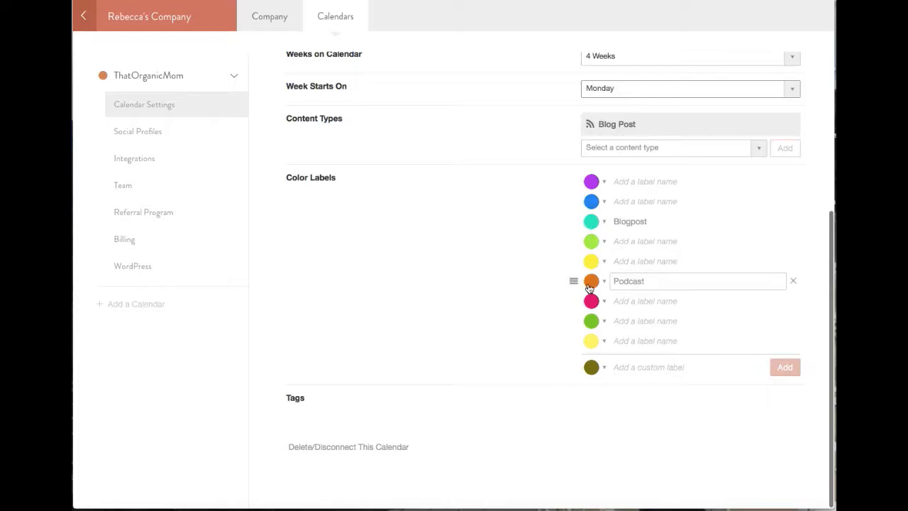
left_click(83, 17)
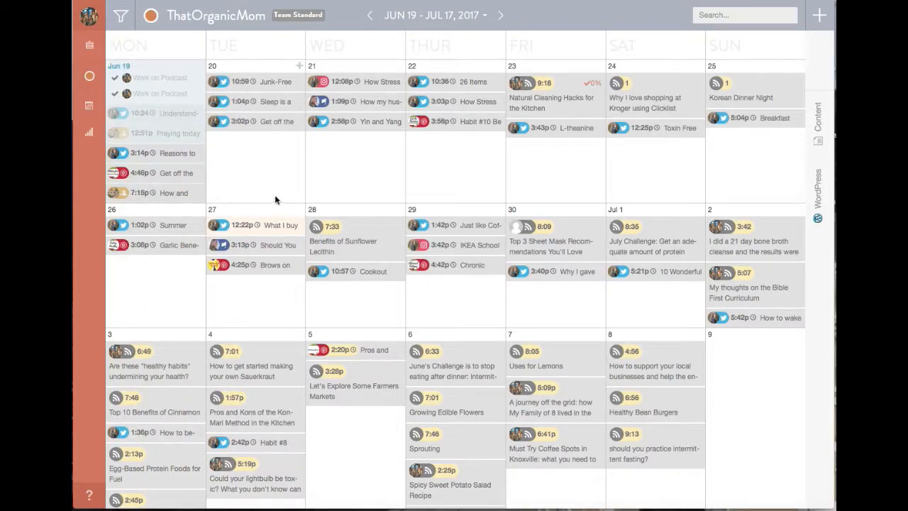
Step: Open the calendar filters, check the Label filter, and filter the calendar by the Blog Post type
left_click(121, 17)
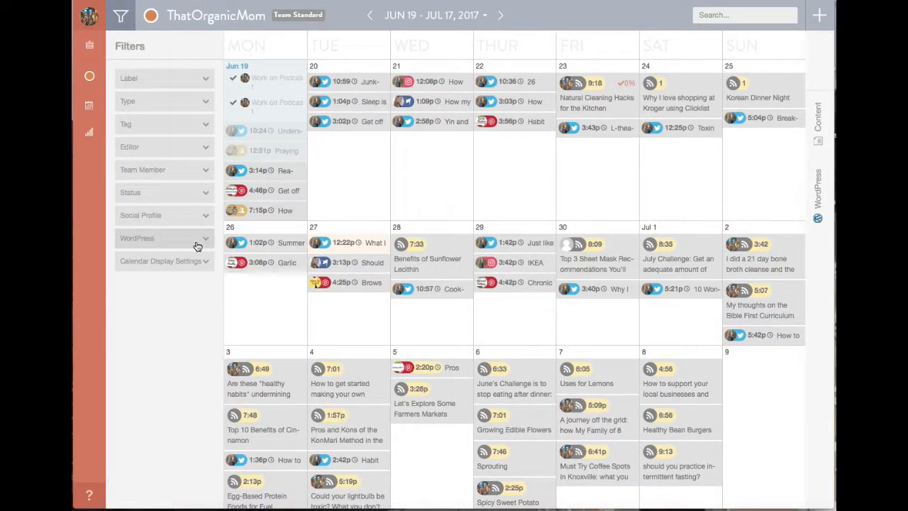
left_click(198, 82)
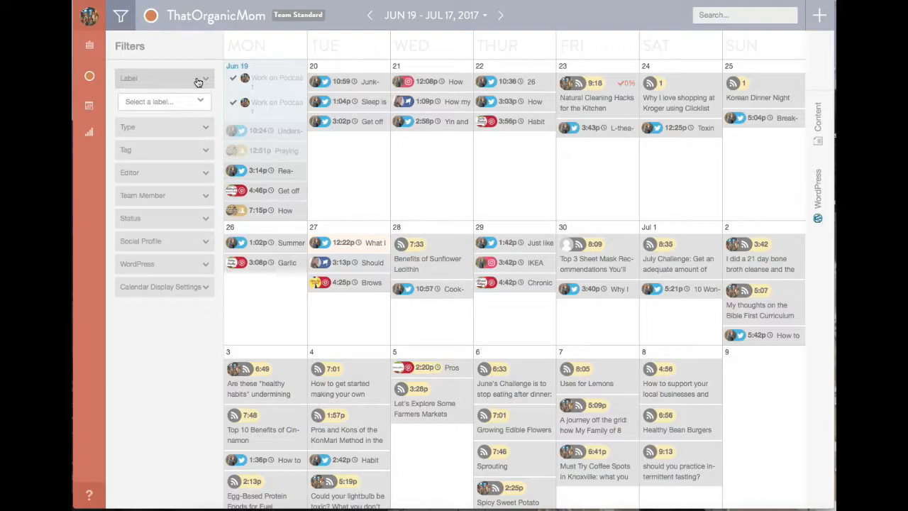
left_click(201, 80)
left_click(206, 100)
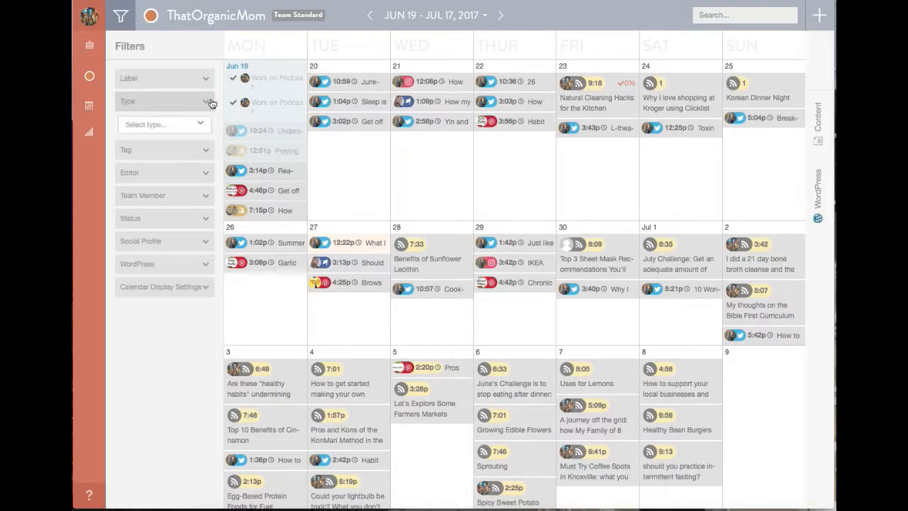
left_click(183, 128)
left_click(151, 141)
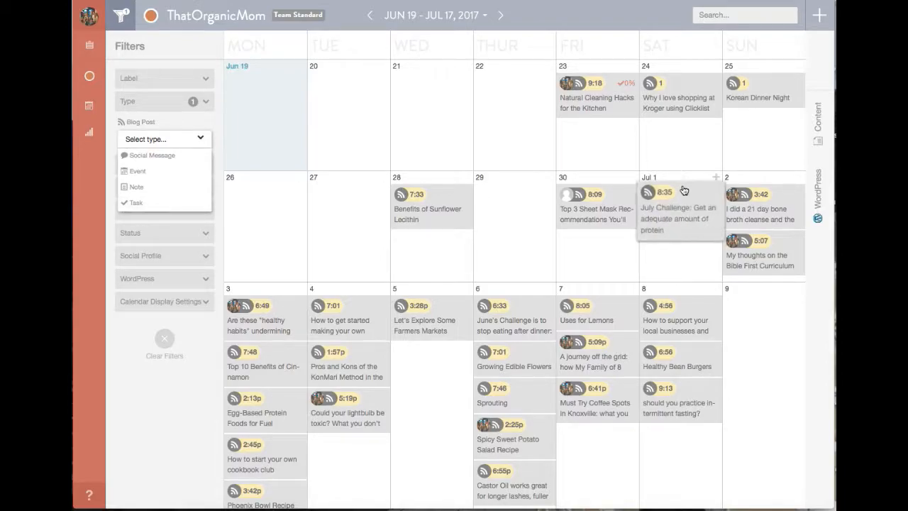
Step: Add the Social Message and Task types to the calendar's type filter
left_click(184, 148)
left_click(185, 148)
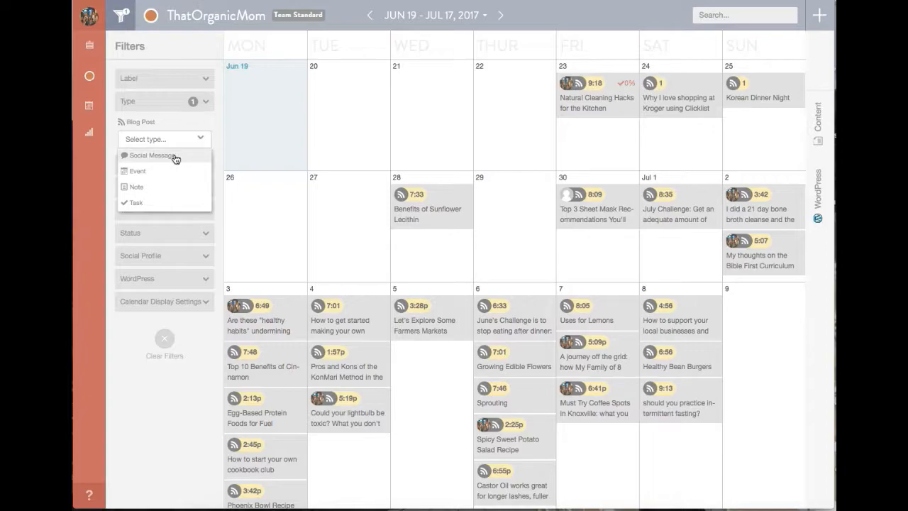
left_click(175, 155)
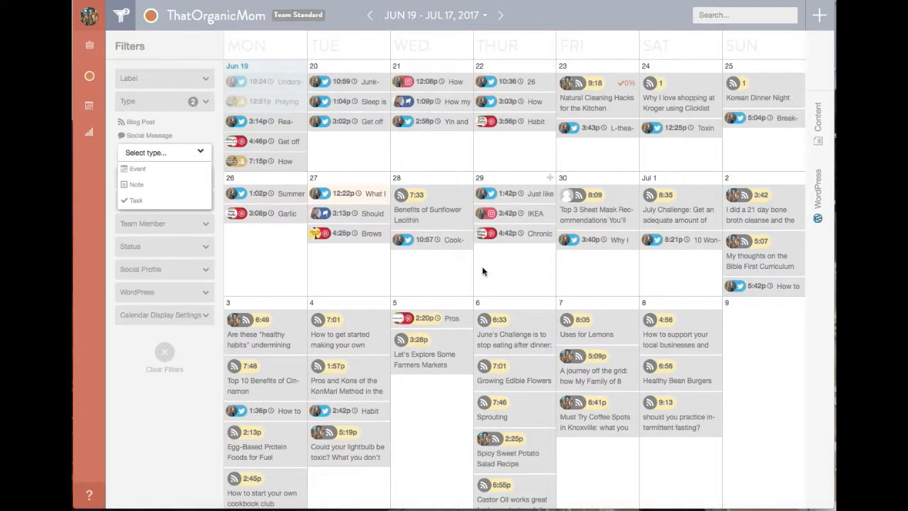
scroll(146, 200, "down", 1)
scroll(147, 201, "up", 1)
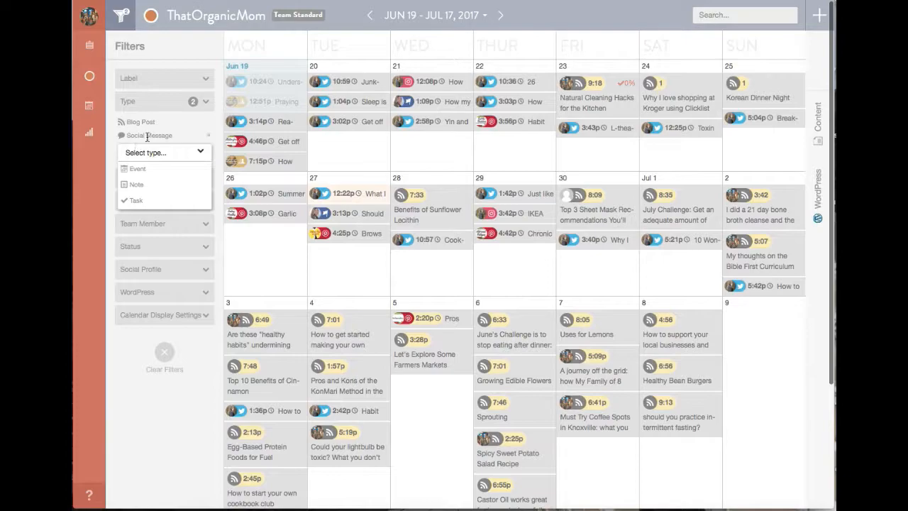
left_click(141, 201)
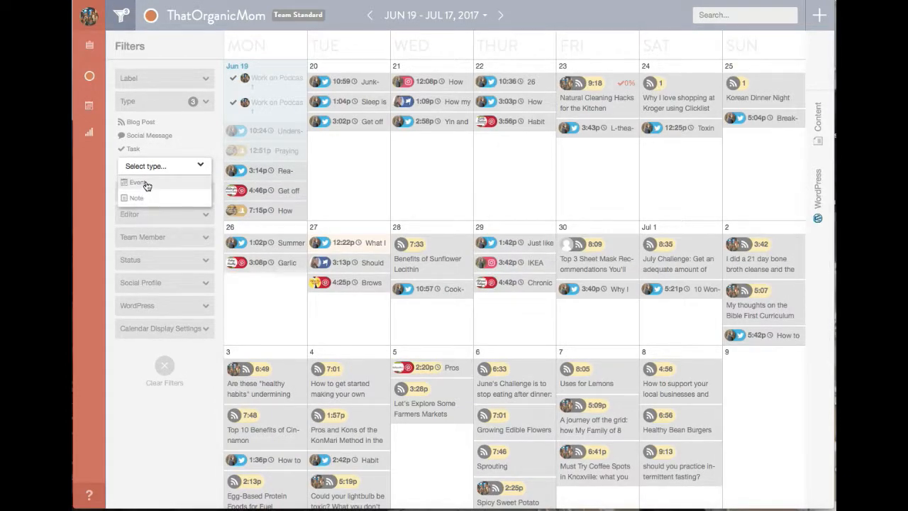
Step: Narrow the type filter to tasks only, then replace it with Social Message alone
left_click(210, 136)
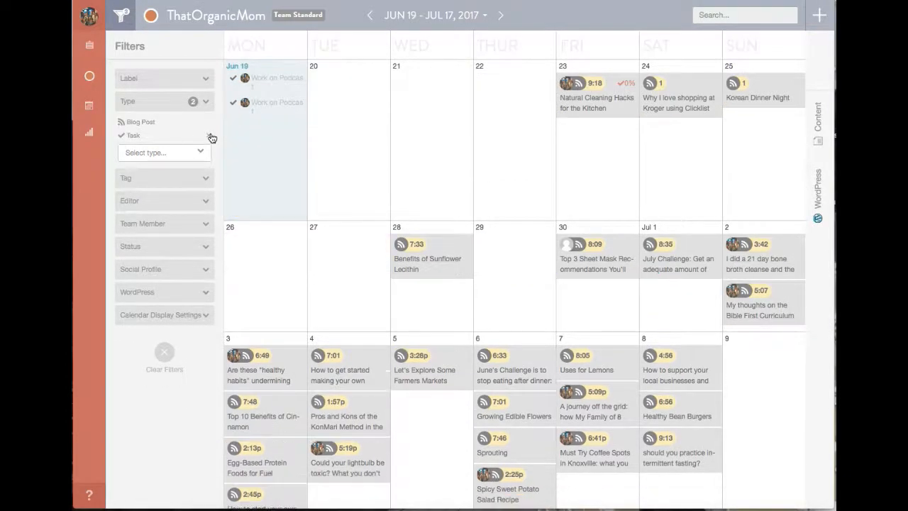
left_click(208, 126)
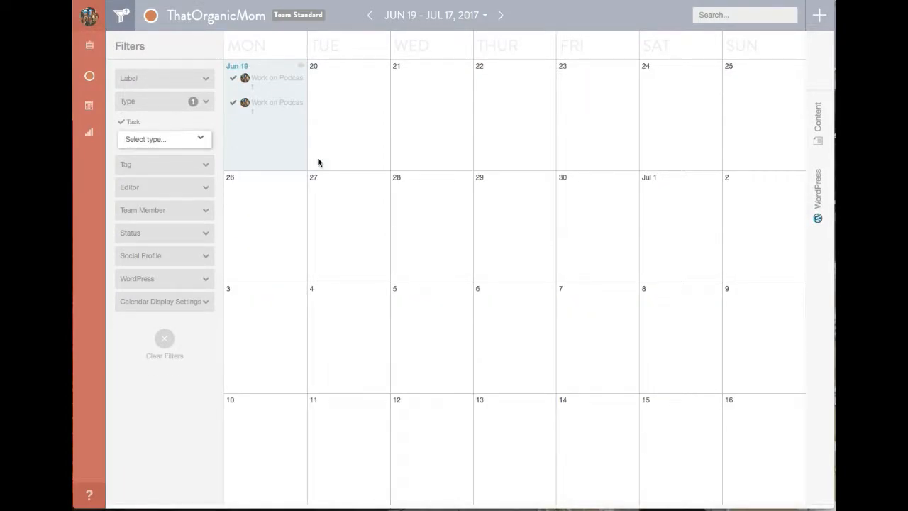
left_click(195, 139)
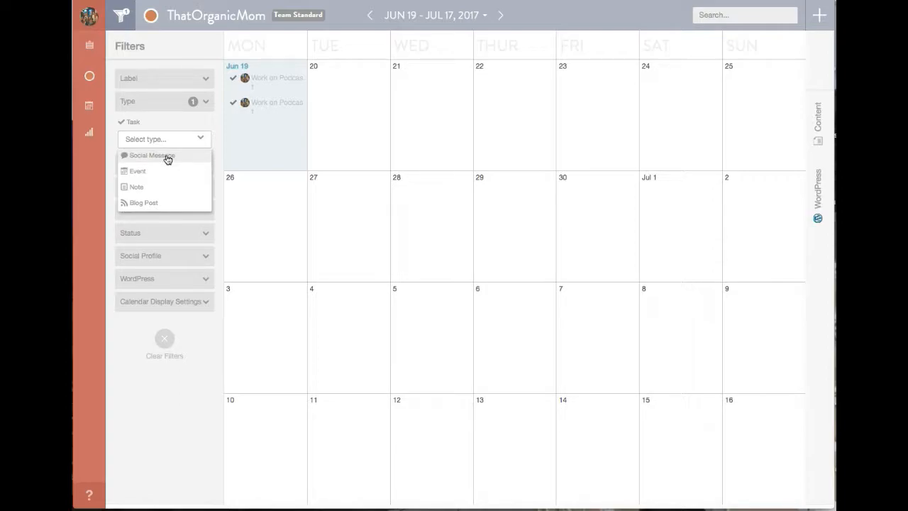
left_click(167, 158)
left_click(208, 126)
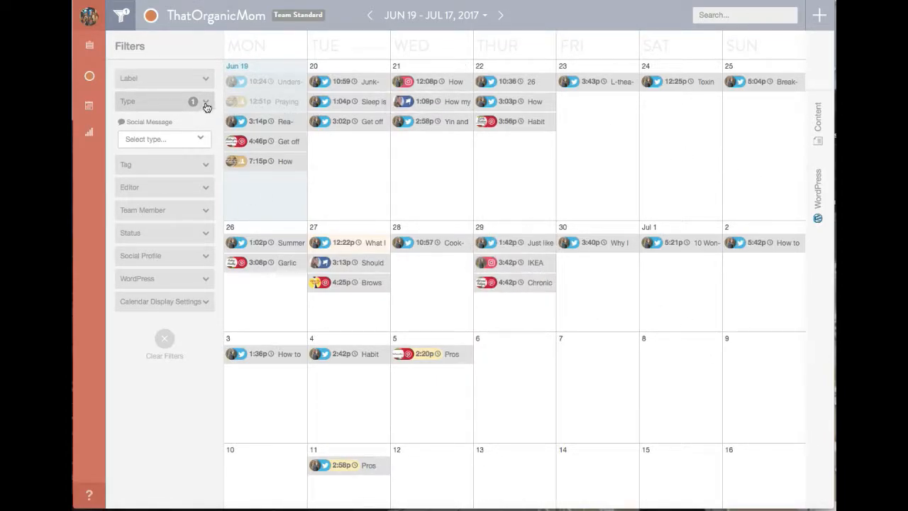
left_click(206, 104)
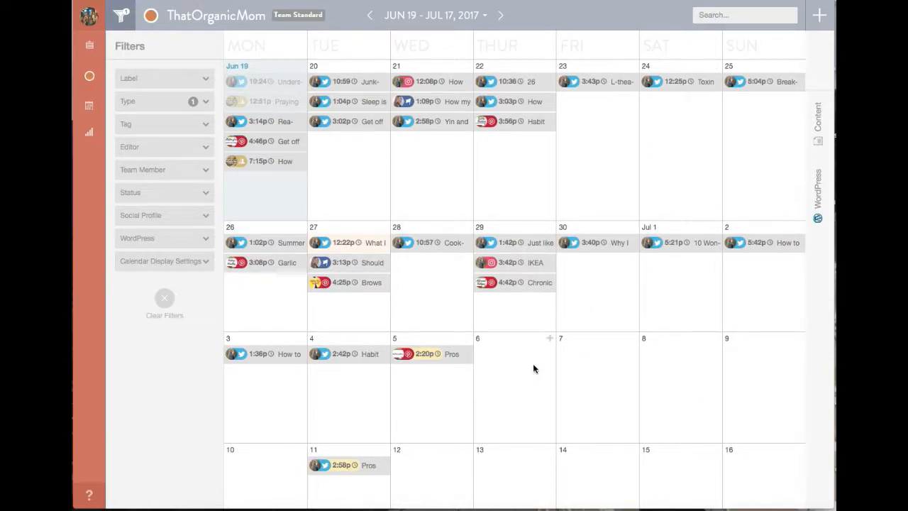
left_click(551, 340)
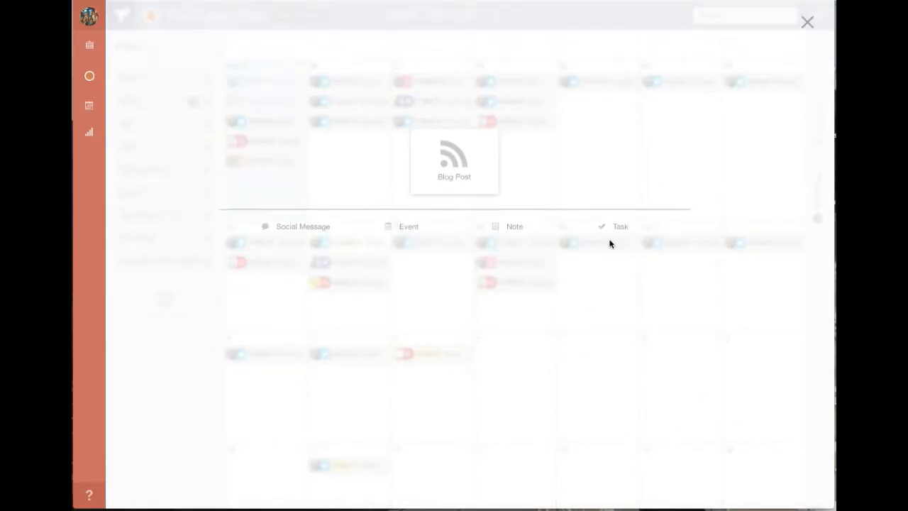
left_click(310, 227)
left_click(437, 111)
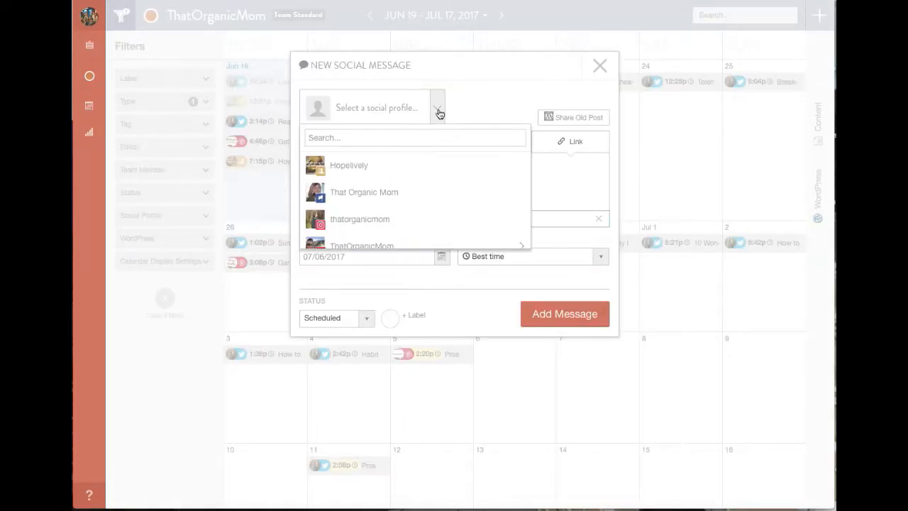
left_click(530, 76)
left_click(599, 65)
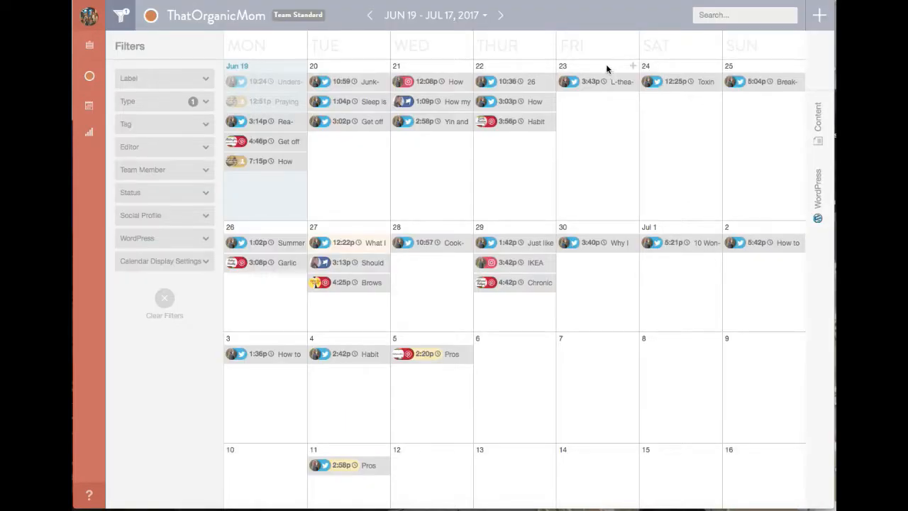
Step: Remove the Social Message type from the filter and check the Tag filter's choices
left_click(197, 105)
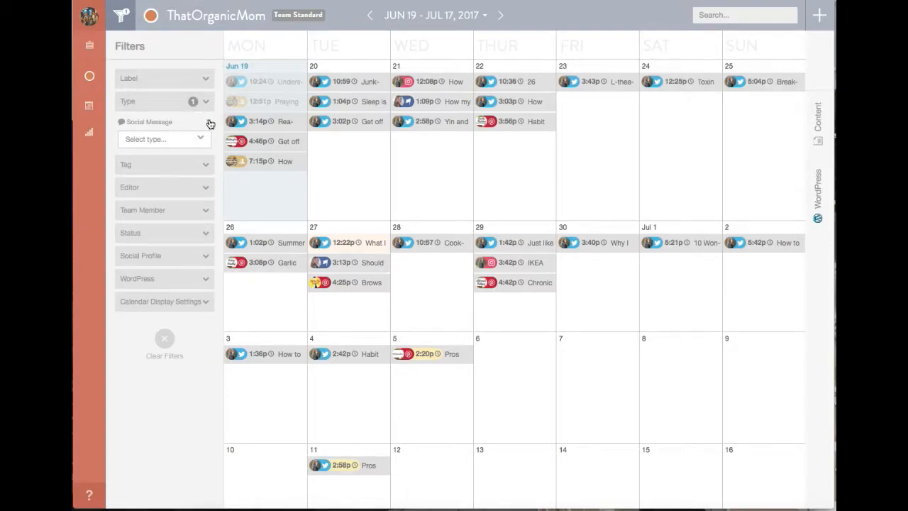
left_click(209, 124)
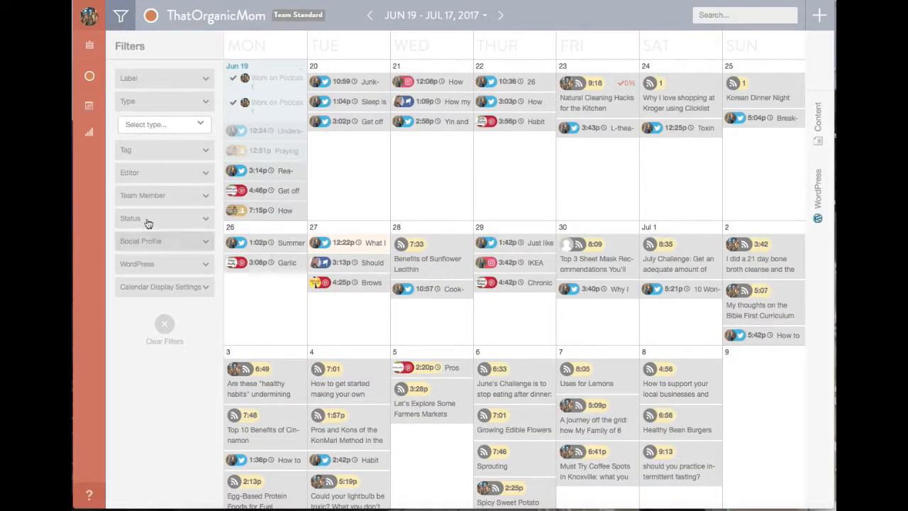
left_click(202, 150)
left_click(197, 148)
left_click(196, 148)
Step: Check the Editor filter, then filter the calendar by the team member who has a profile photo
left_click(207, 176)
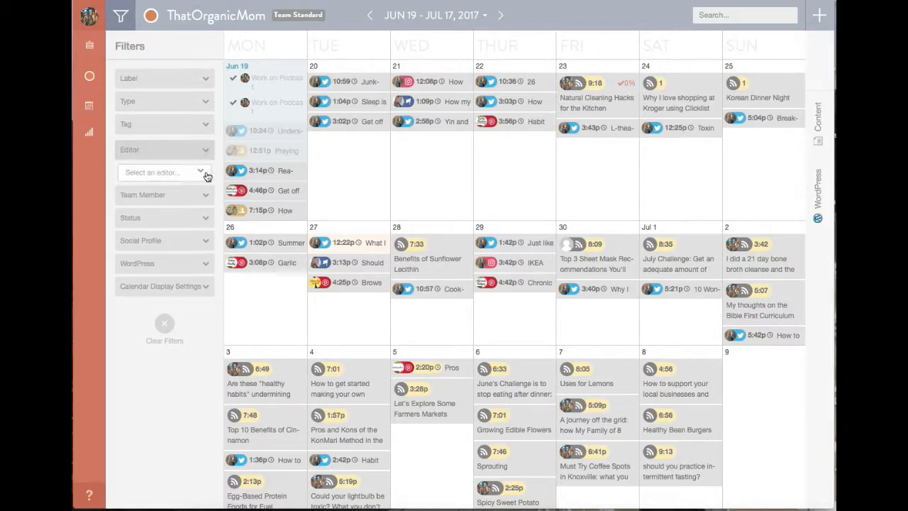
left_click(204, 150)
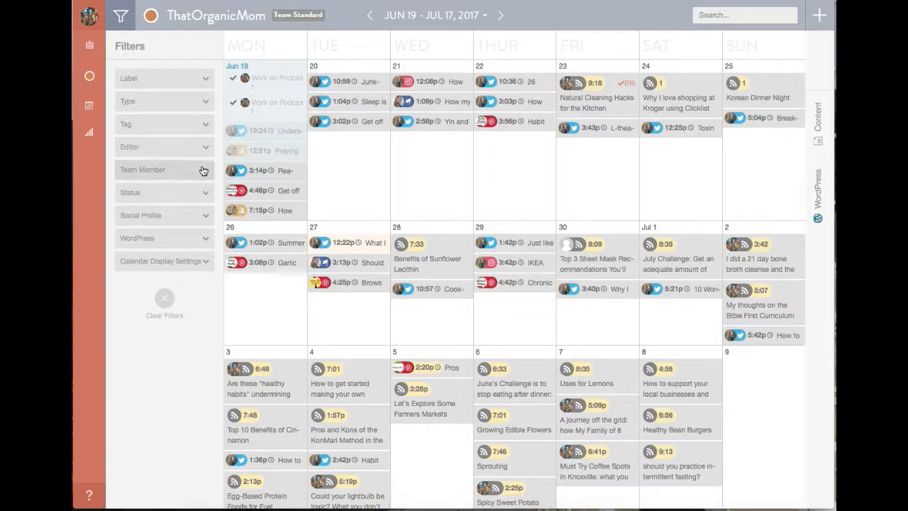
left_click(203, 170)
left_click(196, 193)
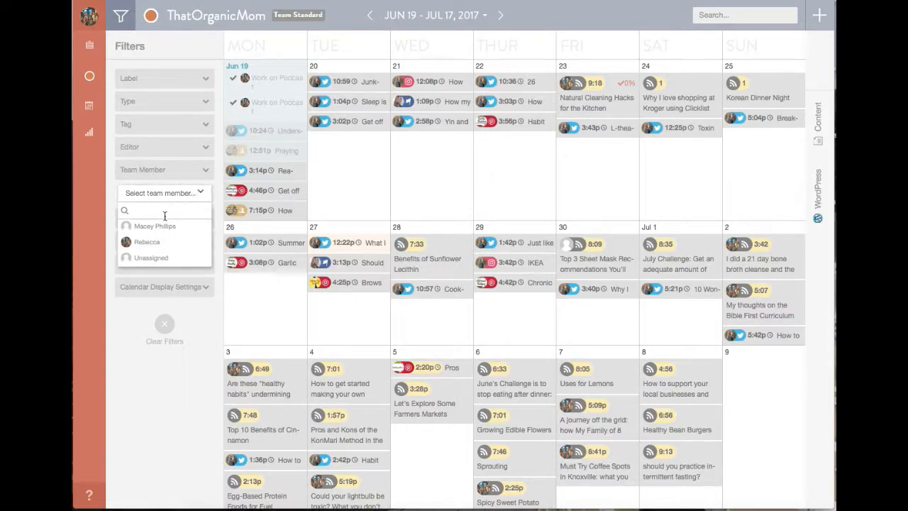
left_click(164, 242)
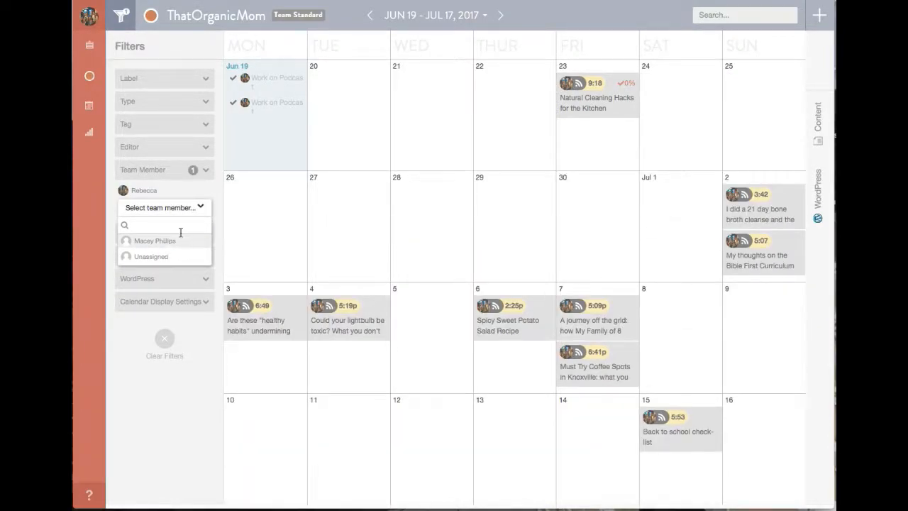
Step: Add the second named team member to the calendar's Team Member filter
left_click(199, 209)
left_click(194, 209)
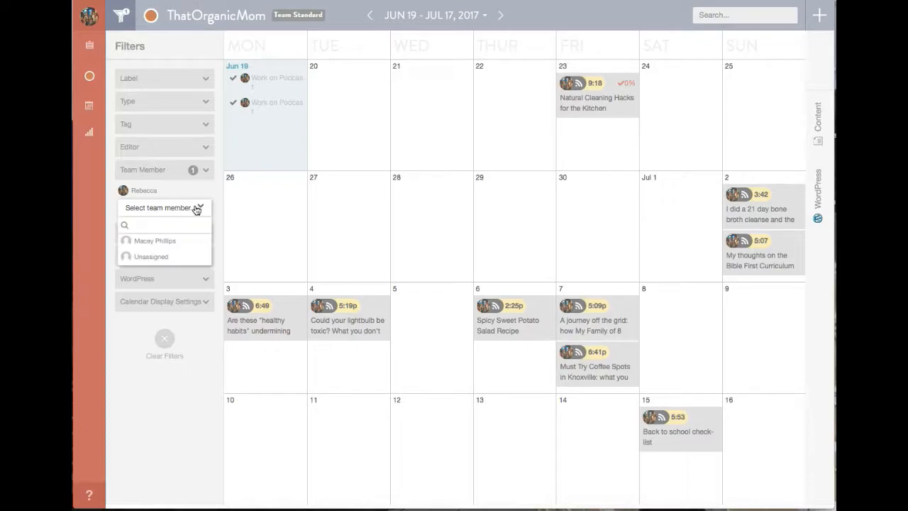
left_click(168, 241)
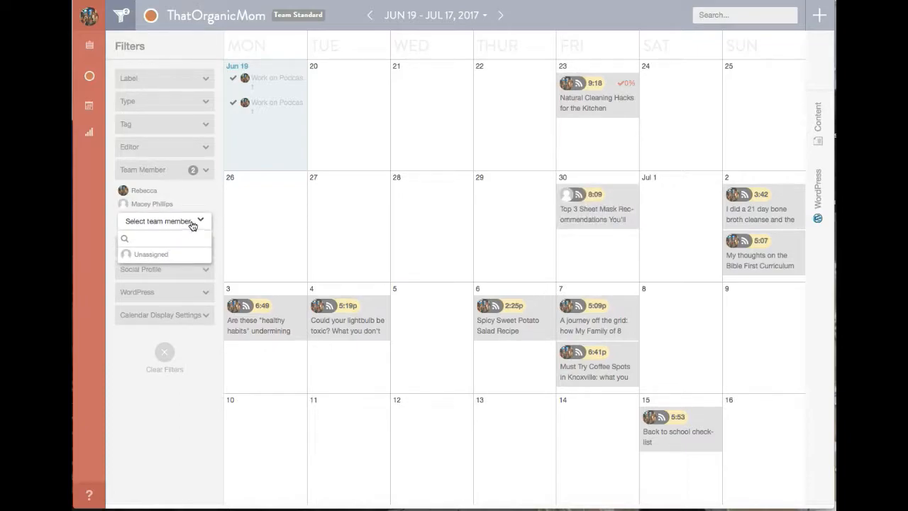
Step: Narrow the Team Member filter to the second member, add the first one back, and remove both from the filter
left_click(209, 191)
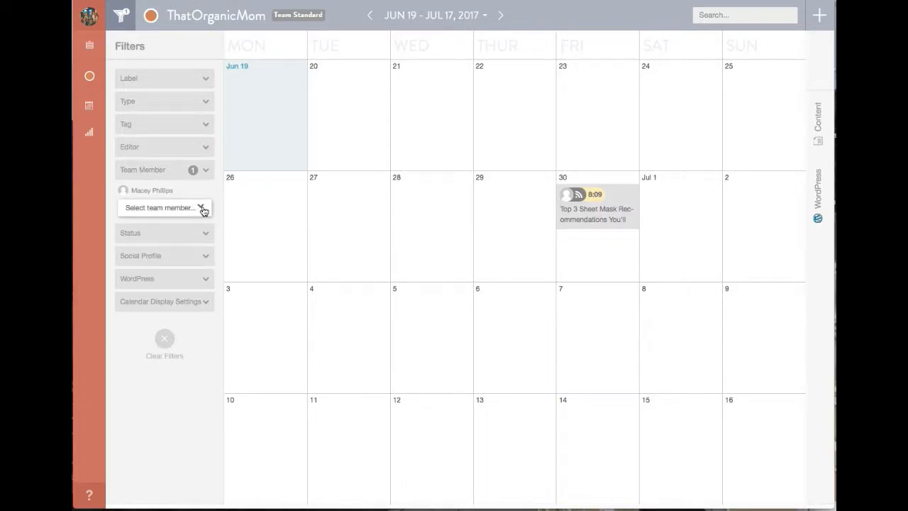
left_click(202, 209)
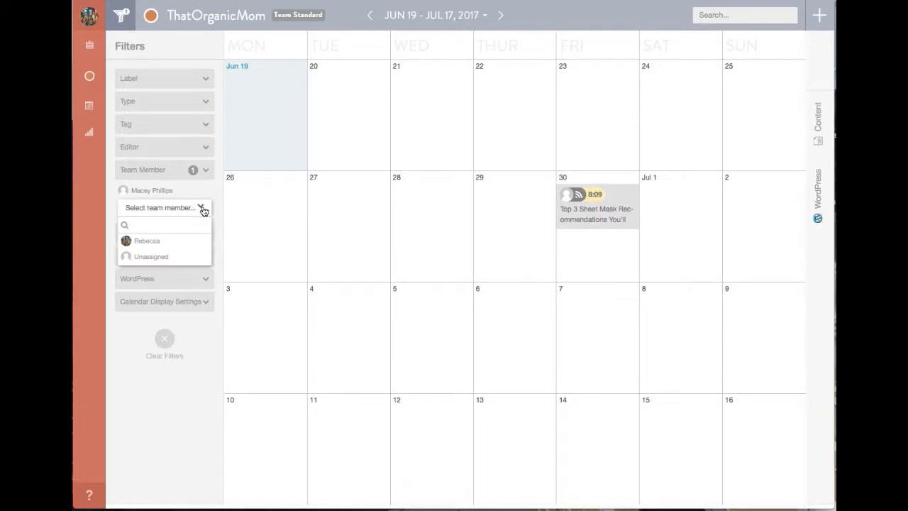
left_click(177, 241)
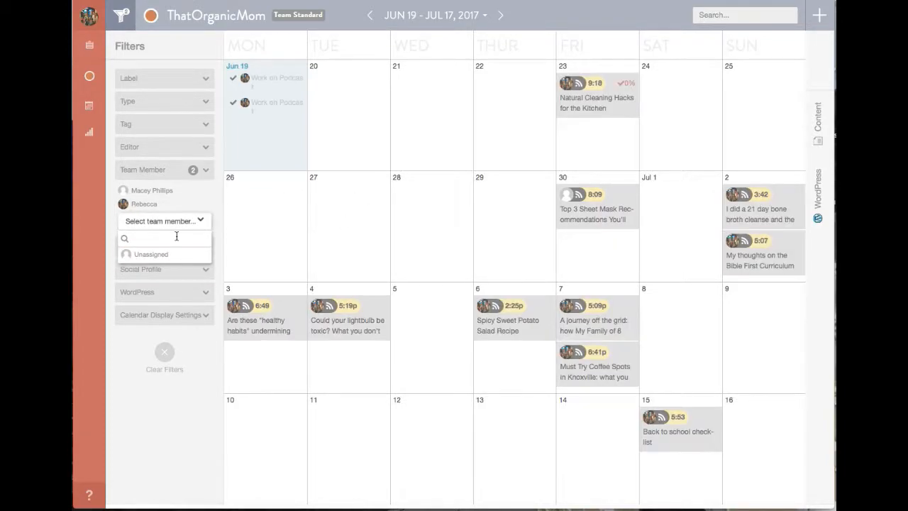
left_click(252, 224)
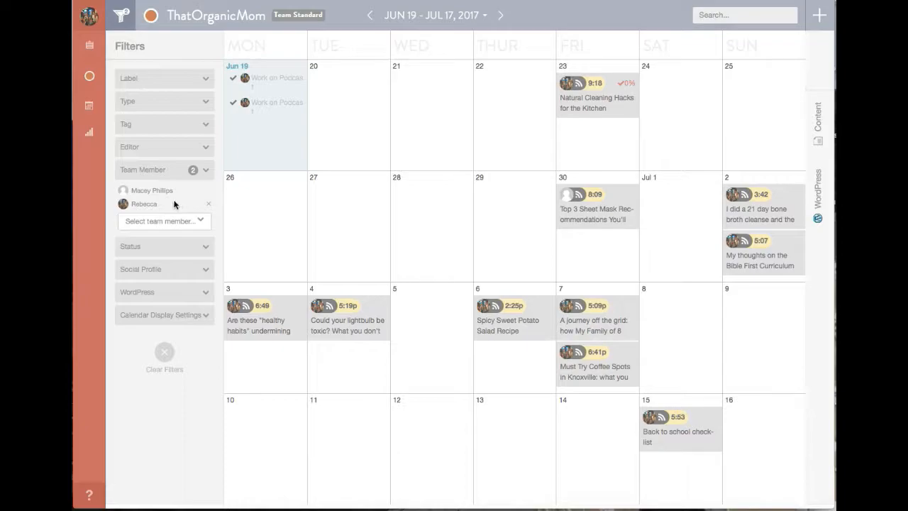
left_click(210, 191)
left_click(210, 191)
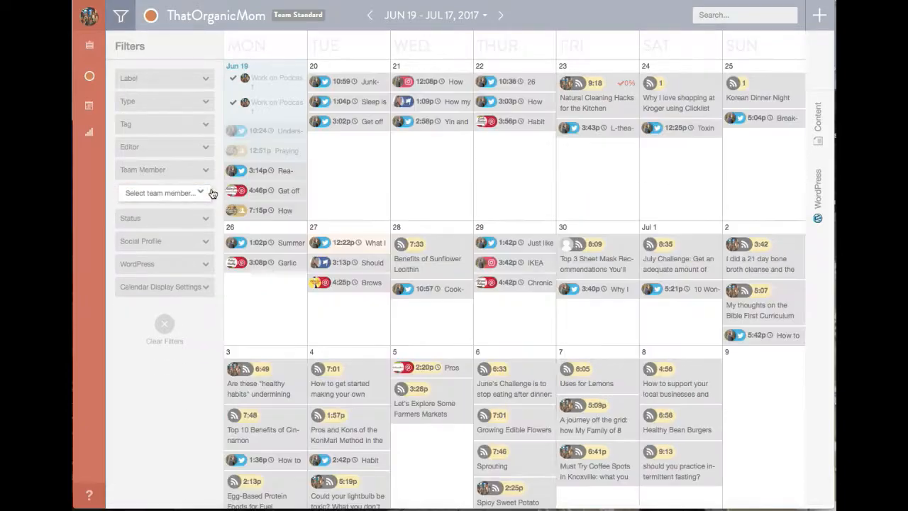
Step: Check the choices in the Status filter and collapse it without picking any
left_click(202, 218)
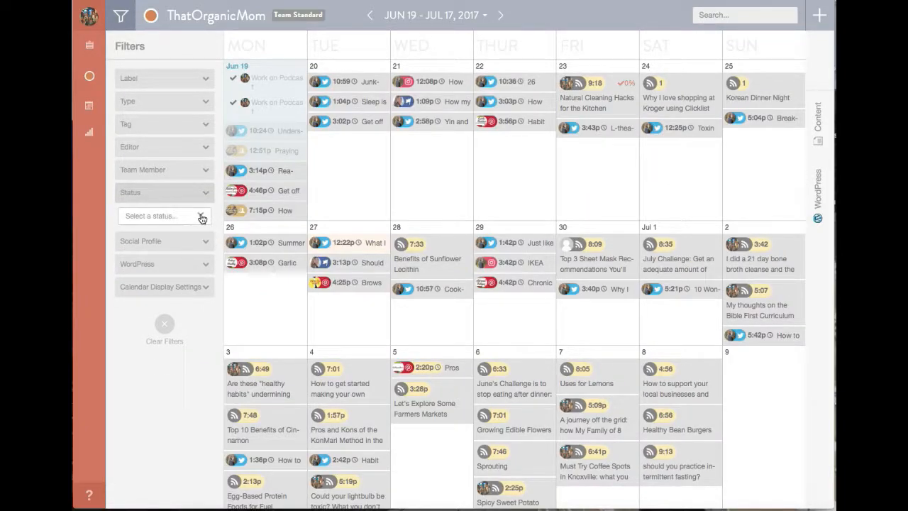
left_click(198, 216)
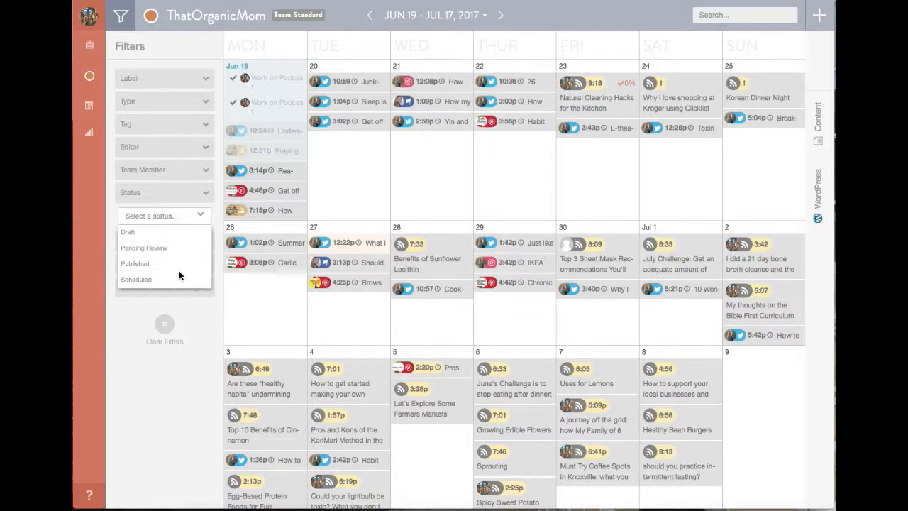
left_click(192, 217)
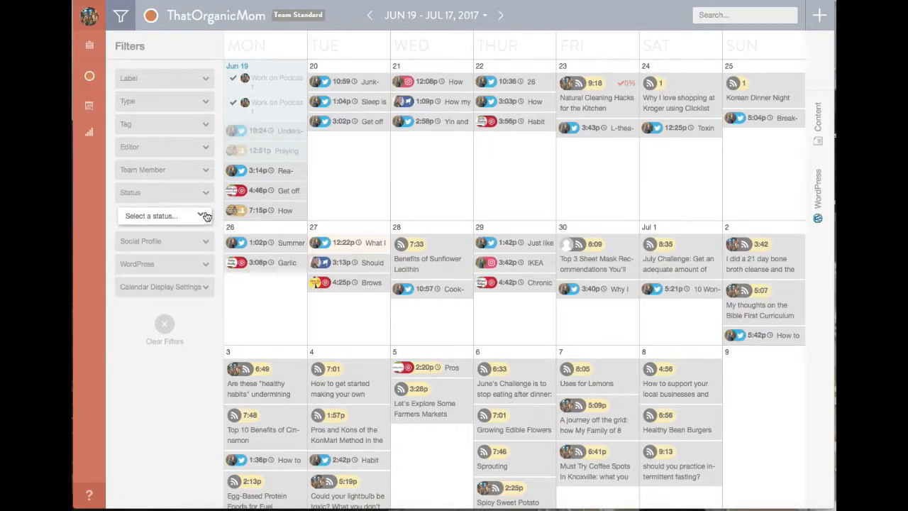
left_click(199, 211)
left_click(193, 196)
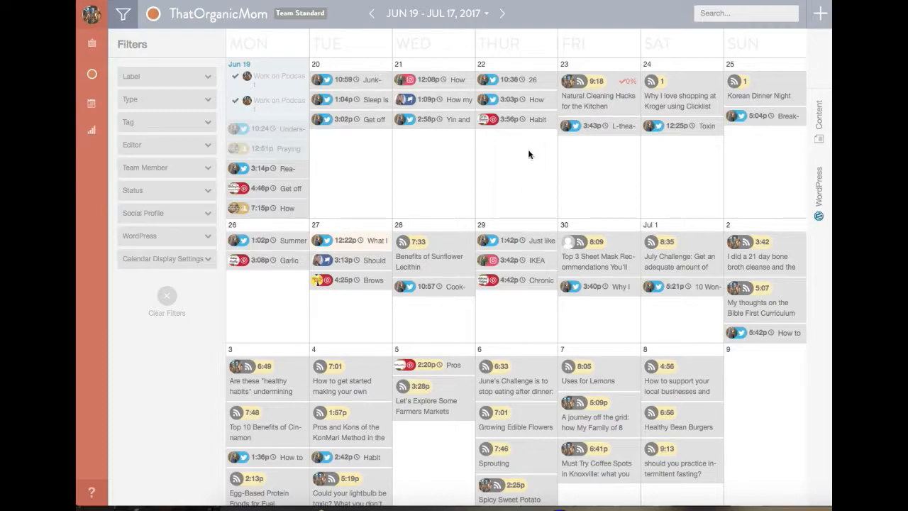
Step: Create a blog post on July 9 titled "How to lose weight in 5 easy steps"
scroll(431, 178, "down", 2)
scroll(431, 178, "up", 2)
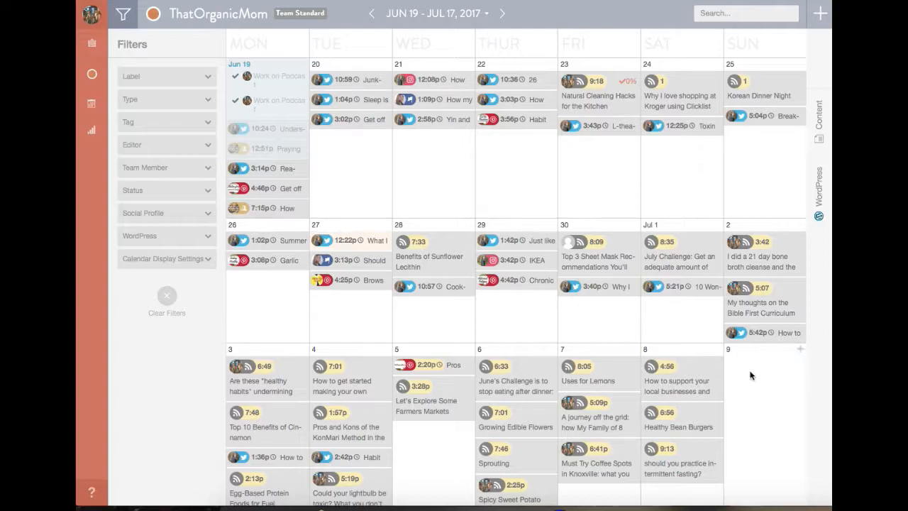
scroll(754, 373, "down", 5)
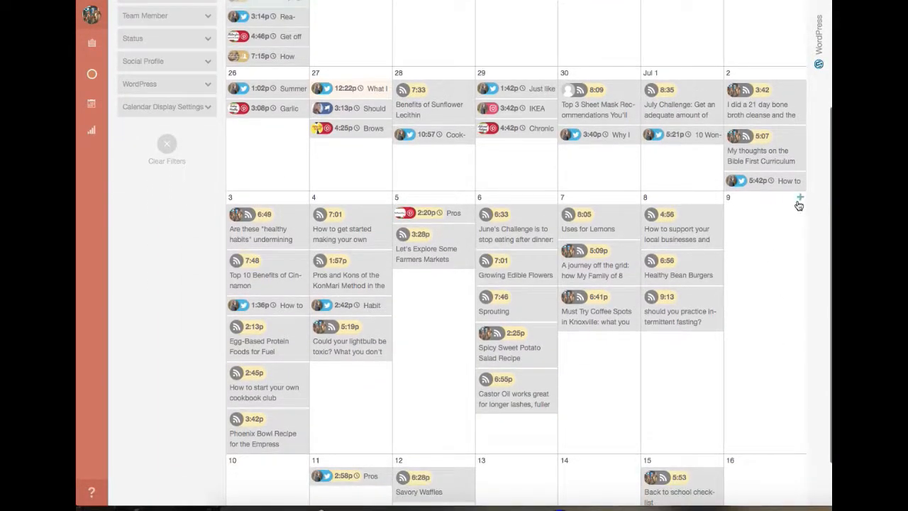
left_click(801, 200)
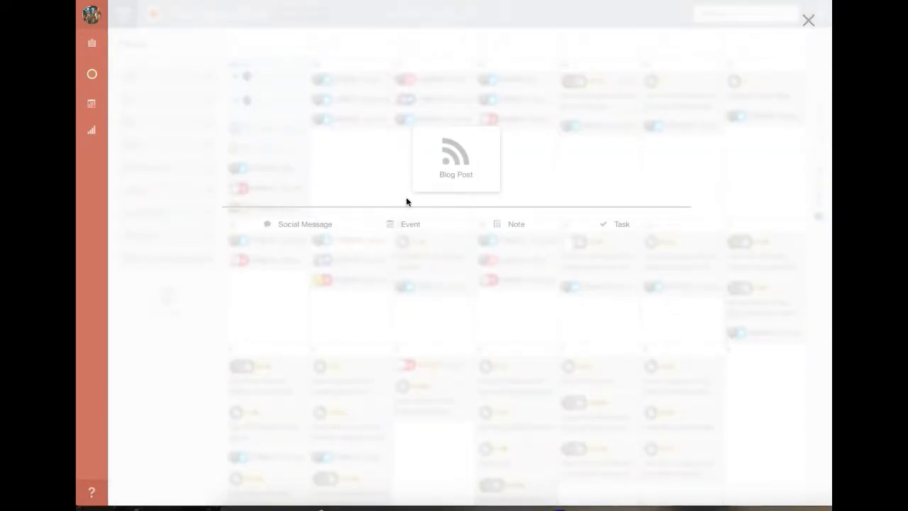
left_click(440, 165)
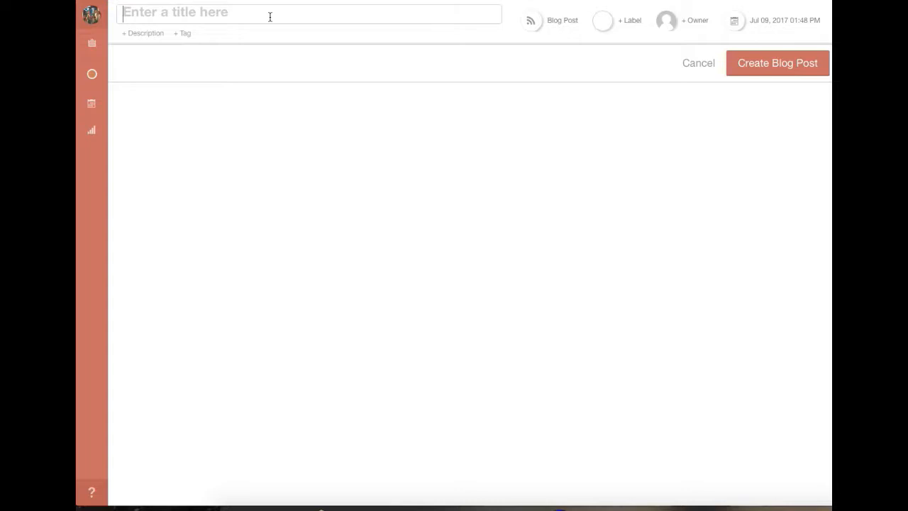
type("How to")
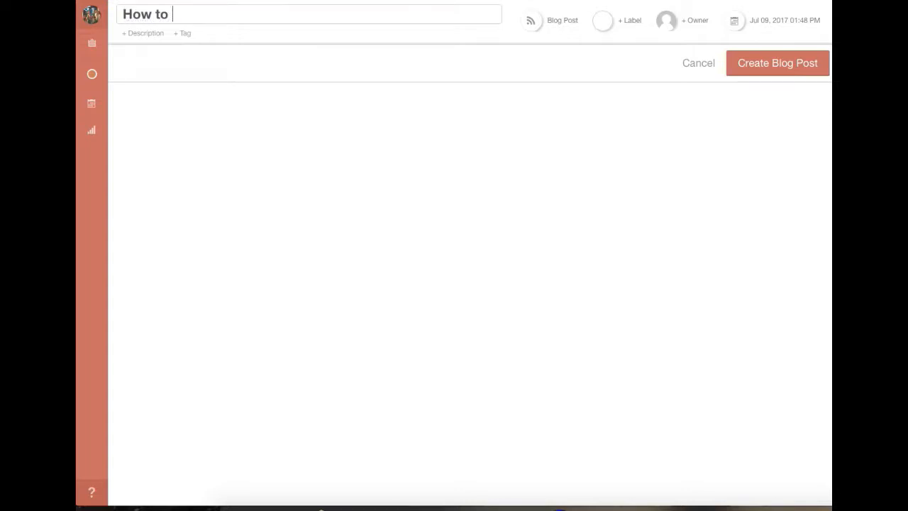
key("BackSpace")
type("lose weight in 5 easy steps")
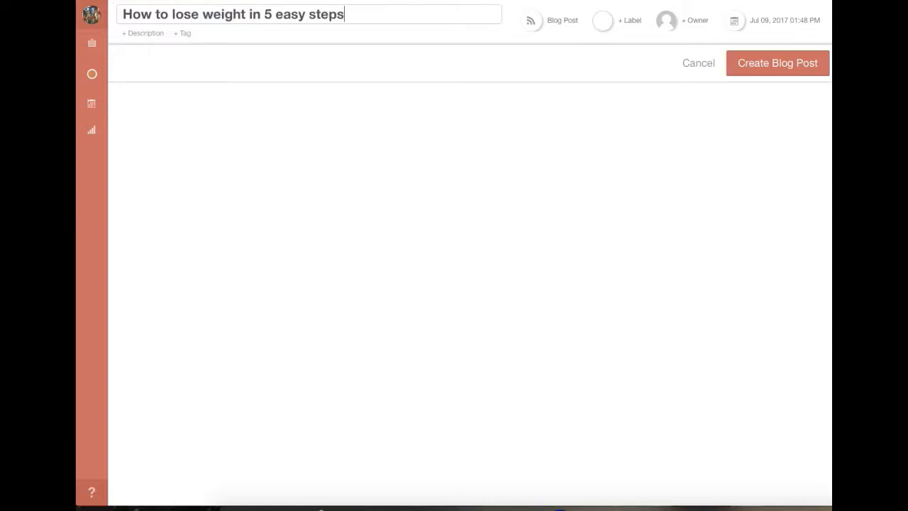
left_click(757, 67)
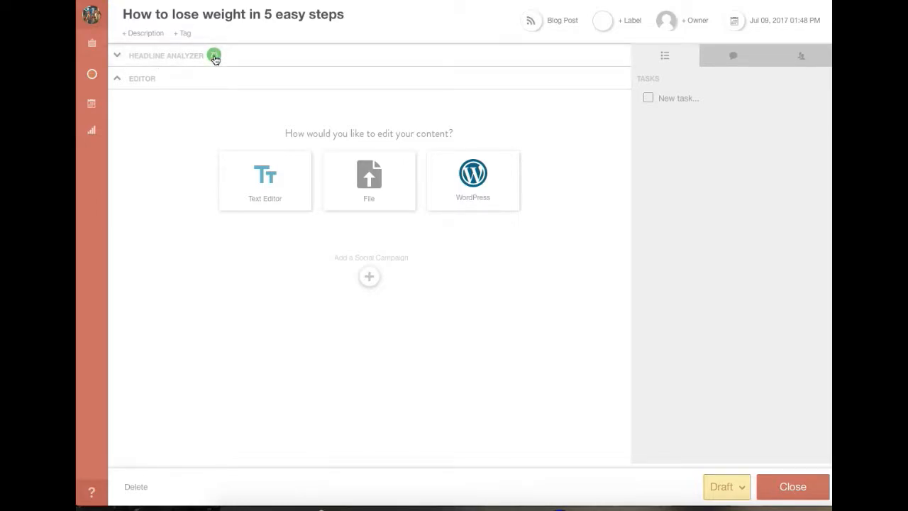
Step: Expand the Headline Analyzer, change the title to "How to lose weight in 5 fast and easy steps", and re-analyze it
left_click(168, 56)
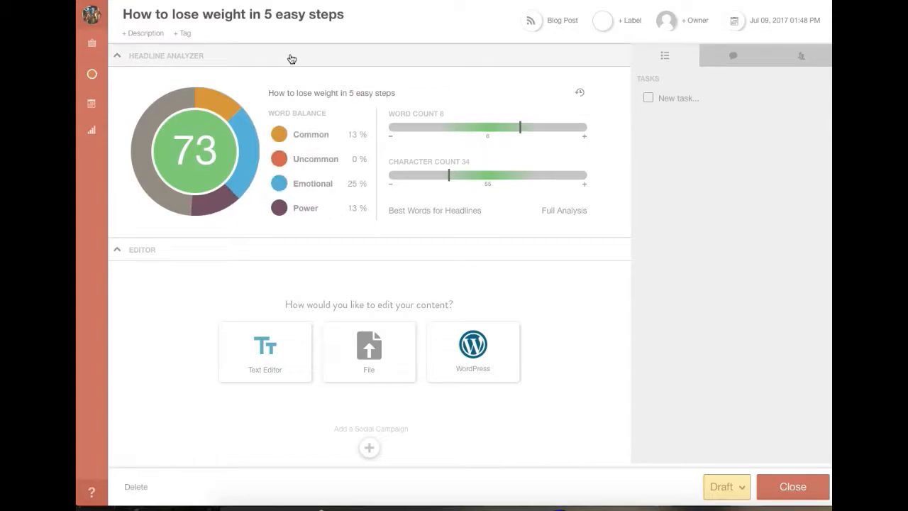
left_click(276, 14)
type("fast and")
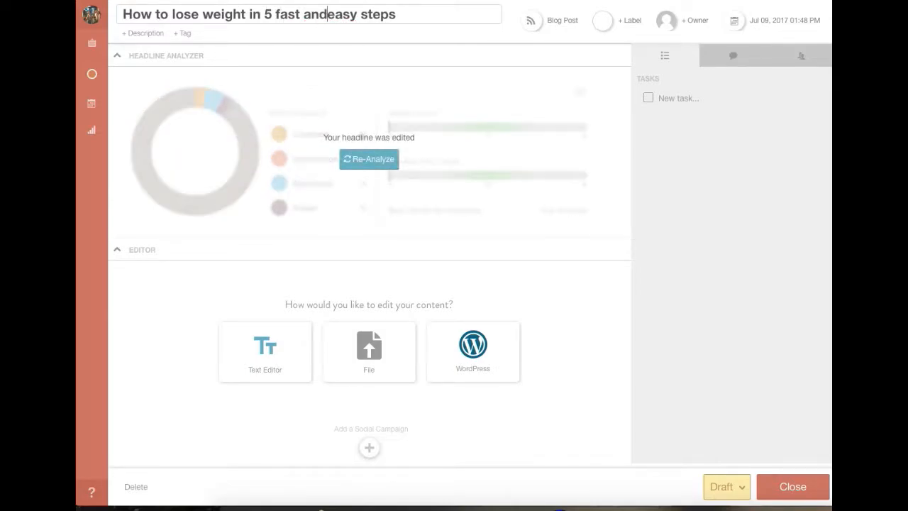
left_click(353, 157)
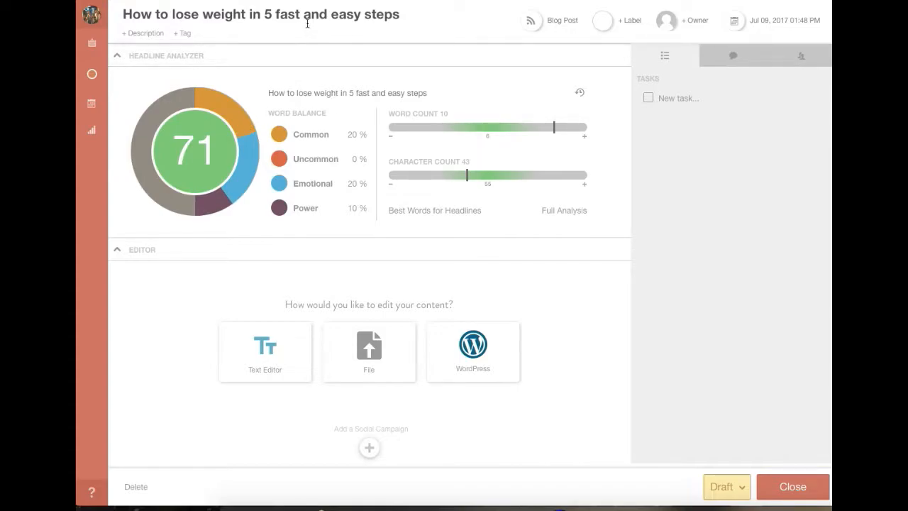
Step: Replace "fast and easy" in the title with "super simple" and re-analyze the headline
left_click_drag(327, 15, 275, 14)
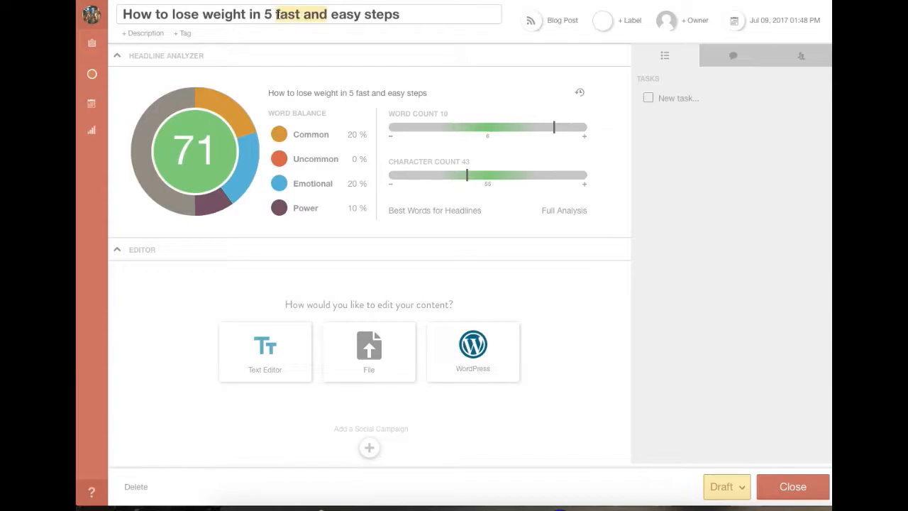
key("BackSpace")
type("super sm")
key("BackSpace")
type("imp")
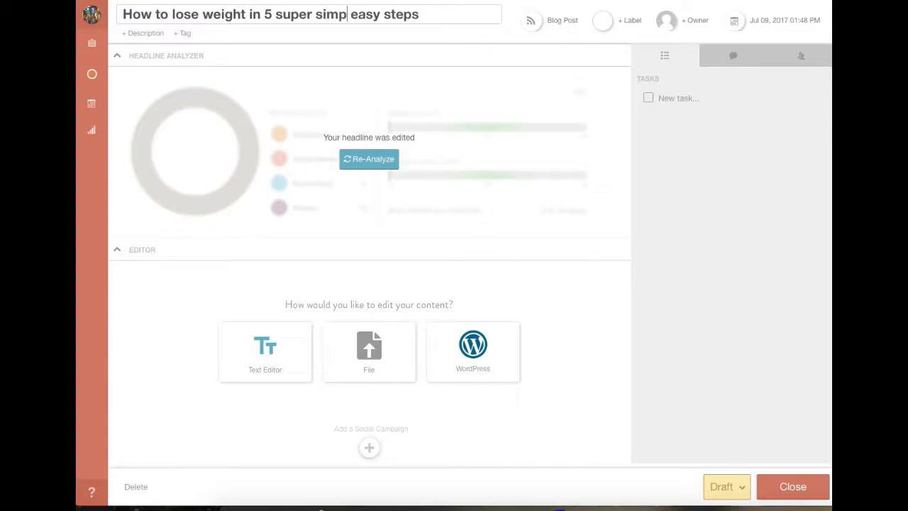
type("le")
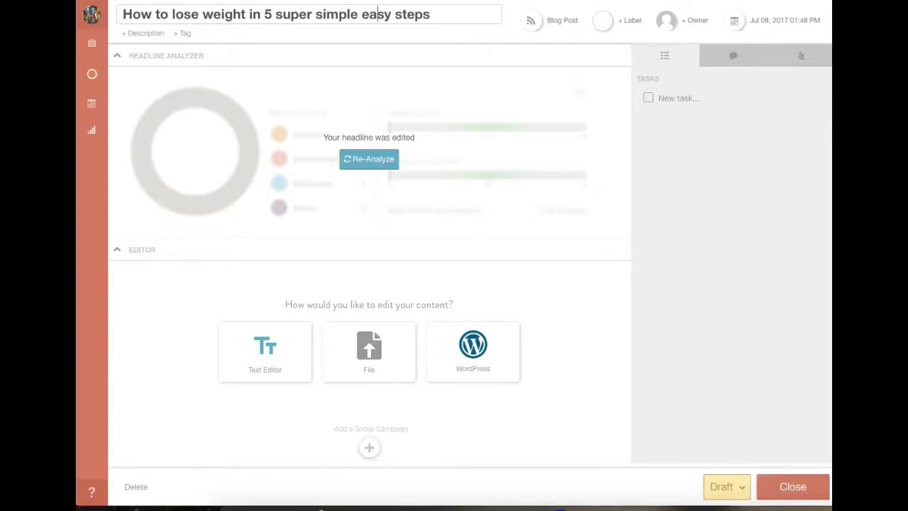
key("BackSpace")
key("BackSpace")
key("BackSpace")
key("BackSpace")
key("BackSpace")
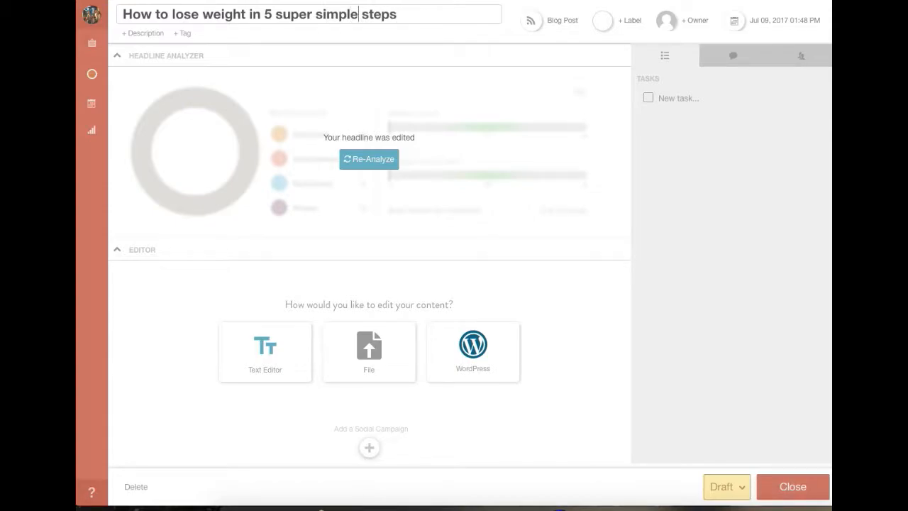
left_click(364, 164)
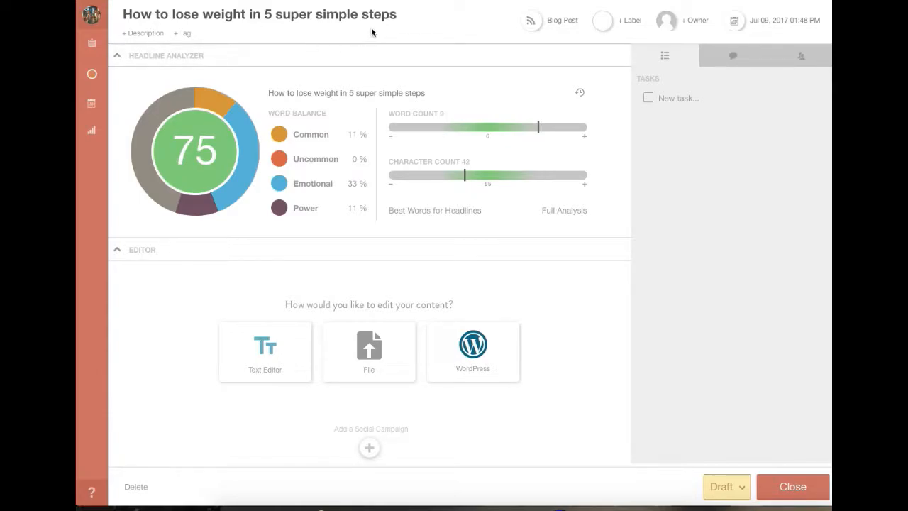
Step: Replace "weight" in the title with "20 pounds" and re-analyze the headline
double_click(210, 16)
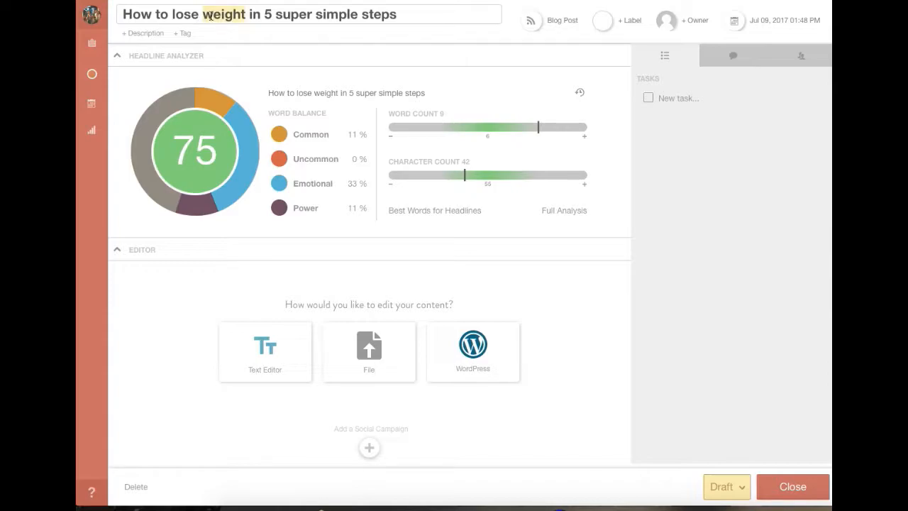
type("20 pounds")
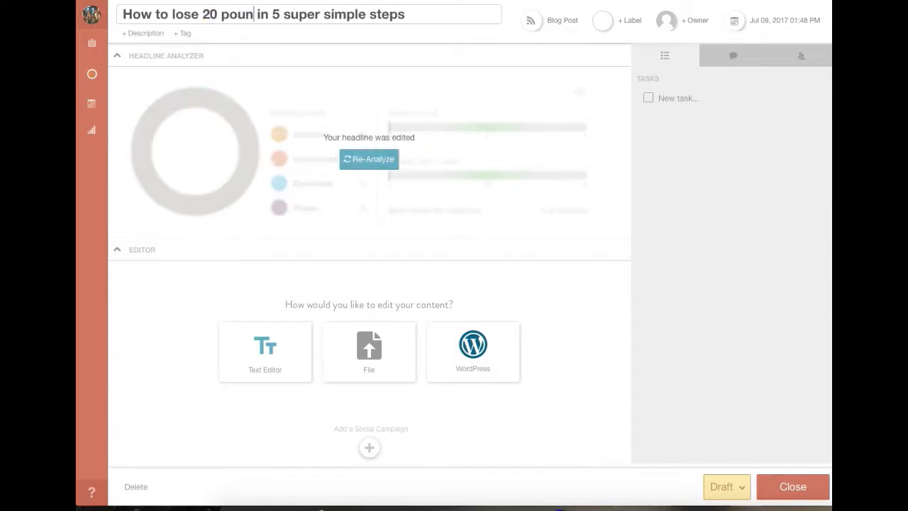
left_click(386, 159)
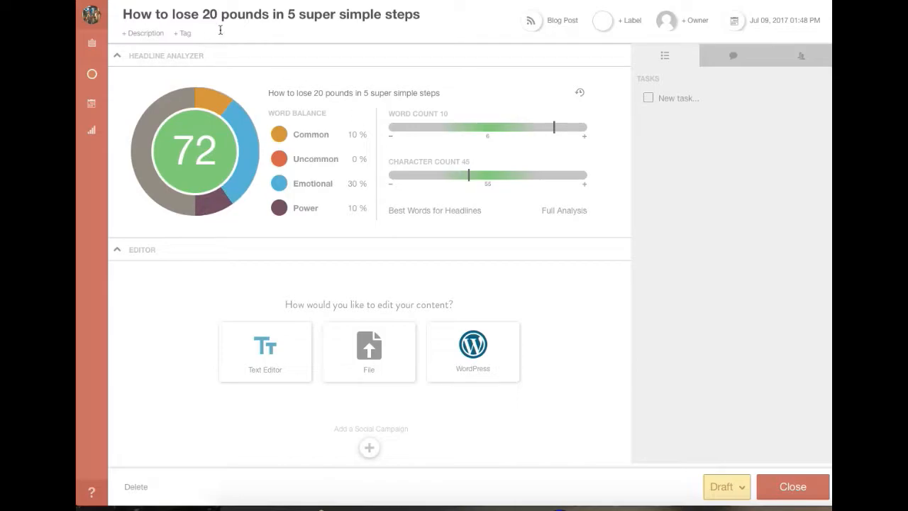
Step: Replace "How" at the start of the title with "Tips" and re-analyze the headline
double_click(140, 13)
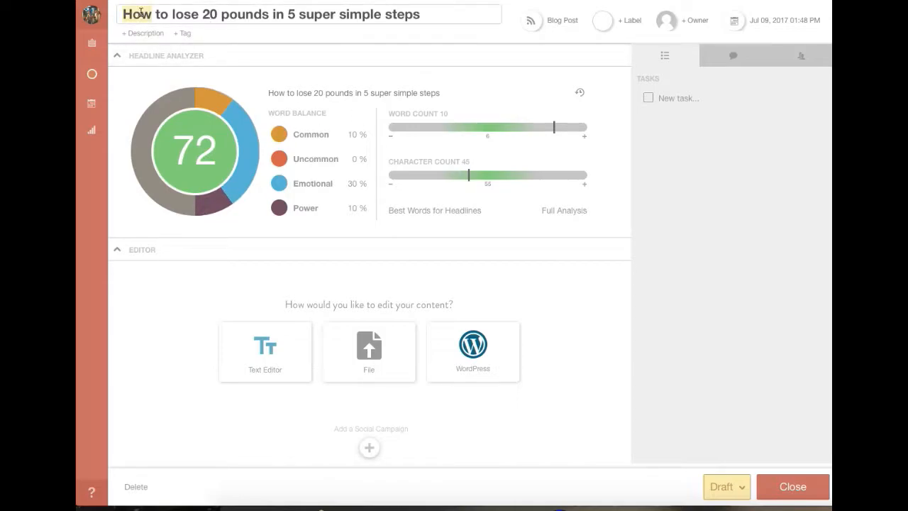
left_click_drag(169, 15, 131, 14)
type("Tips")
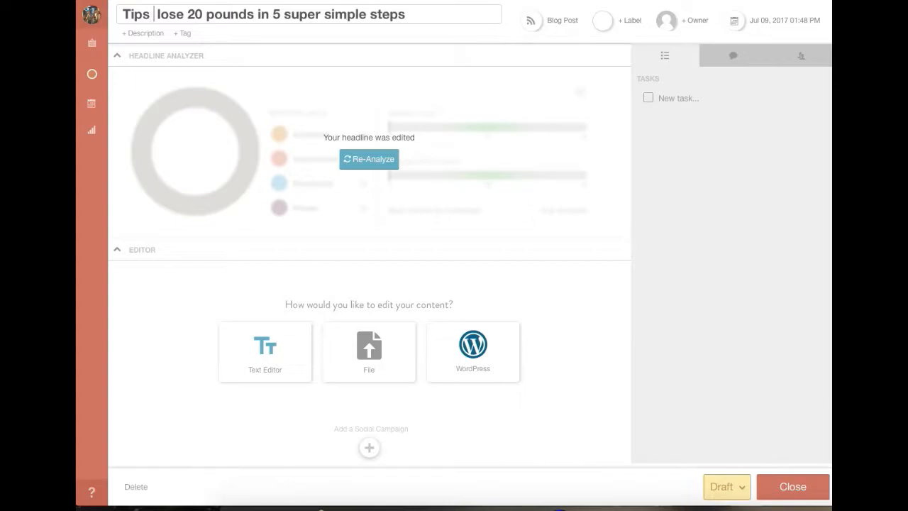
type(" to")
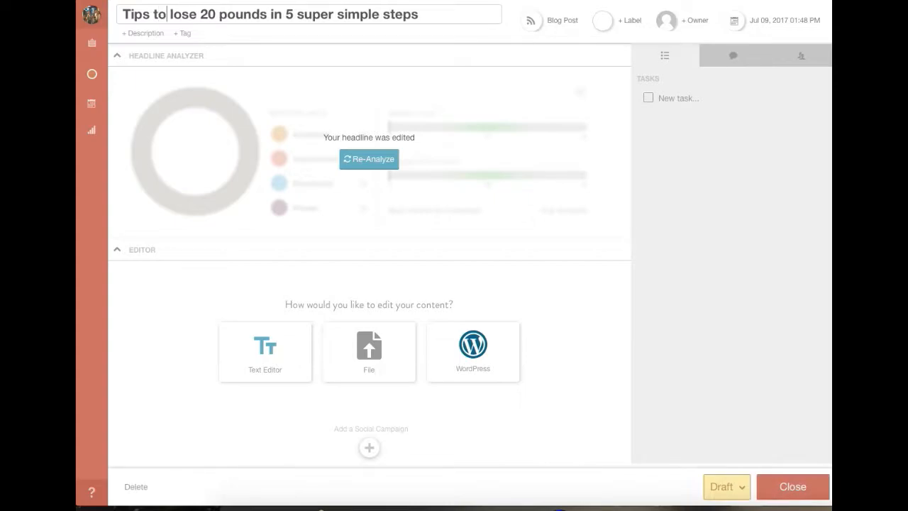
left_click(370, 161)
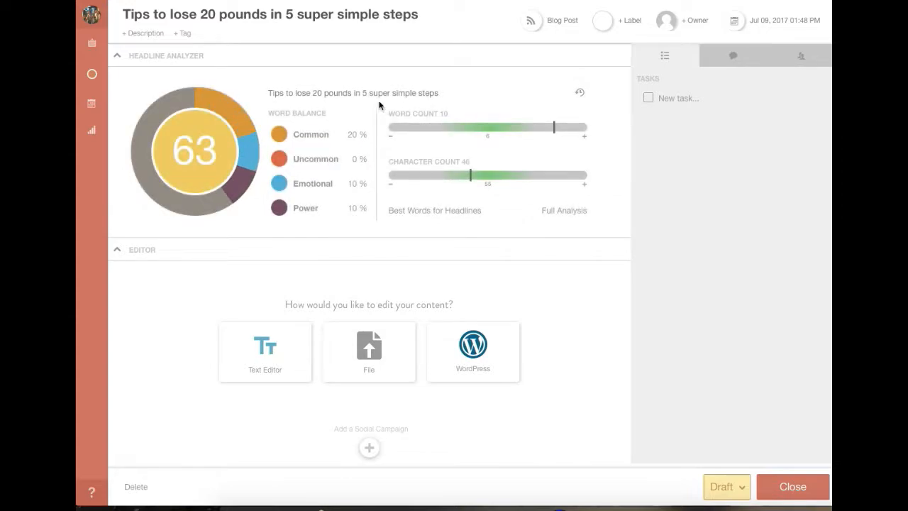
Step: Restore the headline "How to lose weight in 5 super simple steps" from the headline history
left_click(581, 95)
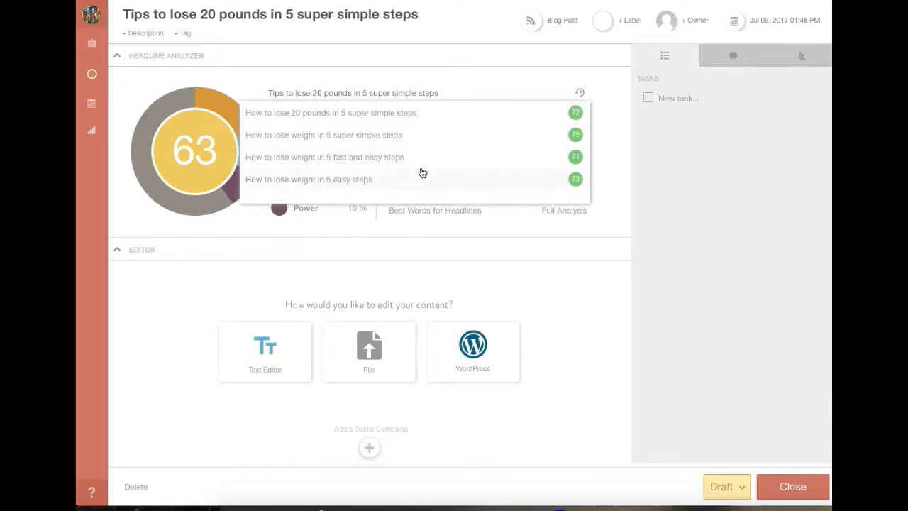
left_click(385, 135)
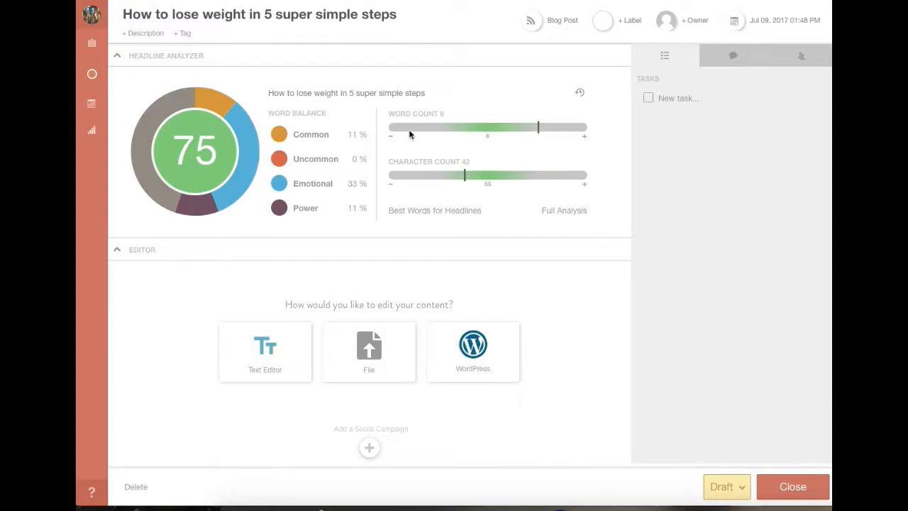
Step: Choose WordPress as the content editor for the post, open its draft in WordPress to look it over, and return to CoSchedule
left_click(473, 354)
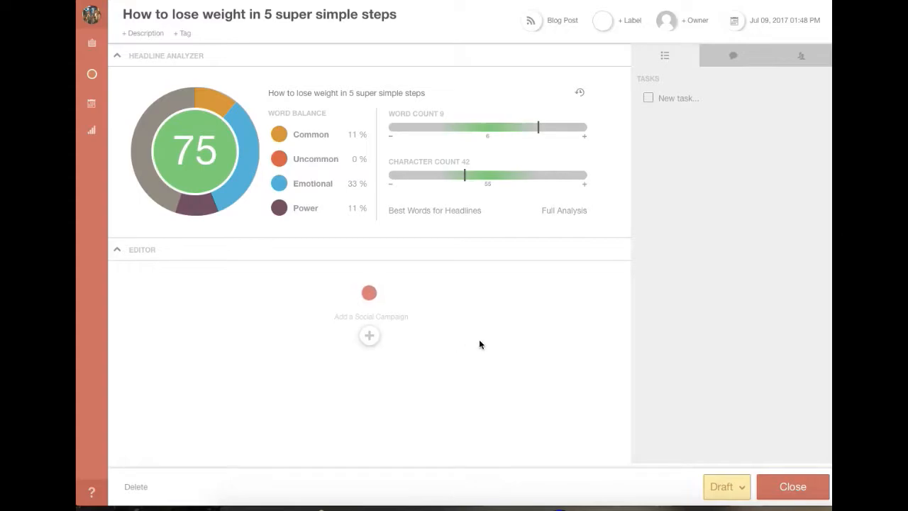
left_click(401, 155)
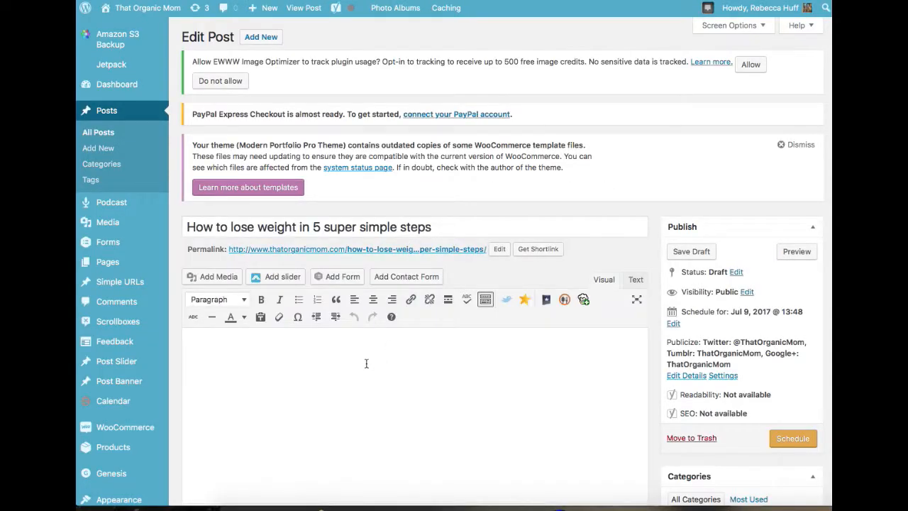
scroll(425, 367, "down", 15)
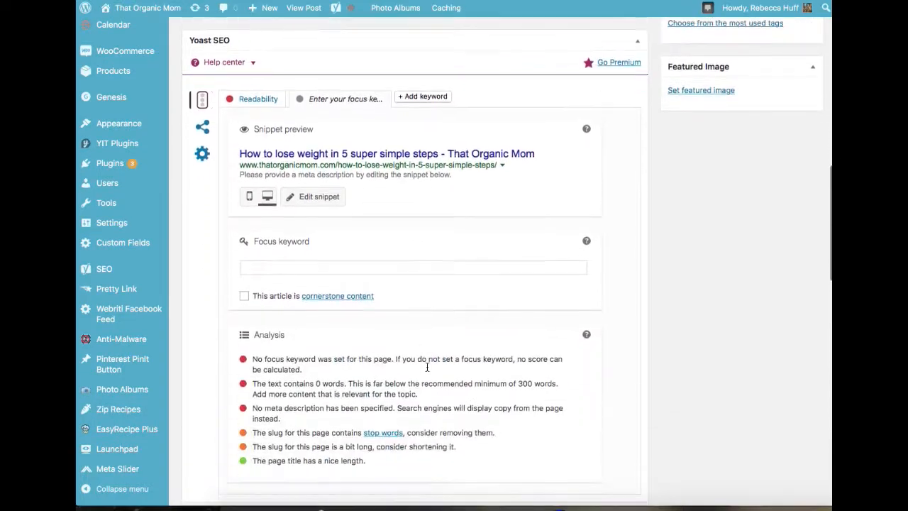
scroll(426, 366, "up", 15)
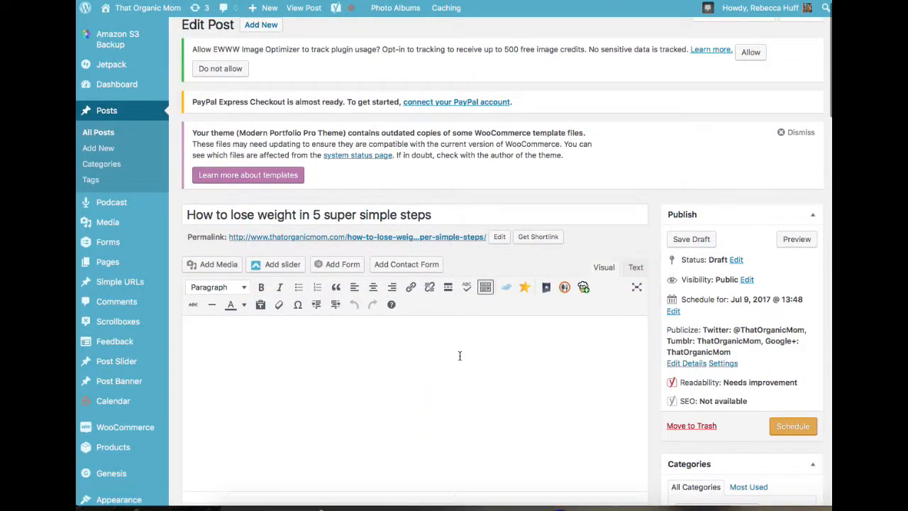
scroll(593, 156, "up", 1)
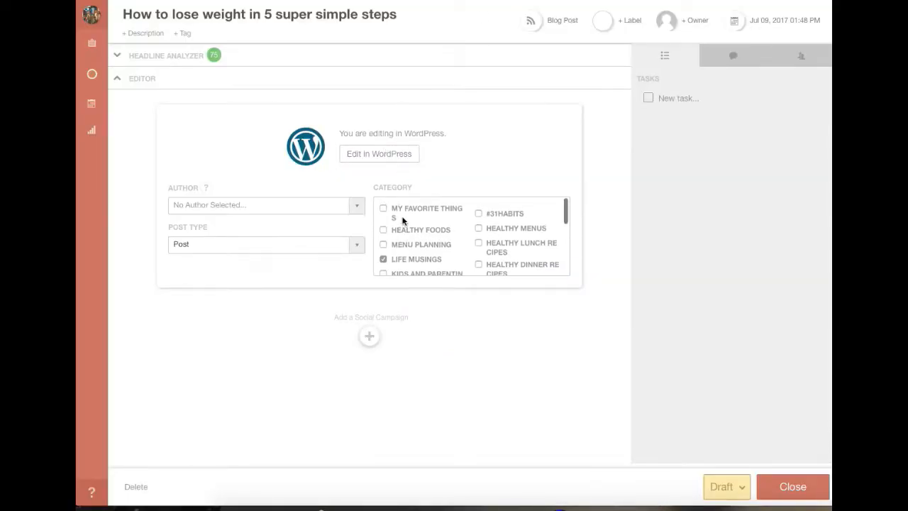
Step: Add a social campaign to the blog post and look over its publishing timeline
left_click(369, 336)
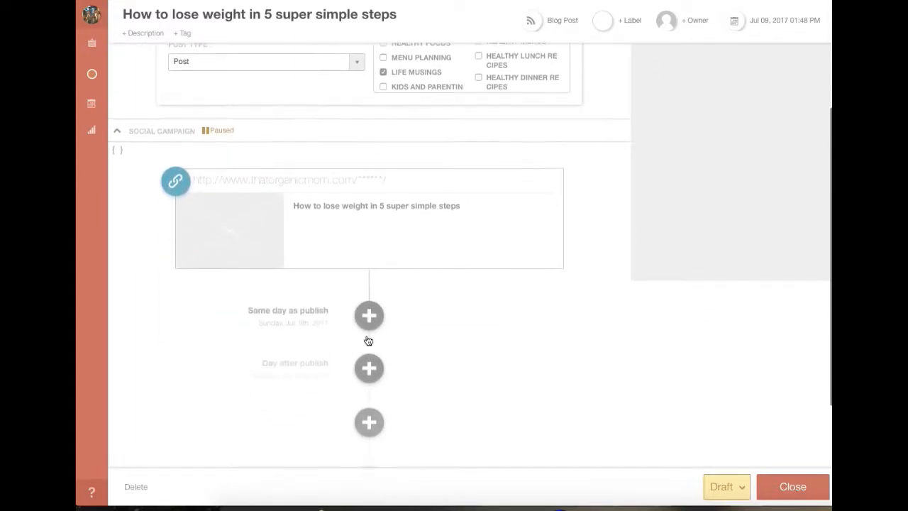
scroll(369, 340, "up", 5)
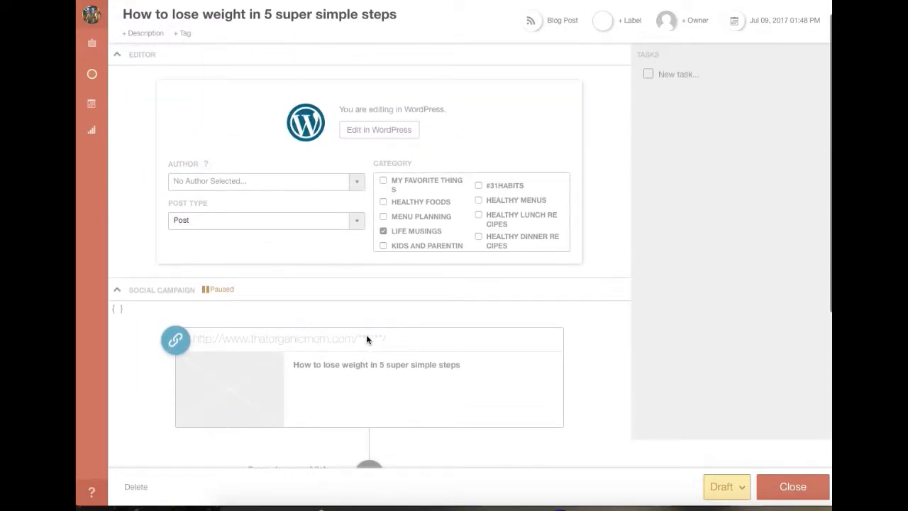
scroll(280, 278, "down", 5)
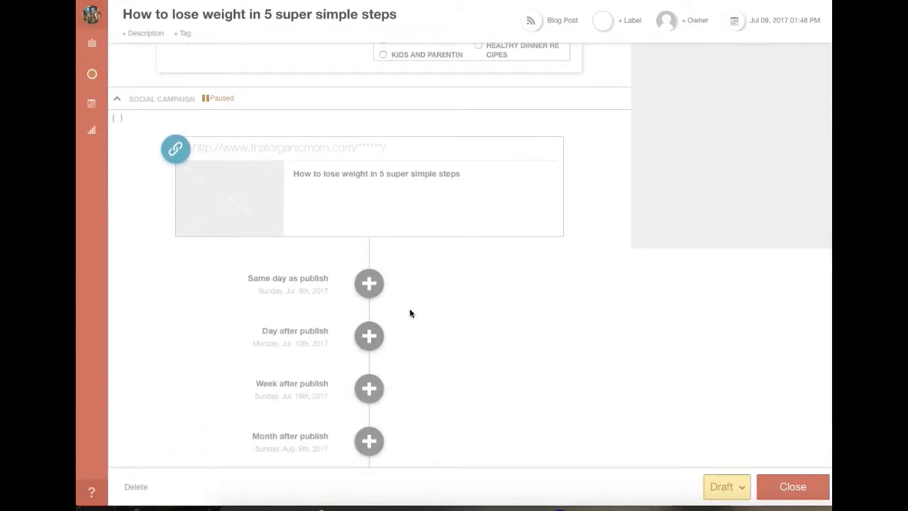
scroll(409, 308, "down", 1)
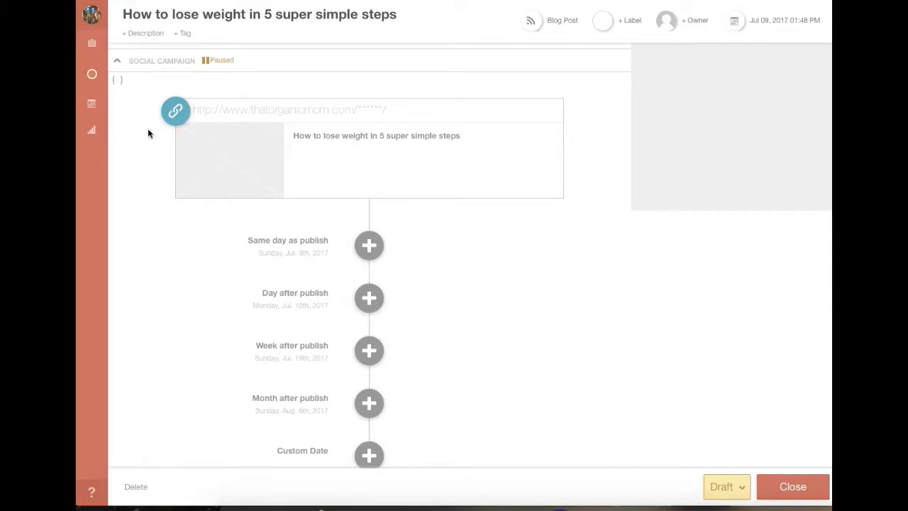
scroll(330, 110, "up", 4)
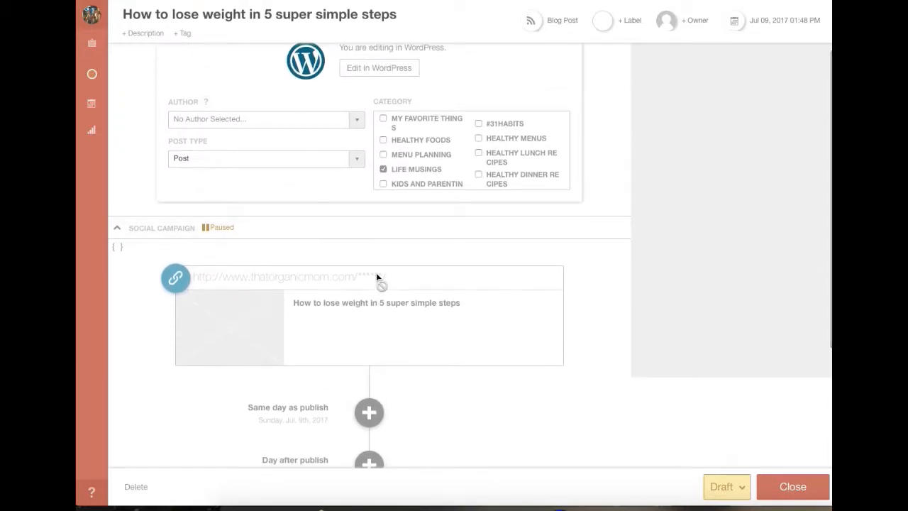
scroll(376, 277, "down", 3)
Step: Open new social message forms for the same day as publish and the day after publish
left_click(368, 307)
scroll(372, 310, "down", 5)
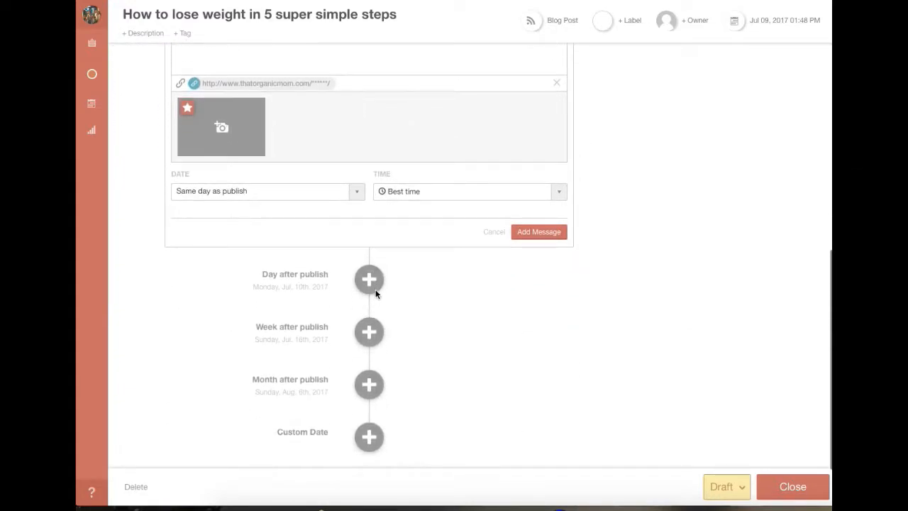
left_click(369, 279)
scroll(372, 280, "down", 2)
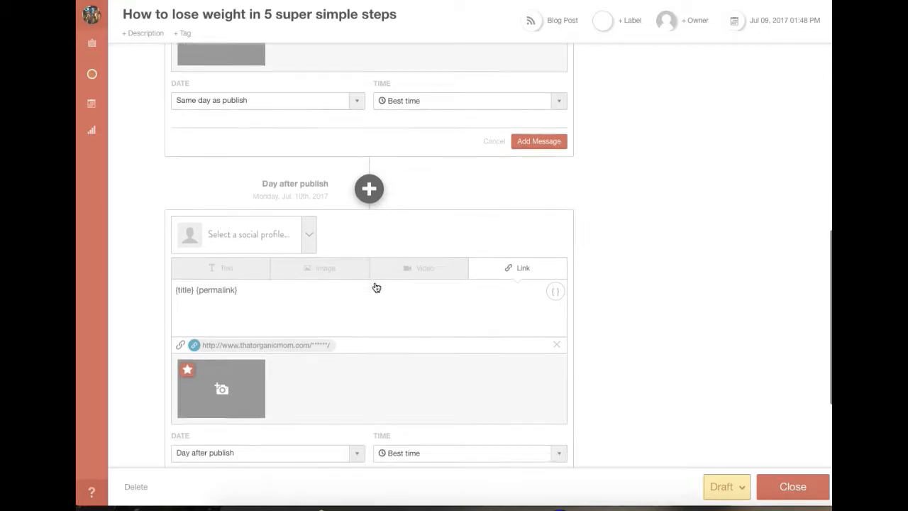
scroll(375, 287, "down", 5)
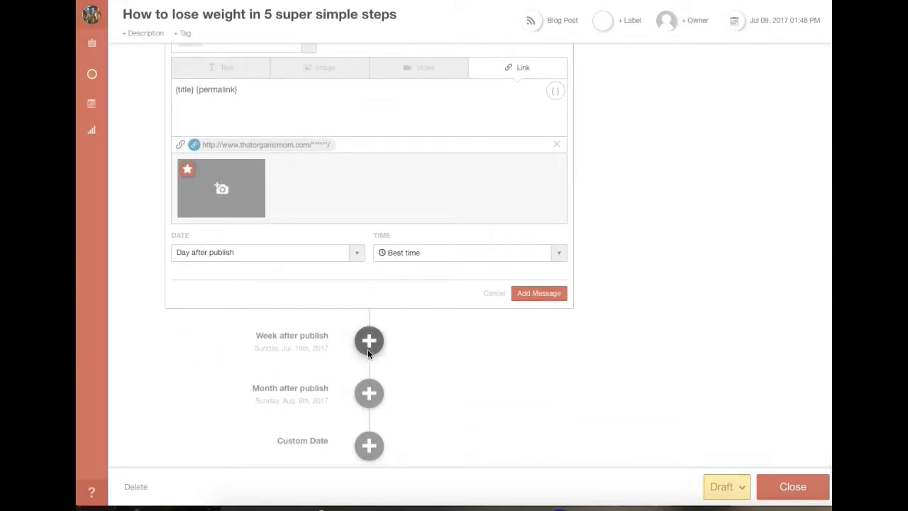
scroll(368, 353, "down", 2)
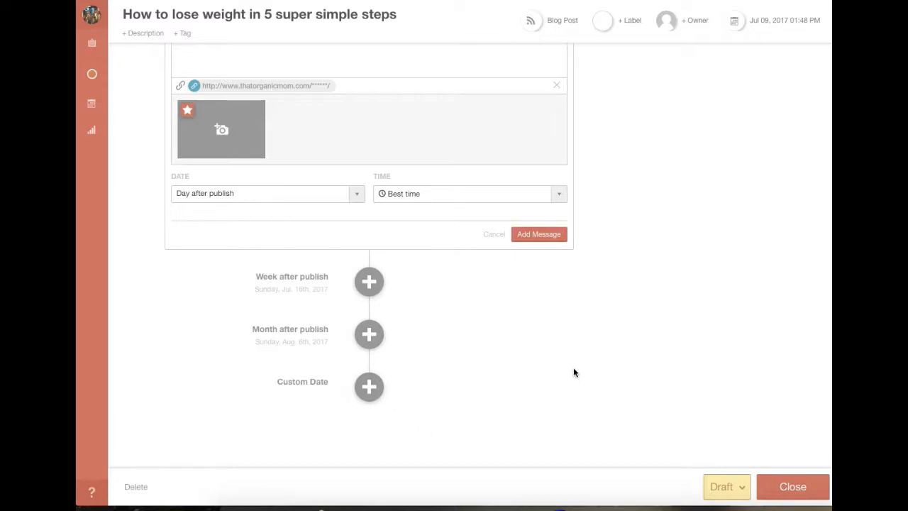
scroll(369, 284, "up", 12)
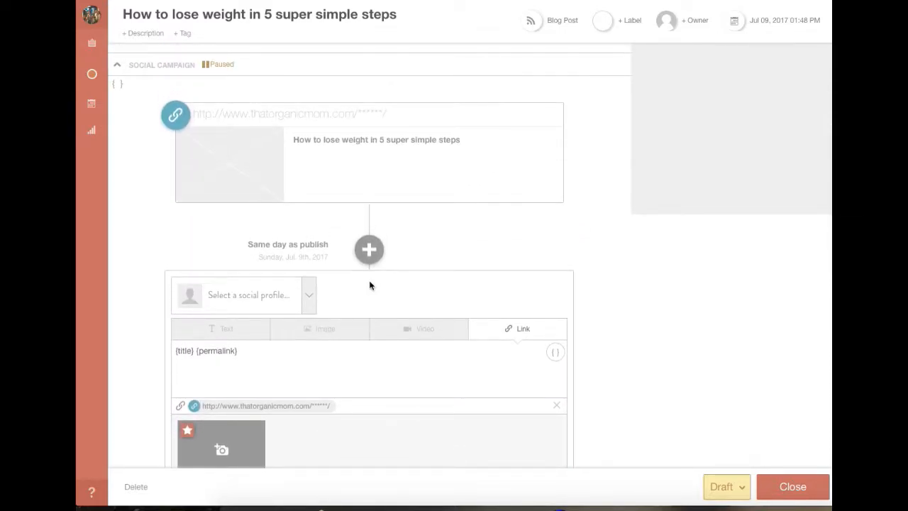
scroll(369, 284, "up", 2)
scroll(343, 312, "down", 5)
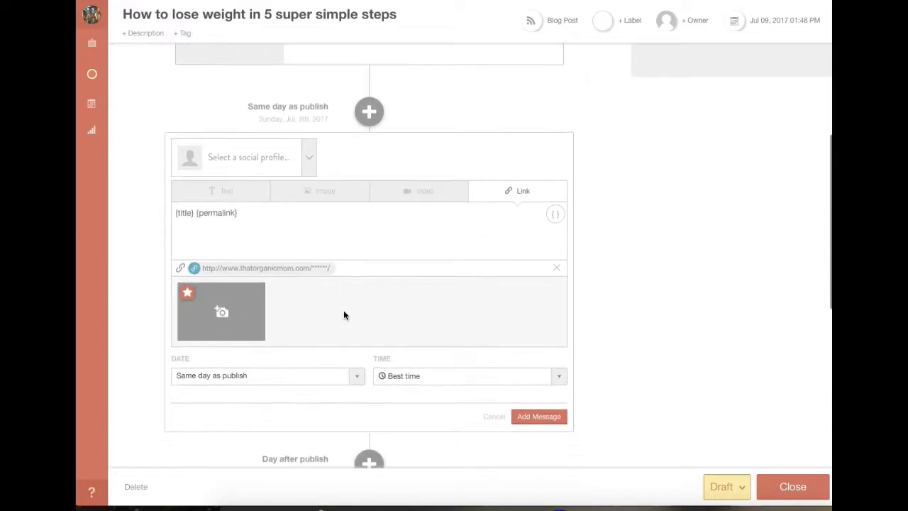
scroll(344, 277, "down", 5)
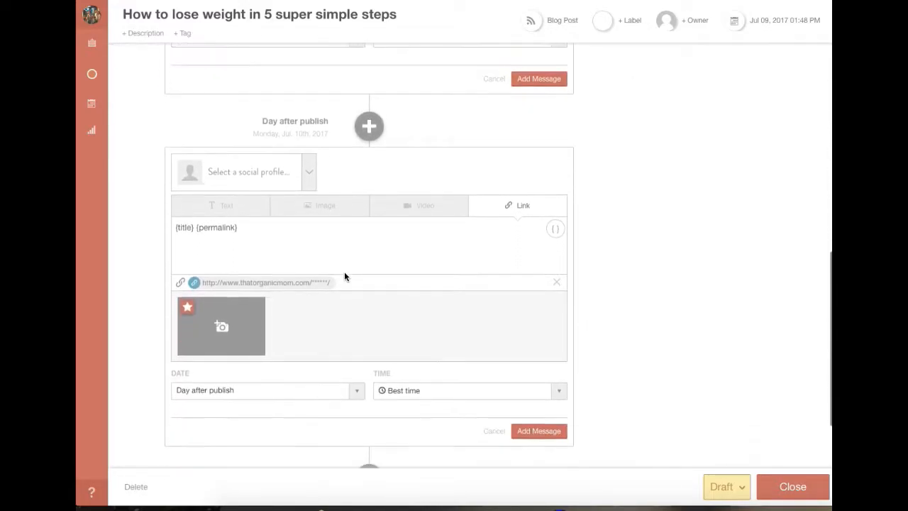
scroll(338, 296, "down", 1)
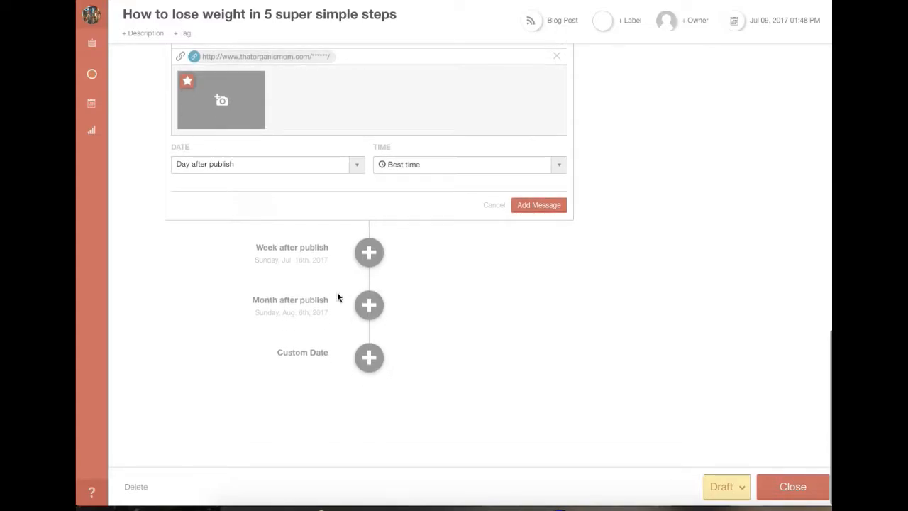
left_click(371, 362)
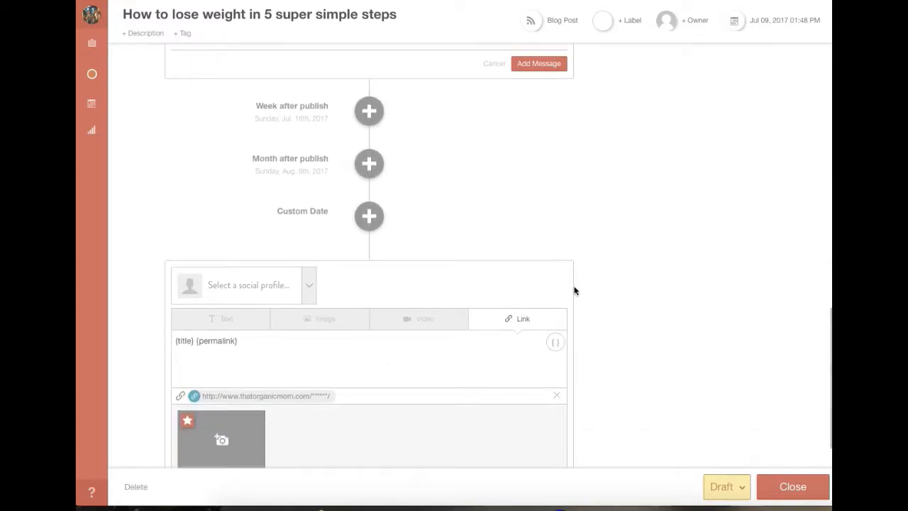
scroll(574, 291, "down", 3)
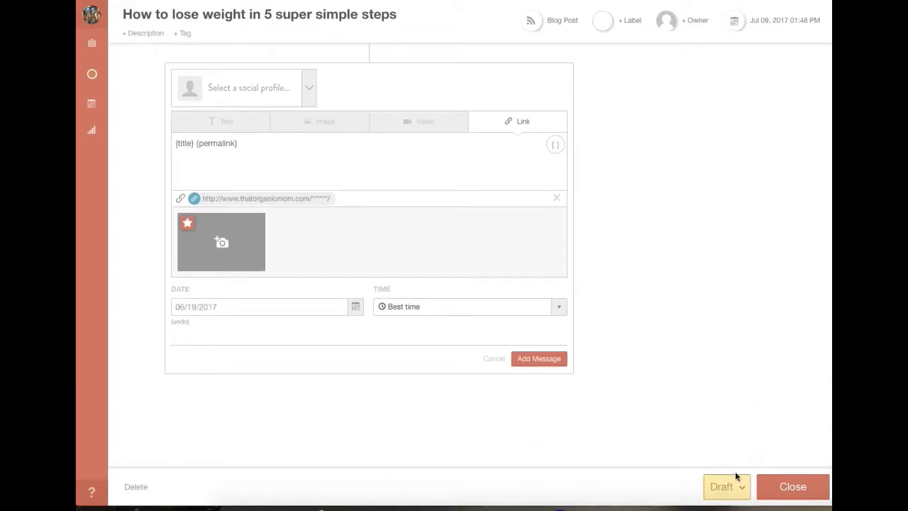
scroll(667, 314, "up", 2)
scroll(667, 314, "down", 2)
scroll(358, 277, "up", 2)
left_click(367, 150)
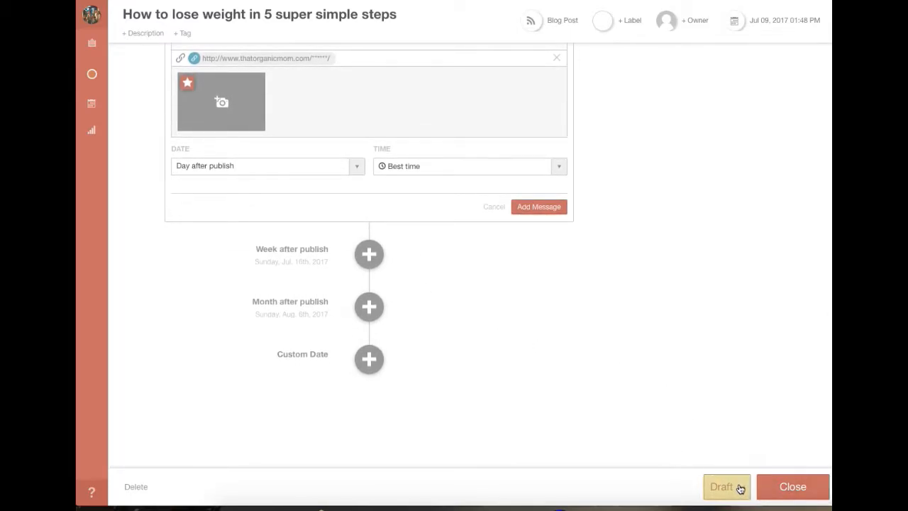
scroll(670, 367, "up", 2)
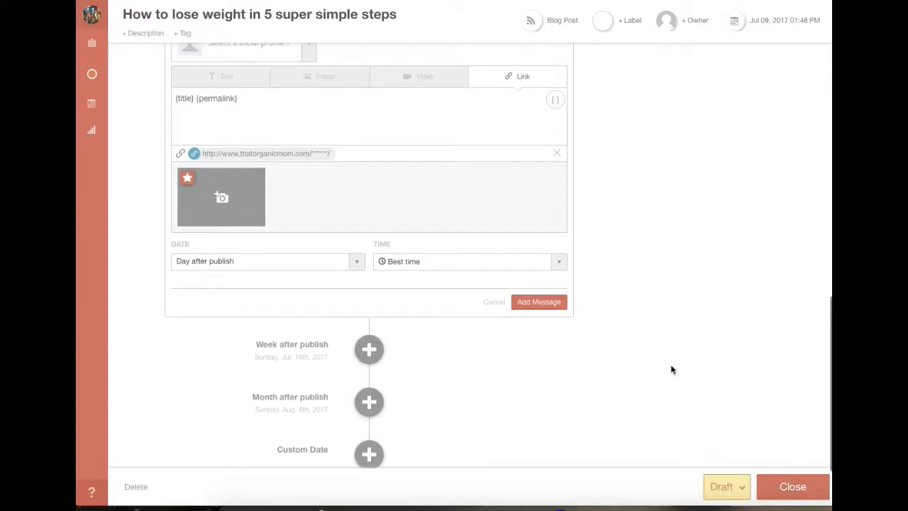
Step: Switch to WordPress to review the draft's schedule and categories, and return to CoSchedule to close the post
left_click(673, 1)
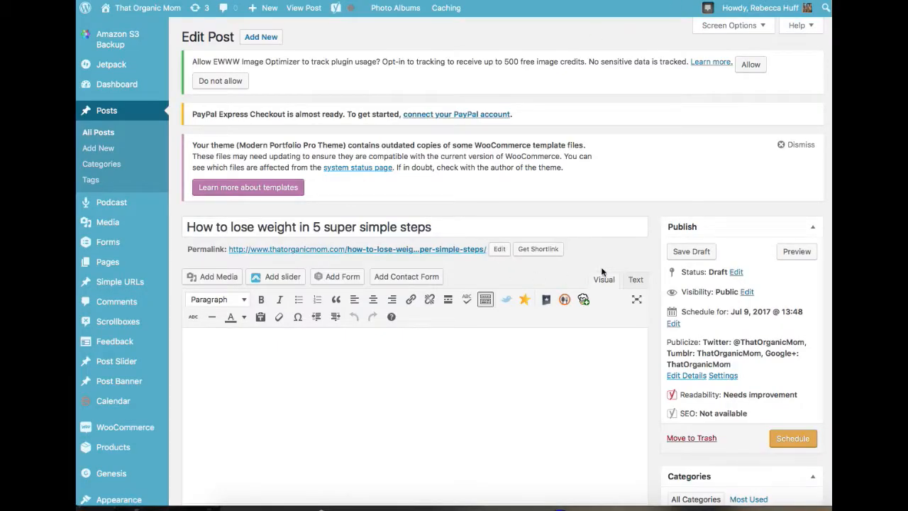
scroll(717, 217, "down", 4)
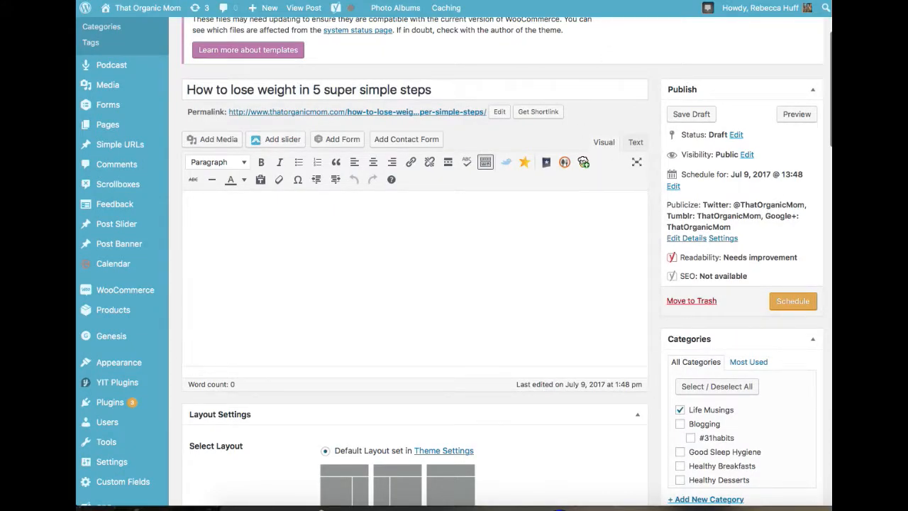
left_click(563, 1)
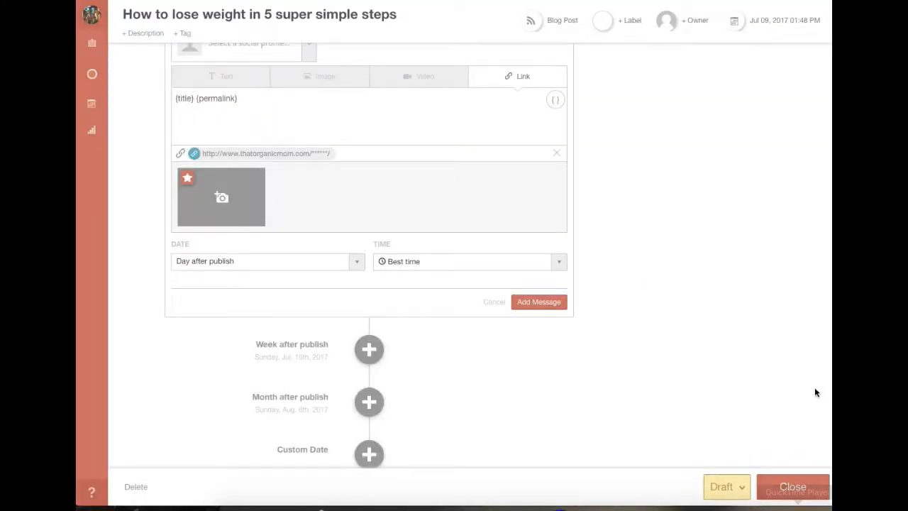
left_click(792, 486)
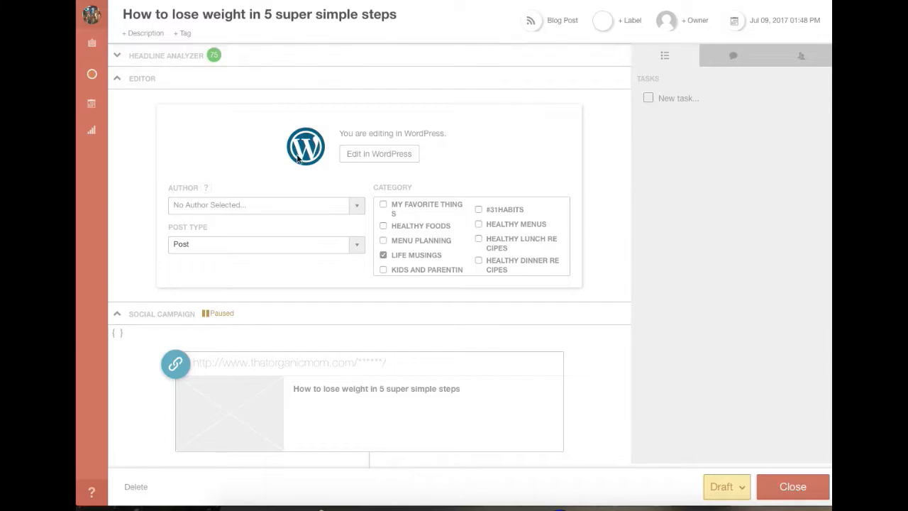
Step: Add the Menu Planning category to the post in the CoSchedule editor's WordPress settings
scroll(706, 348, "down", 1)
scroll(707, 348, "up", 1)
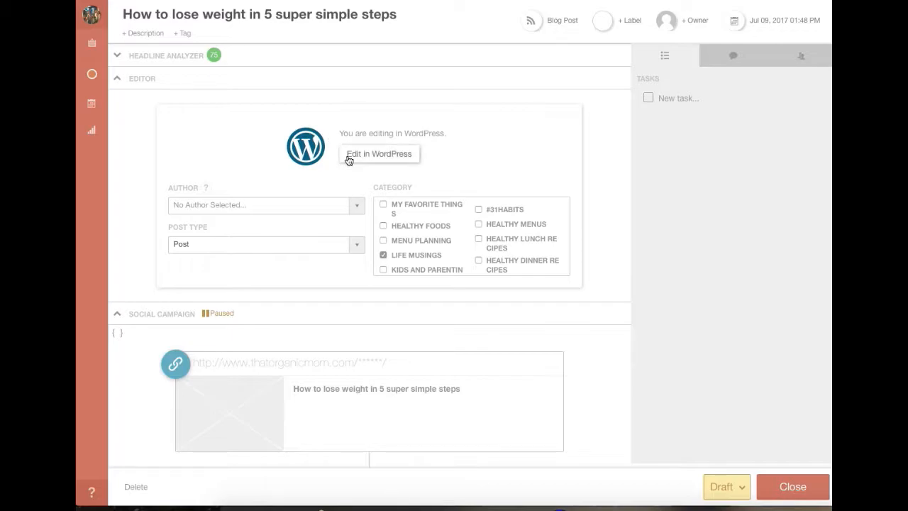
left_click(383, 241)
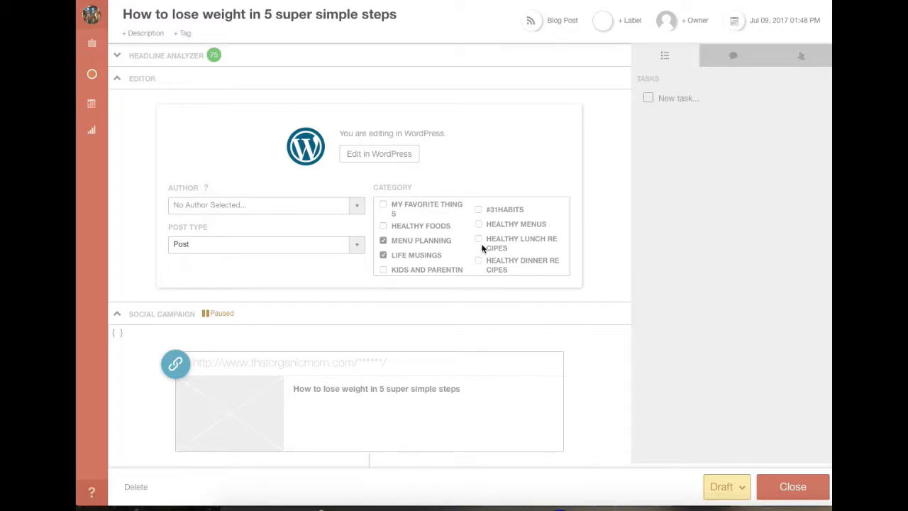
left_click(384, 255)
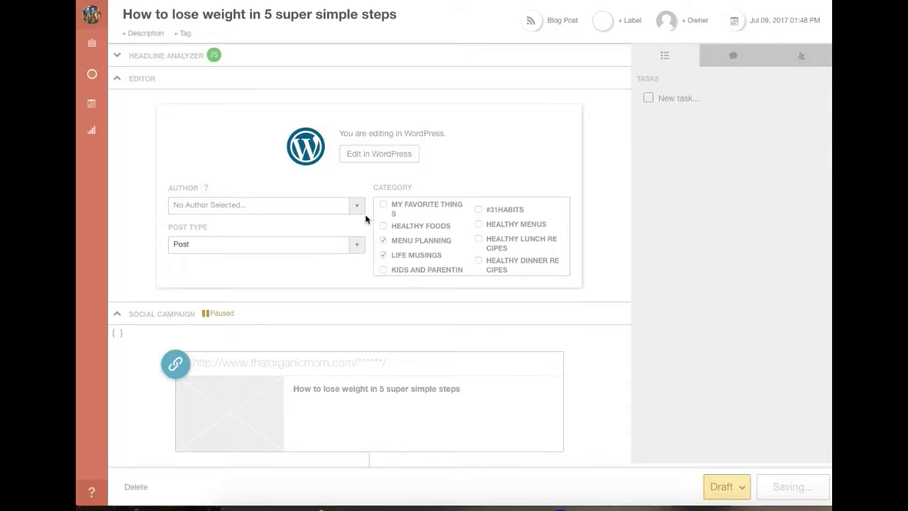
Step: Look over the blog post's available post types, authors and owners
left_click(355, 245)
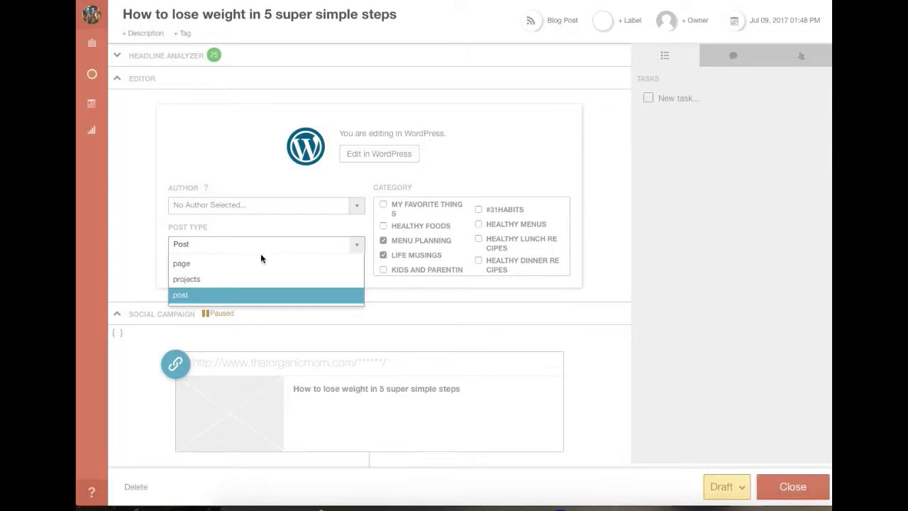
left_click(355, 207)
left_click(354, 210)
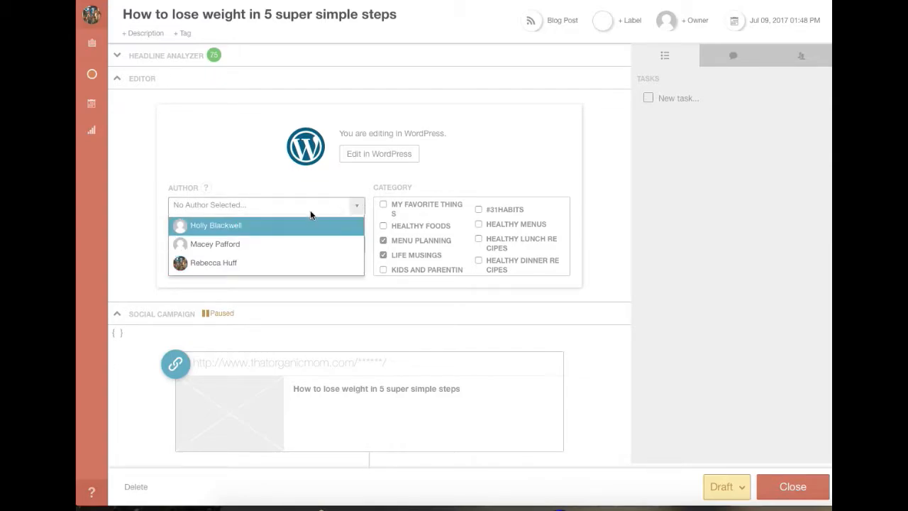
left_click(517, 163)
scroll(517, 162, "down", 3)
scroll(517, 162, "up", 3)
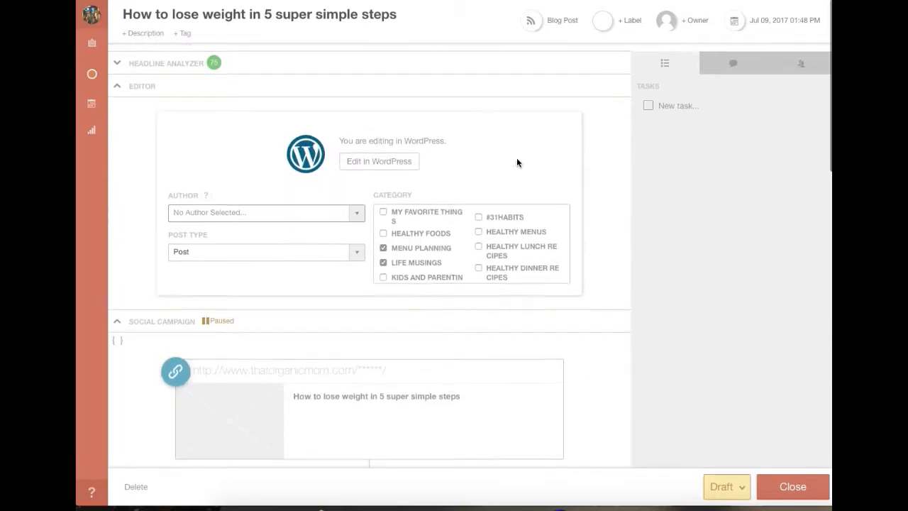
left_click(699, 21)
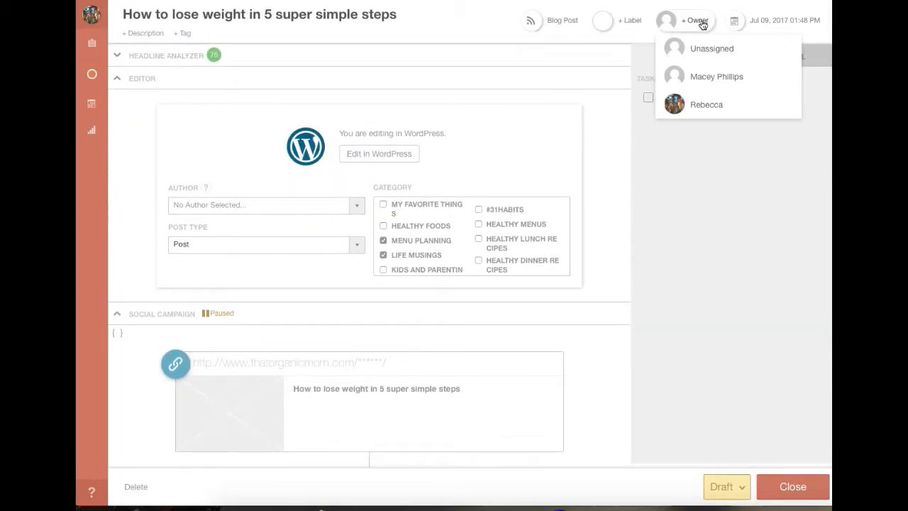
Step: Give the blog post a blue color label and pick July 12, 2017 as its publish date
left_click(620, 24)
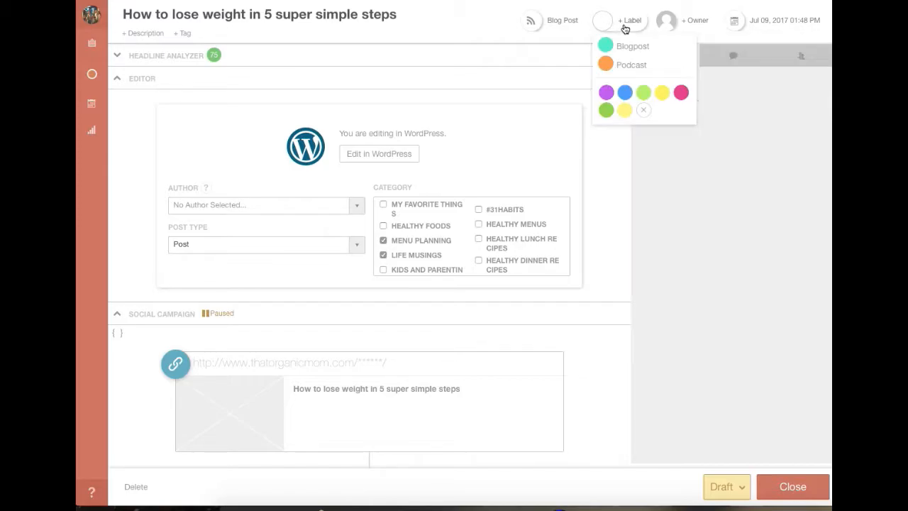
left_click(624, 93)
left_click(765, 20)
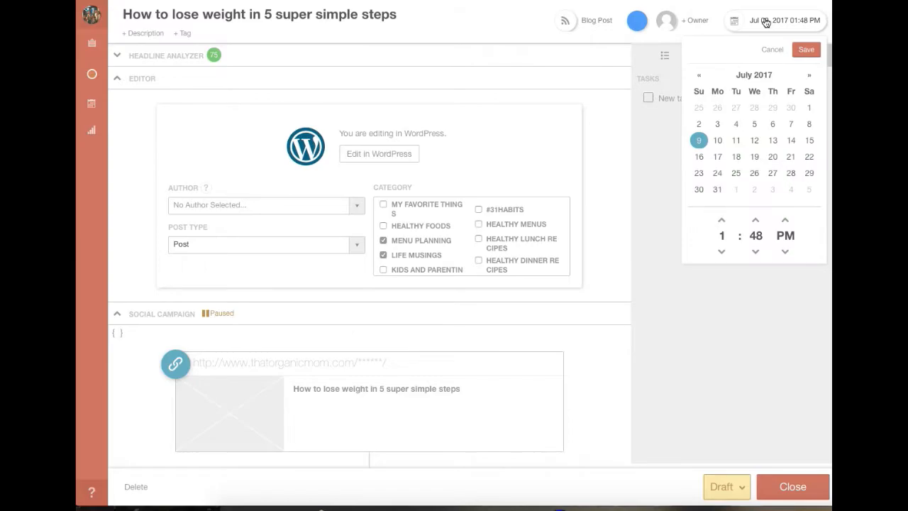
left_click(753, 141)
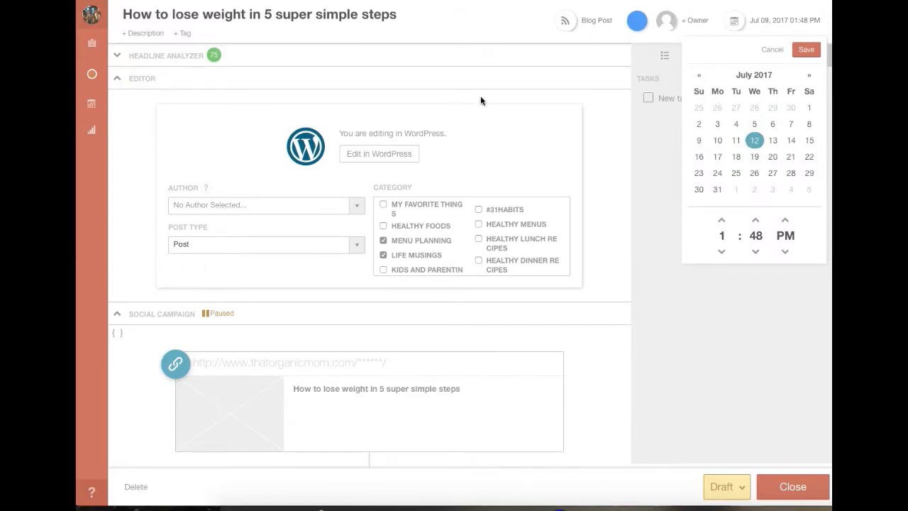